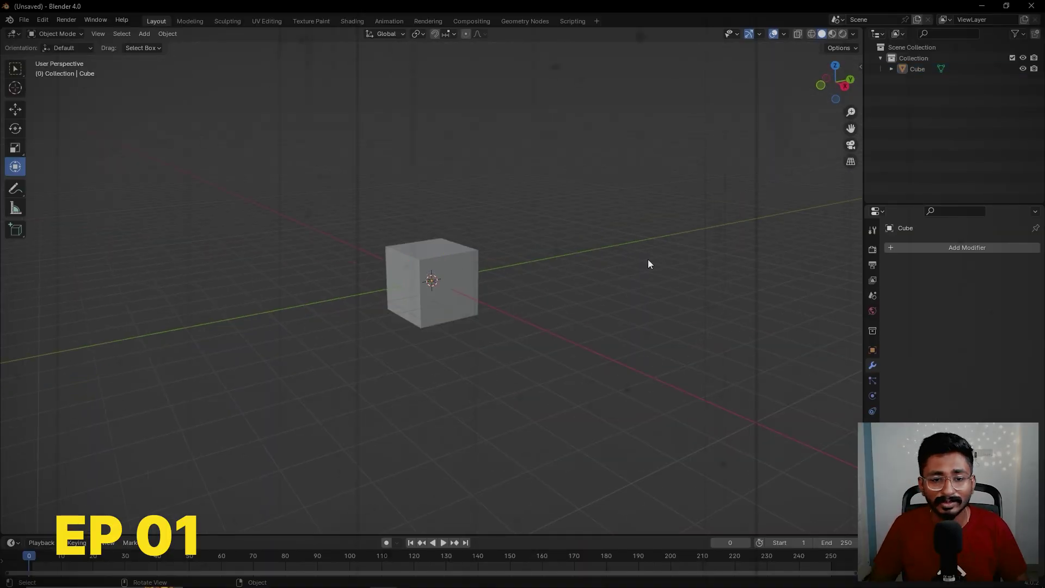
pyautogui.moveTo(647, 264); pyautogui.dragTo(537, 161, button='middle')
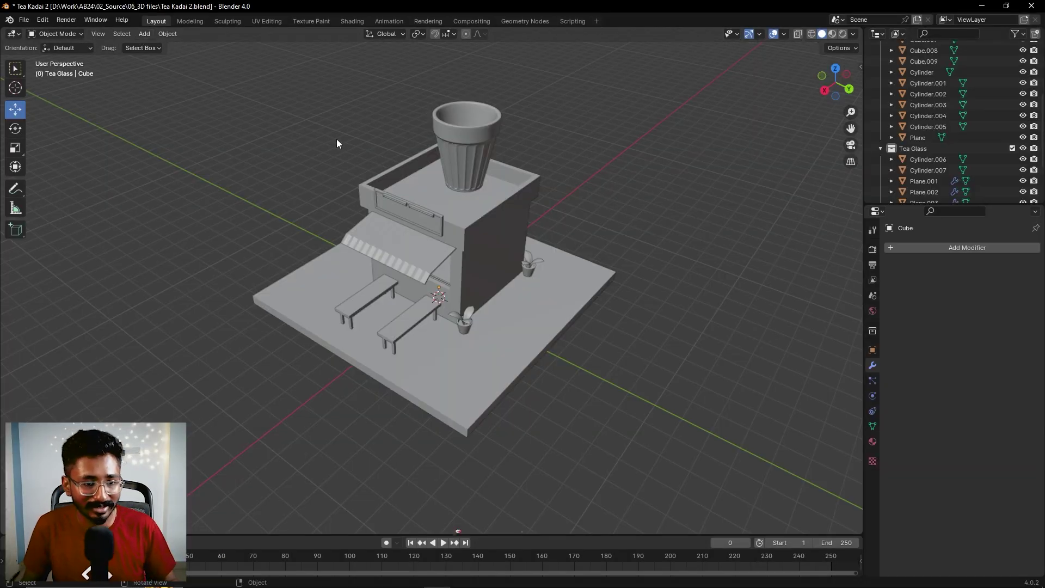
# Add a ground plane beneath the tea shop and scale it up uniformly to about 29.6
pyautogui.hotkey('shift', 'a')
pyautogui.moveTo(336, 140)
pyautogui.click(400, 142)
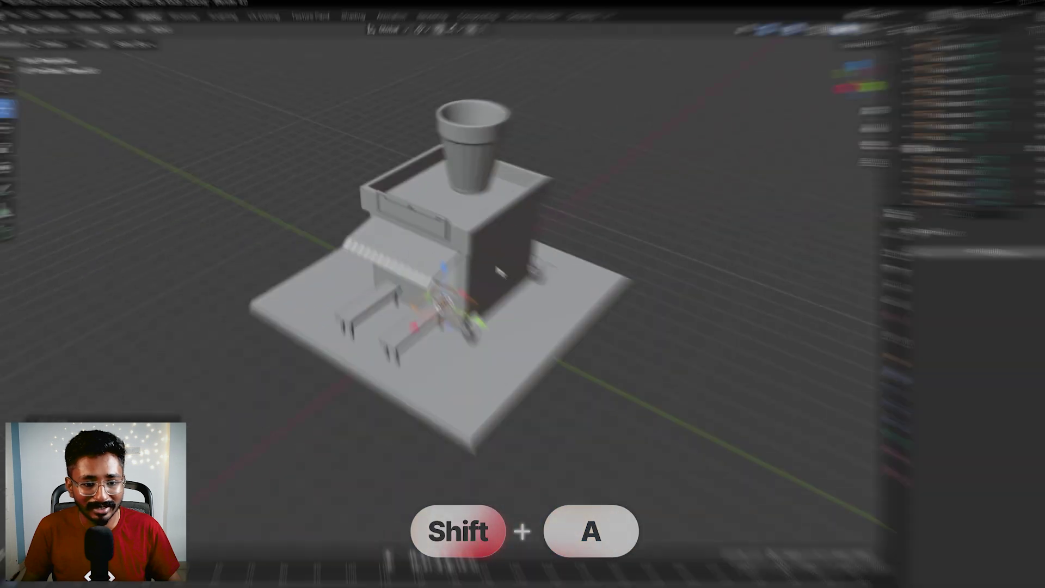
pyautogui.press('s')
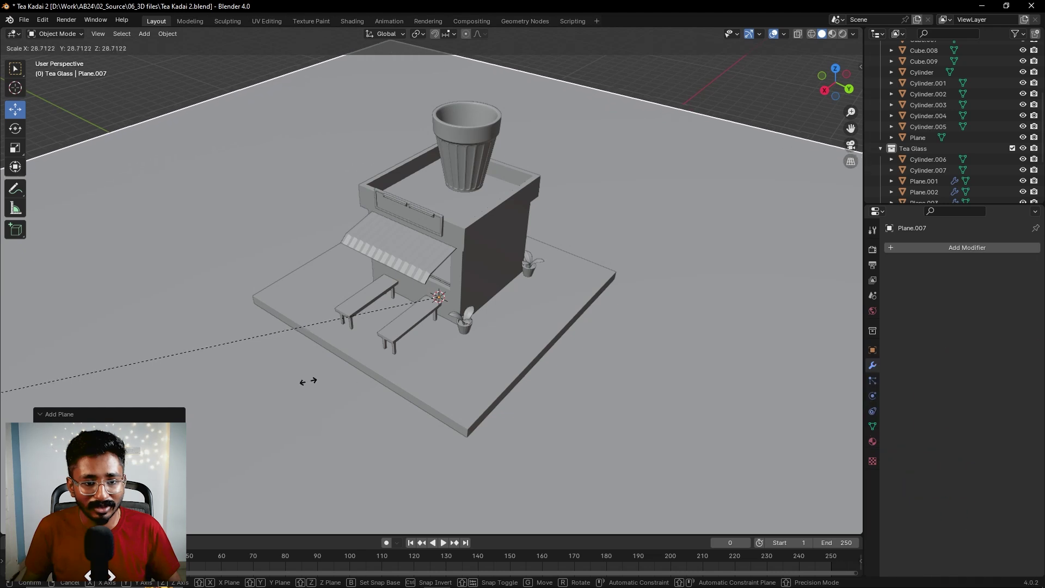
pyautogui.click(308, 380)
pyautogui.moveTo(629, 267); pyautogui.dragTo(566, 279, button='middle')
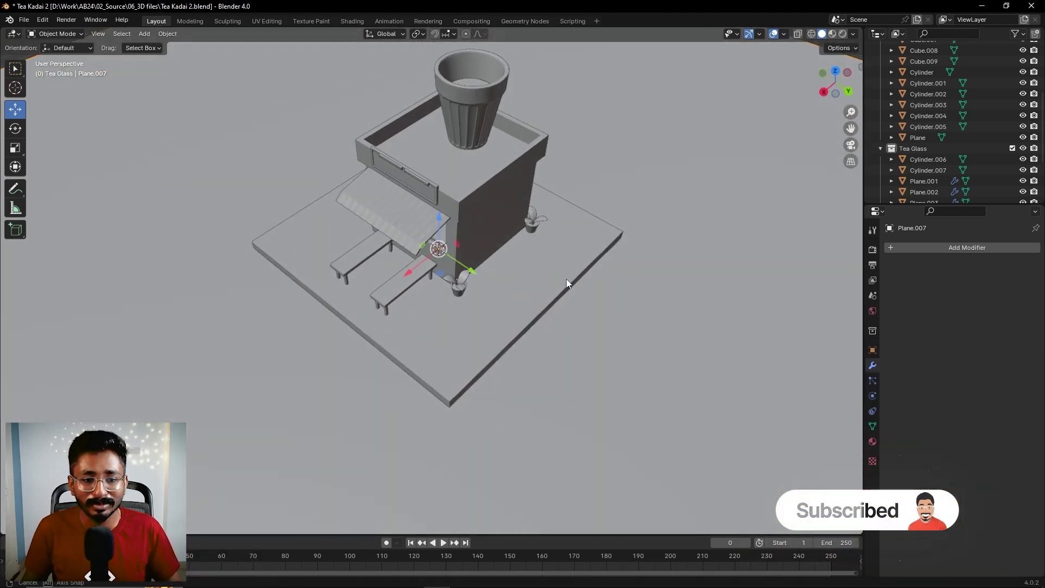
pyautogui.moveTo(592, 241)
pyautogui.mouseDown(button='middle')
pyautogui.moveTo(597, 217)
pyautogui.moveTo(578, 248)
pyautogui.mouseUp(button='middle')
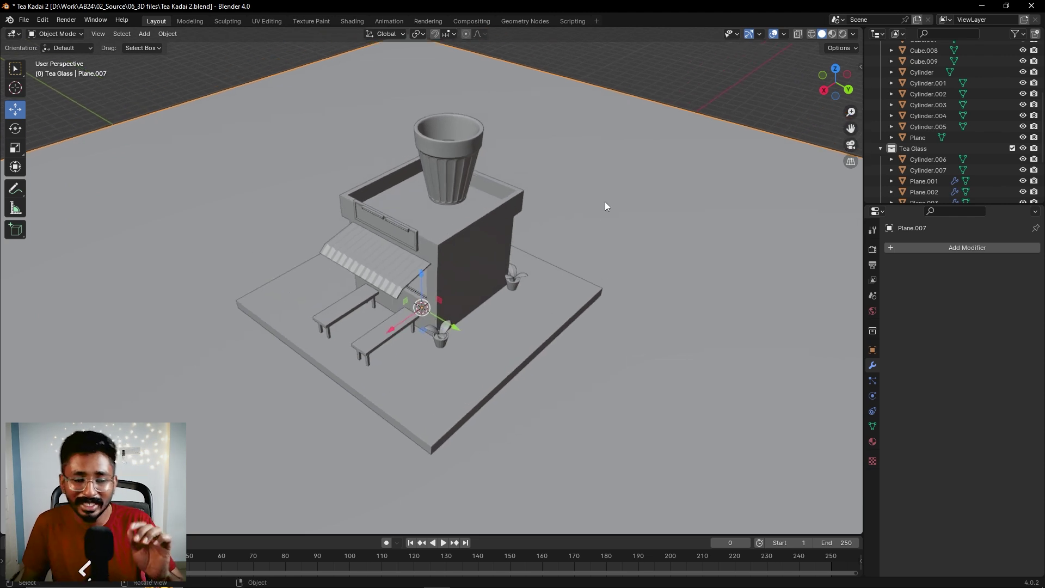
# Rename the first object in the collection, Cube, as Base
pyautogui.scroll(-2, 881, 146)
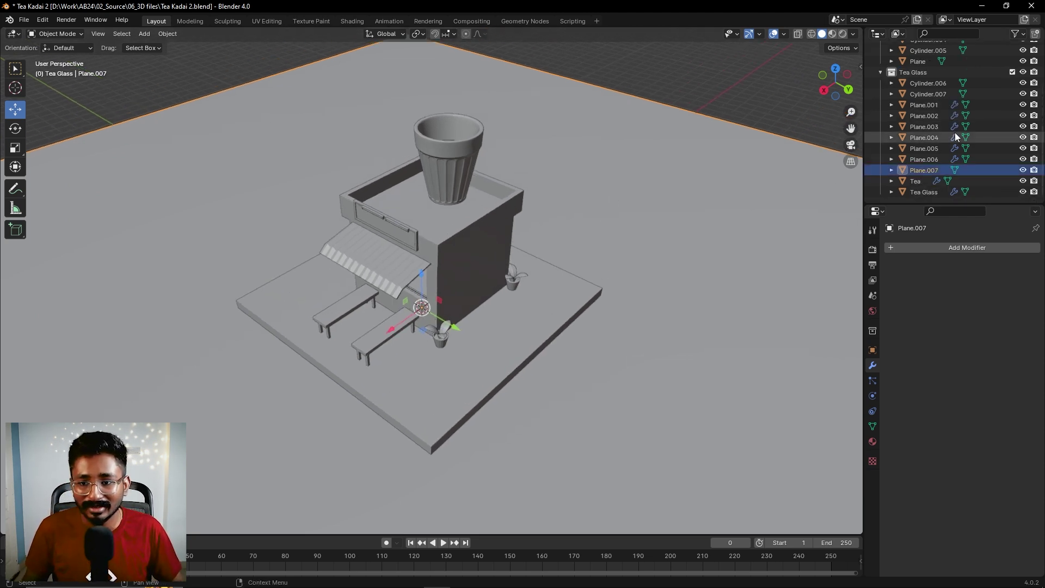
pyautogui.scroll(8, 924, 162)
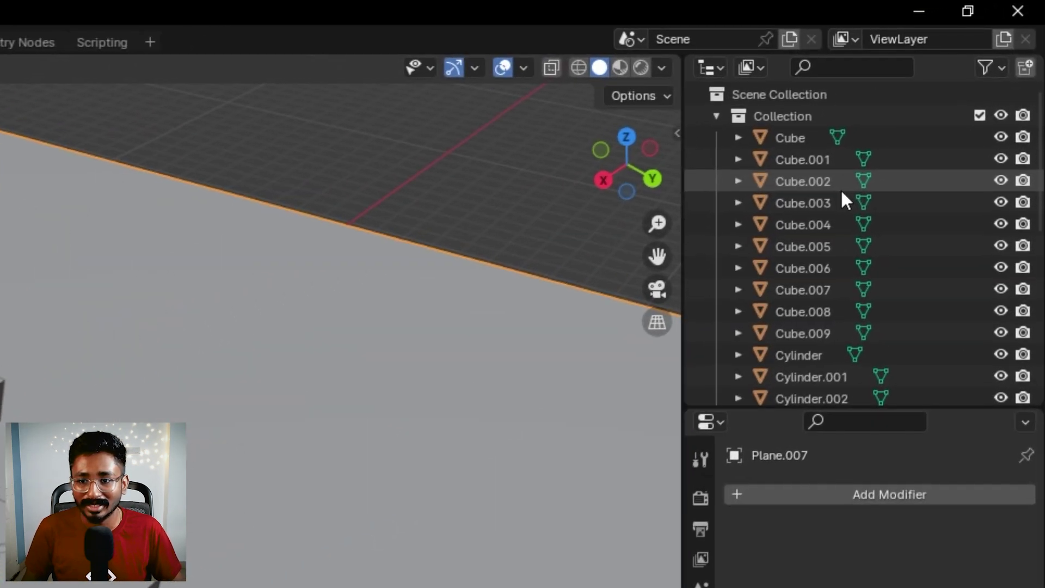
pyautogui.click(795, 138)
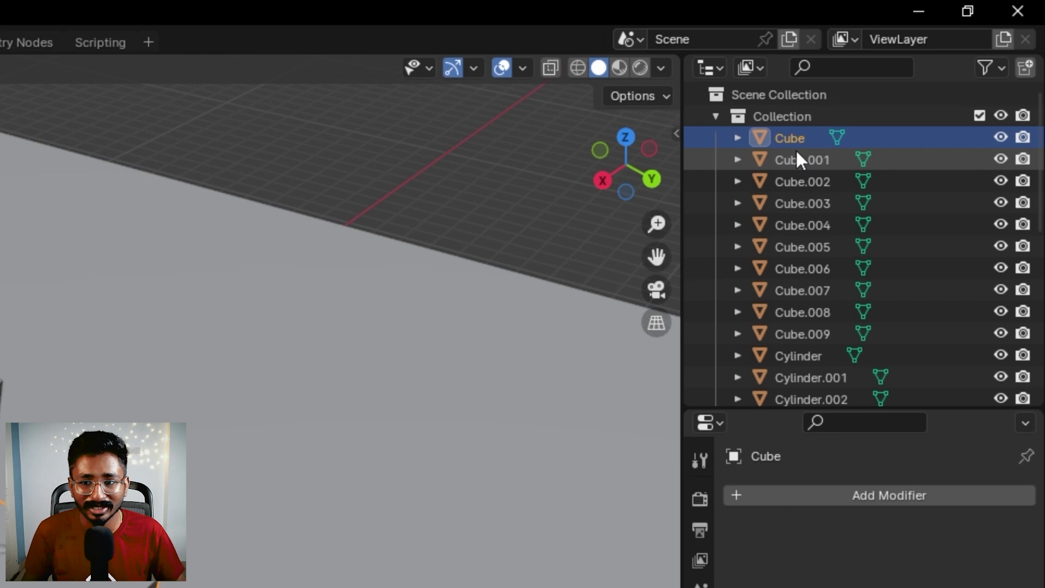
pyautogui.doubleClick(805, 138)
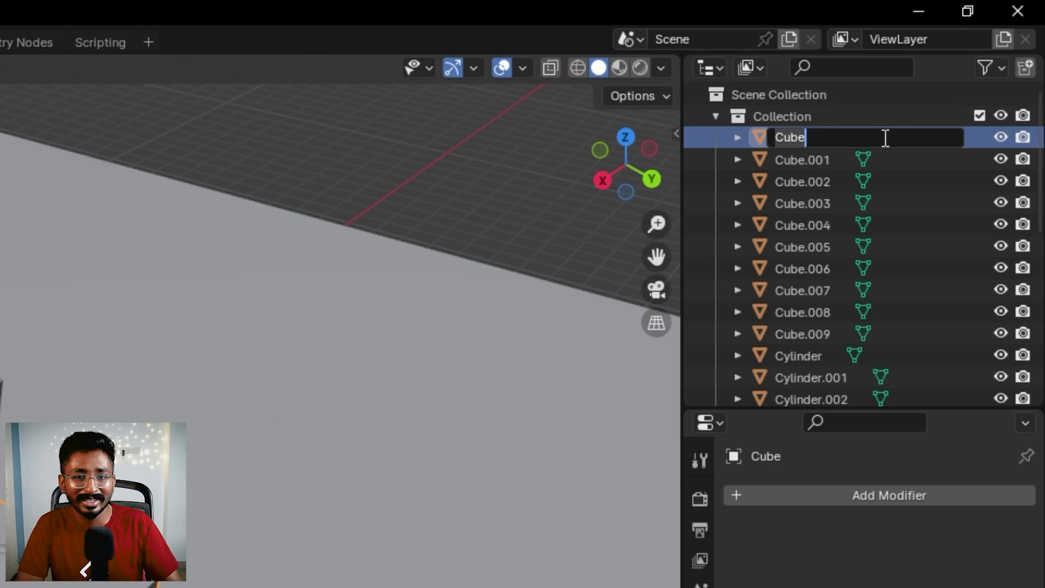
pyautogui.write('Base')
# Sort the shop and plant objects into Tea Shop and Plant collections, leaving only Base in Collection
pyautogui.moveTo(803, 160); pyautogui.dragTo(819, 369)
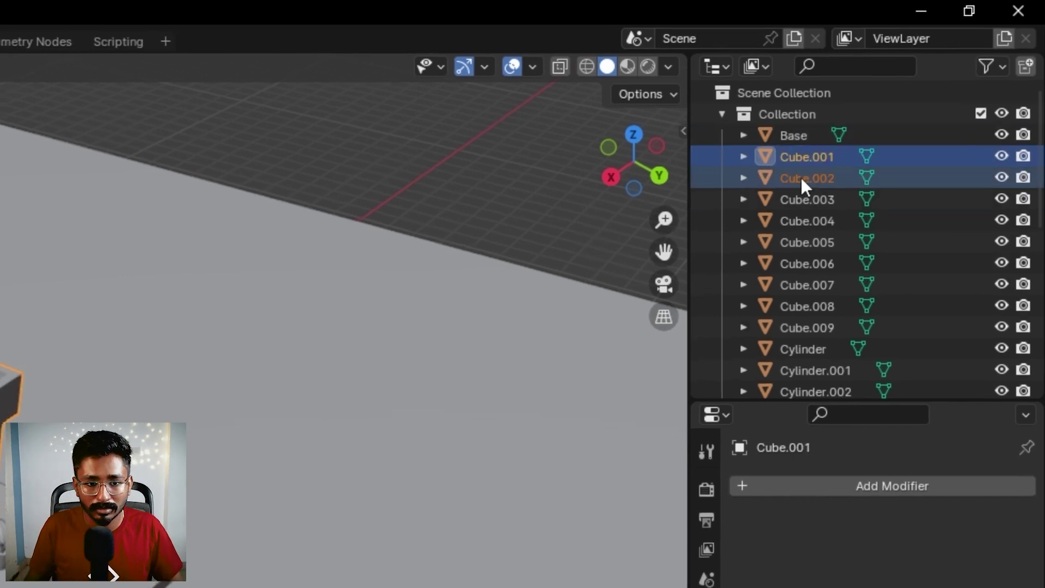
pyautogui.moveTo(835, 329); pyautogui.dragTo(843, 270)
pyautogui.rightClick(831, 208)
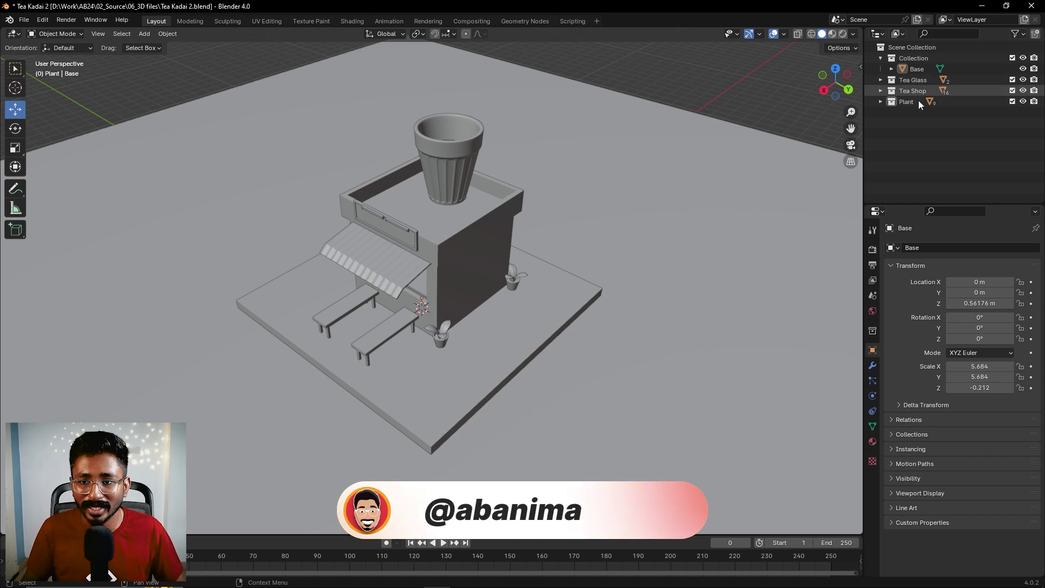
# Create a new material on the large ground plane and set its base color to brown
pyautogui.click(687, 317)
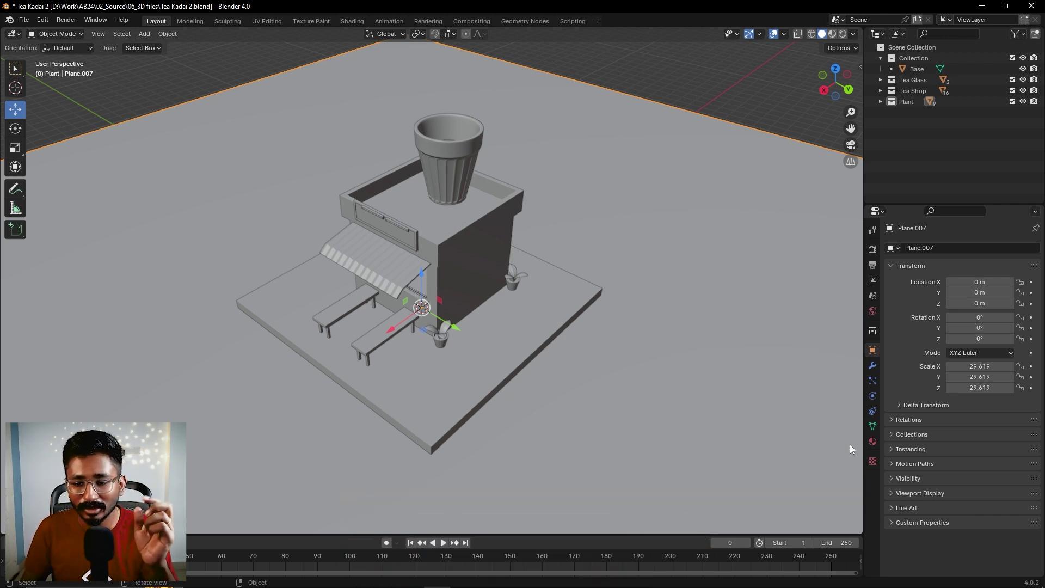
pyautogui.click(871, 442)
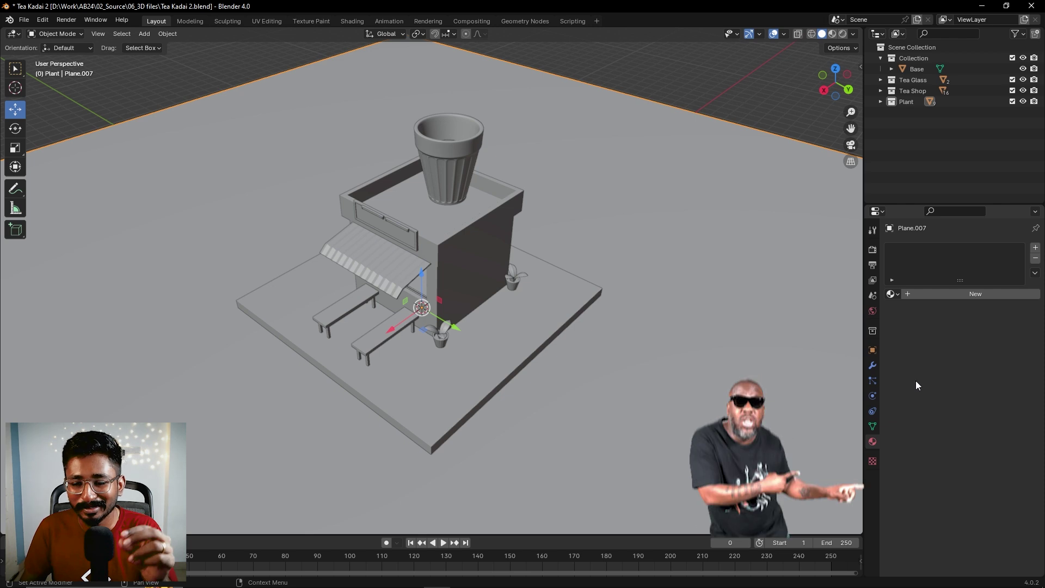
pyautogui.click(928, 295)
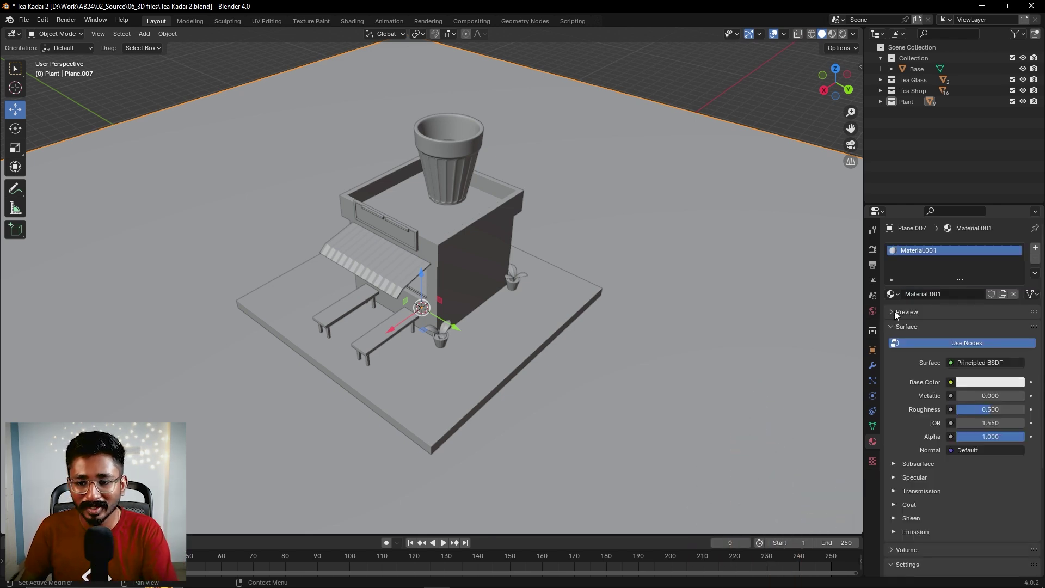
pyautogui.click(968, 385)
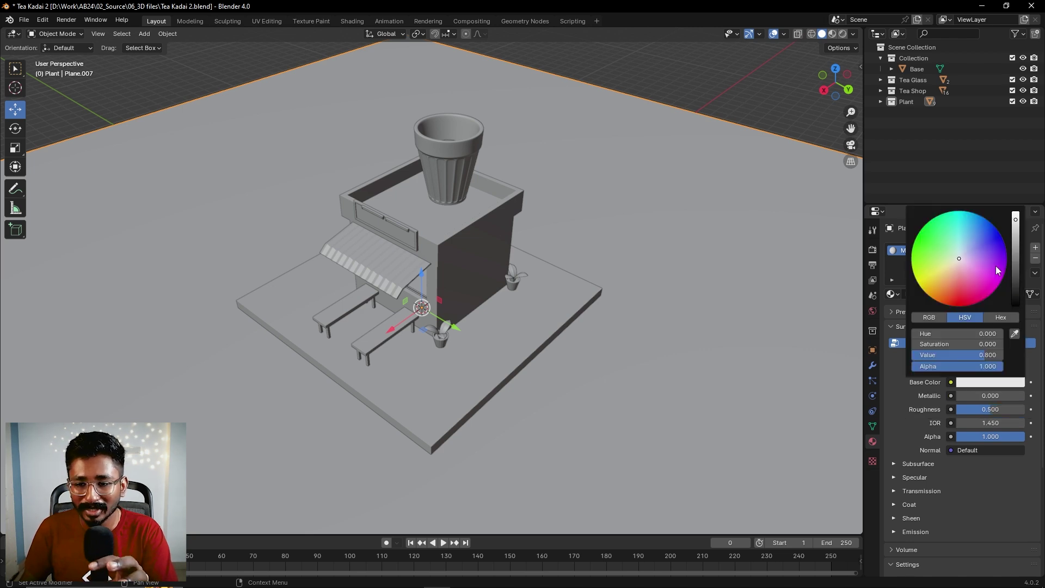
pyautogui.moveTo(972, 272); pyautogui.dragTo(948, 286)
pyautogui.moveTo(1014, 250); pyautogui.dragTo(1013, 263)
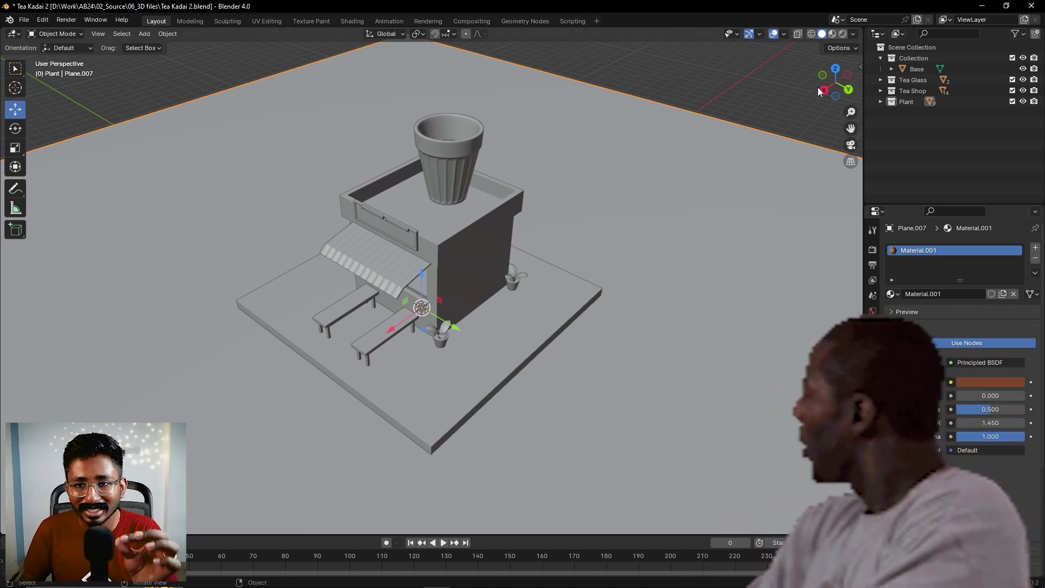
# Display the viewport in Material Preview and change the ground plane's base color to a muted dark green
pyautogui.click(833, 34)
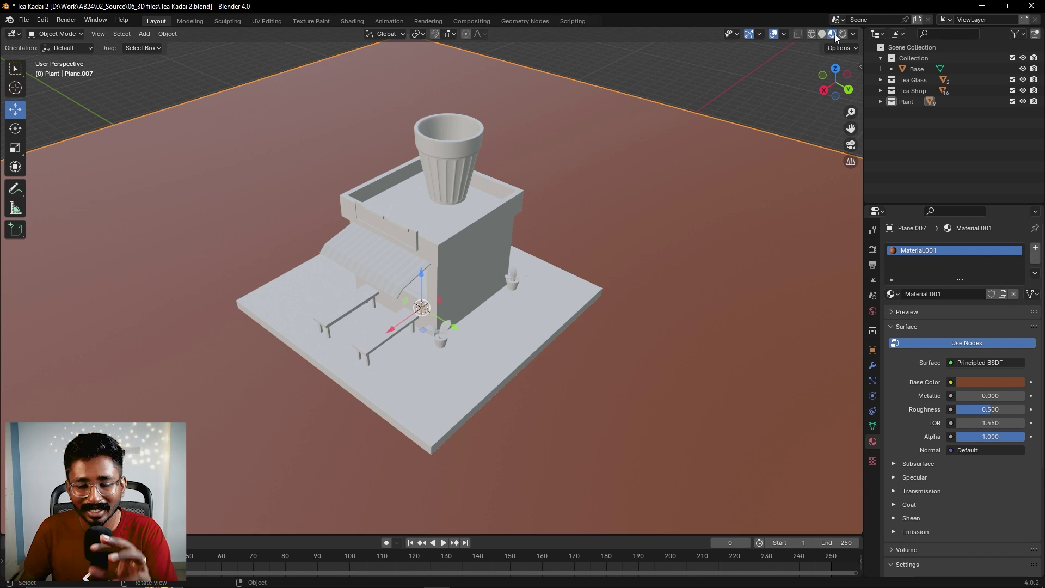
pyautogui.click(974, 381)
pyautogui.moveTo(969, 287); pyautogui.dragTo(931, 265)
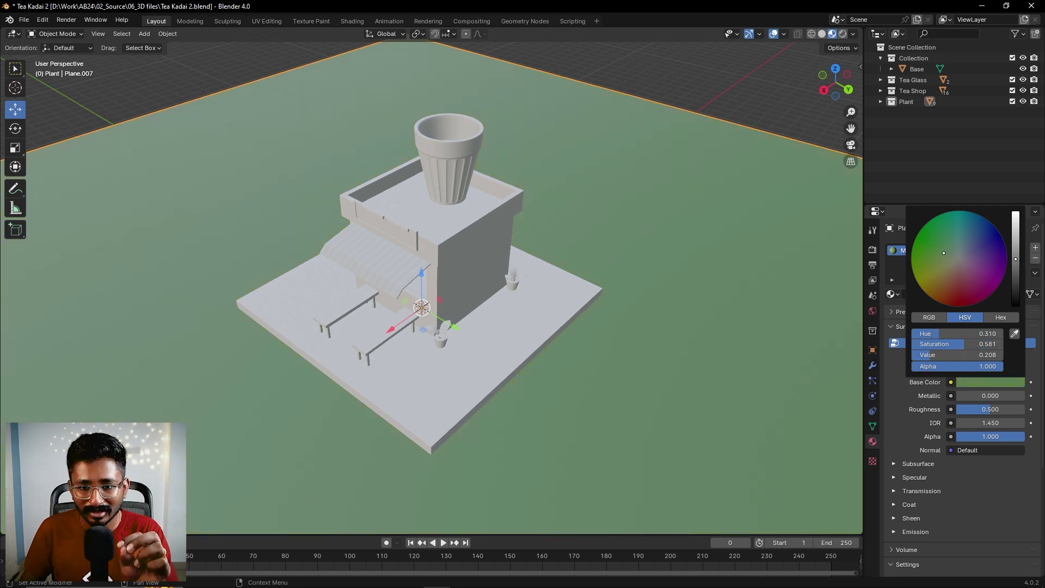
pyautogui.moveTo(1013, 267); pyautogui.dragTo(1016, 267)
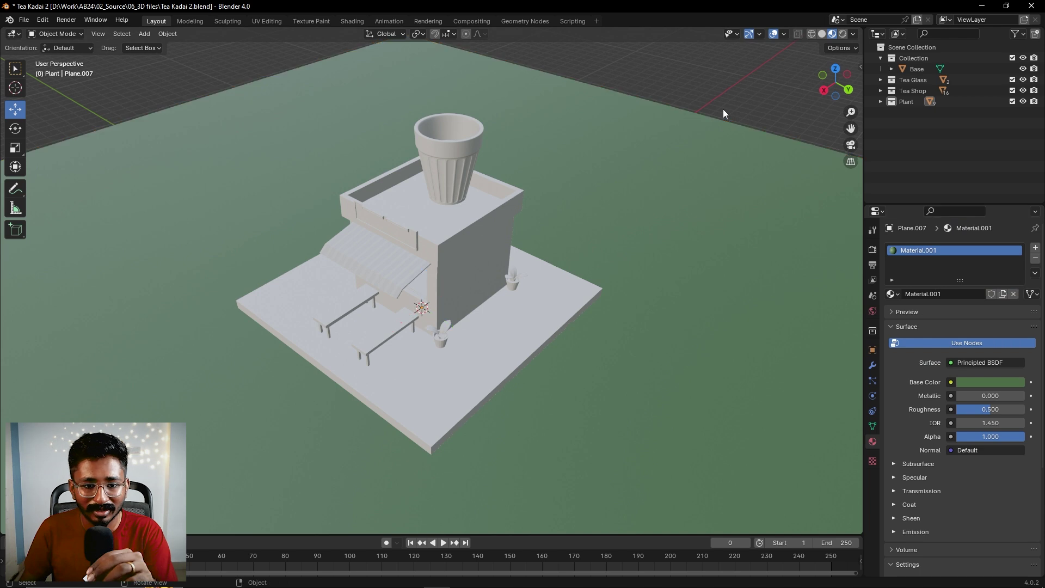
# Give the Base slab a new material with a dark reddish-brown base color, about hue 0.023, saturation 0.897, value 0.086
pyautogui.click(528, 319)
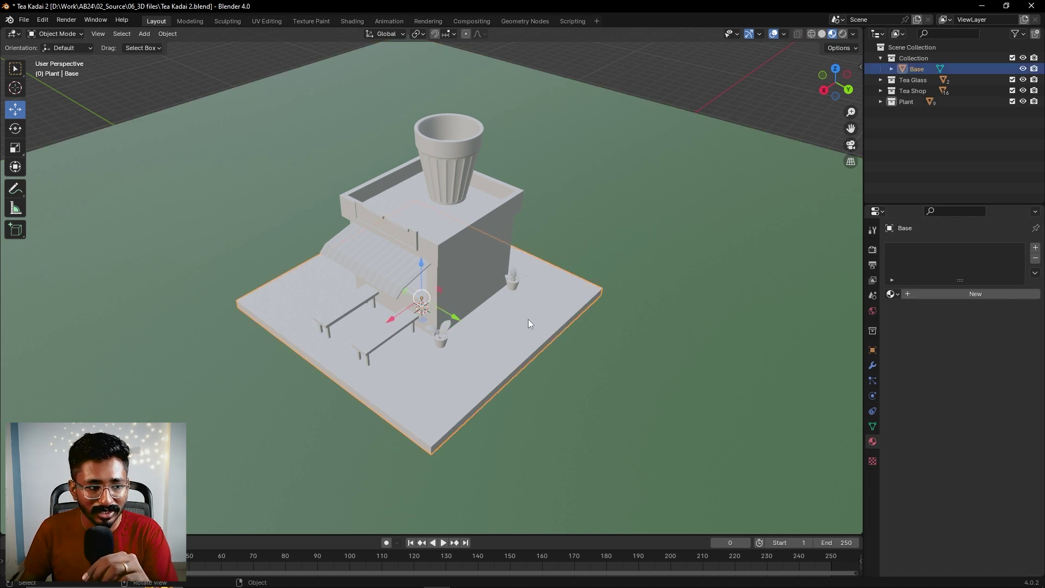
pyautogui.click(965, 297)
pyautogui.click(972, 388)
pyautogui.moveTo(947, 264); pyautogui.dragTo(949, 289)
pyautogui.moveTo(1015, 230); pyautogui.dragTo(1002, 271)
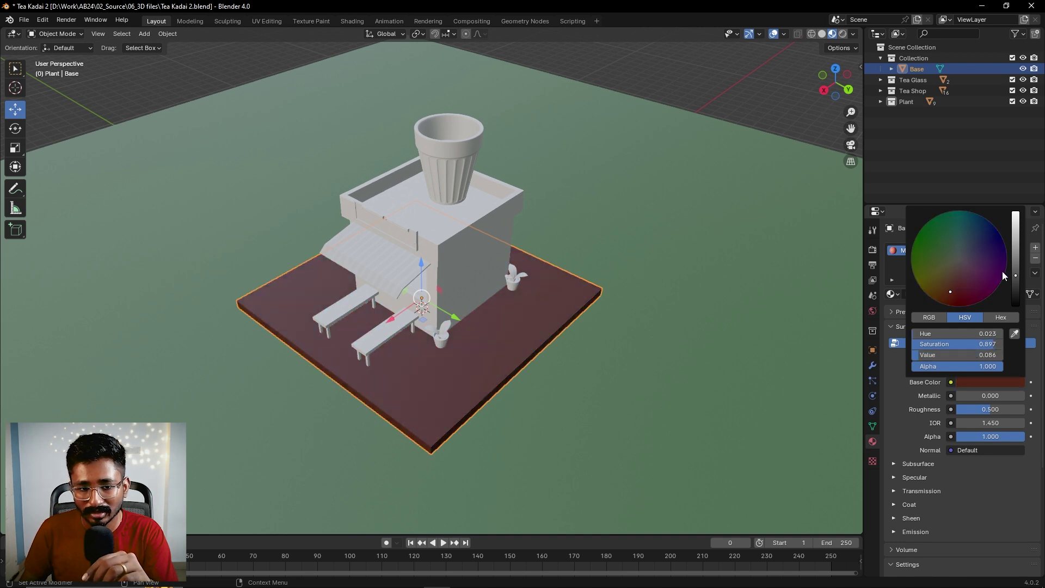
# Give the bench nearest the front corner a new material with a dark crimson base color
pyautogui.click(399, 361)
pyautogui.click(367, 338)
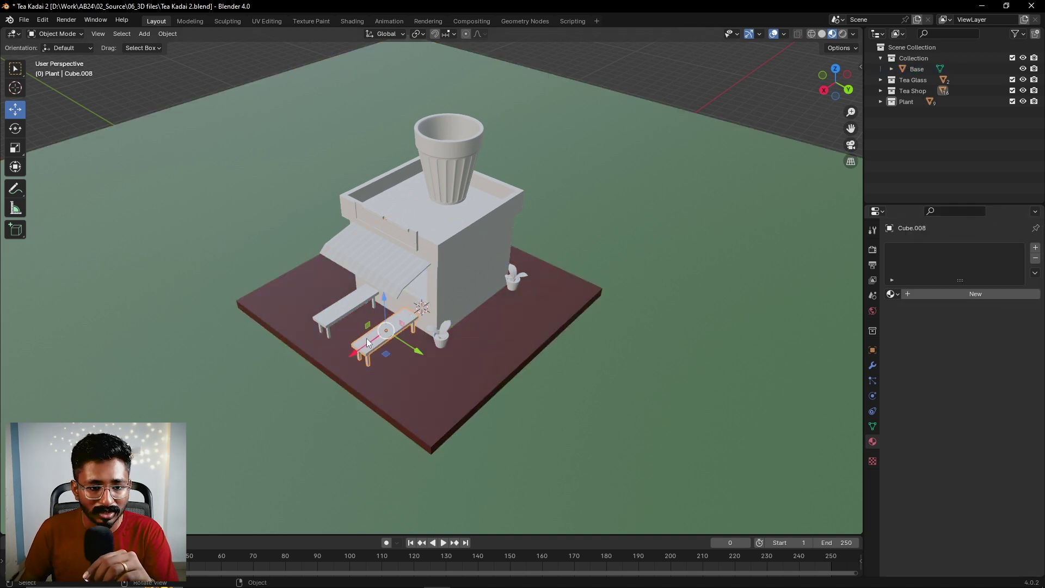
pyautogui.click(936, 293)
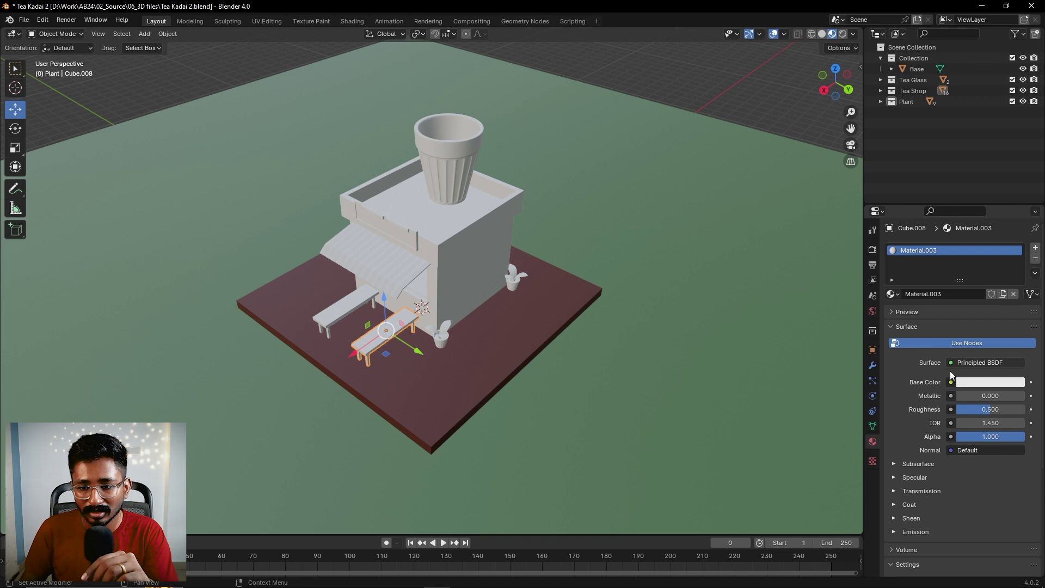
pyautogui.click(963, 383)
pyautogui.moveTo(959, 287); pyautogui.dragTo(951, 293)
pyautogui.moveTo(1015, 219); pyautogui.dragTo(1015, 250)
pyautogui.moveTo(957, 284); pyautogui.dragTo(960, 280)
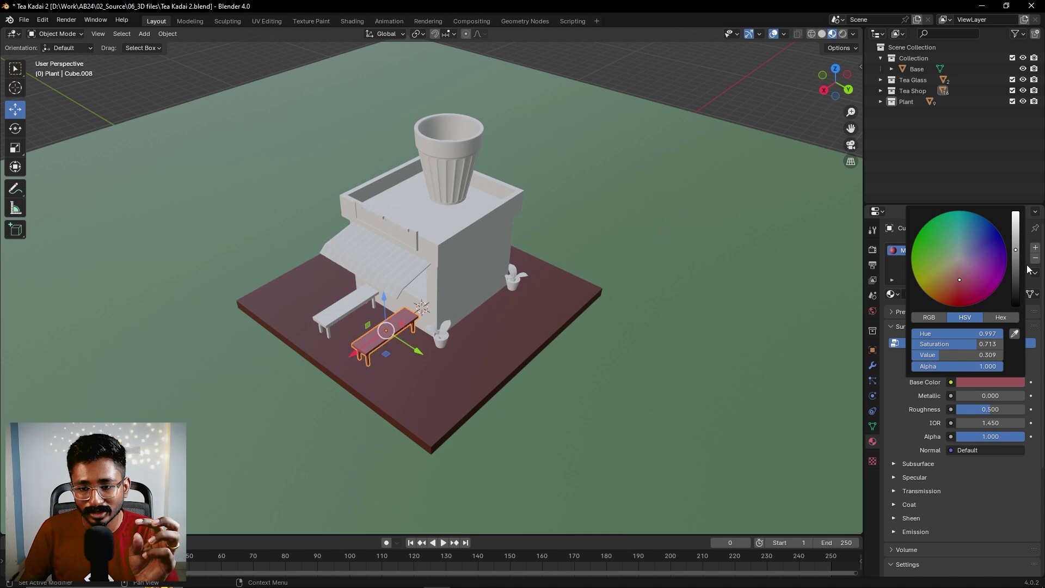
pyautogui.moveTo(1018, 256); pyautogui.dragTo(1016, 257)
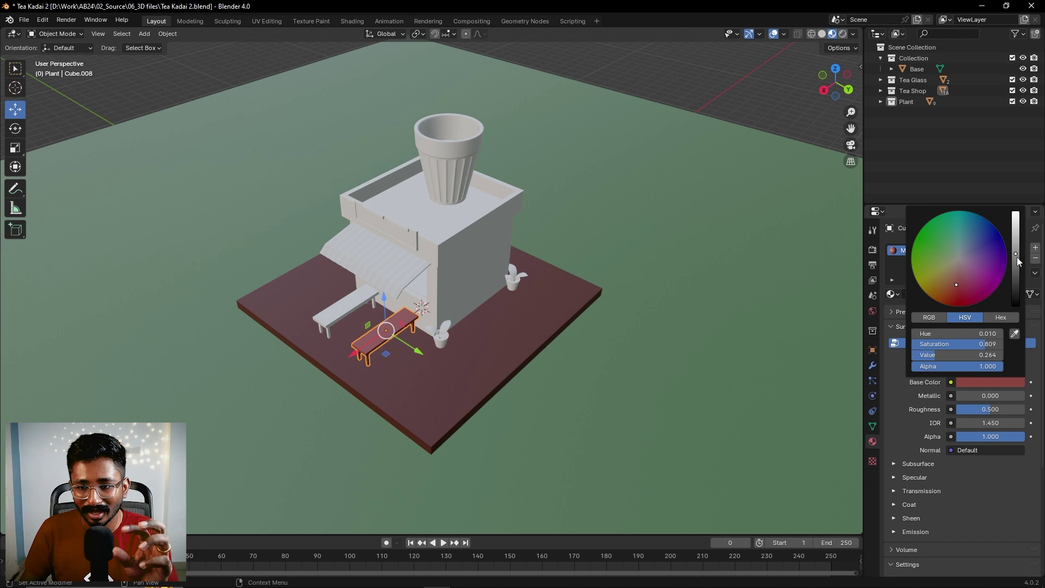
pyautogui.moveTo(1017, 257); pyautogui.dragTo(1015, 260)
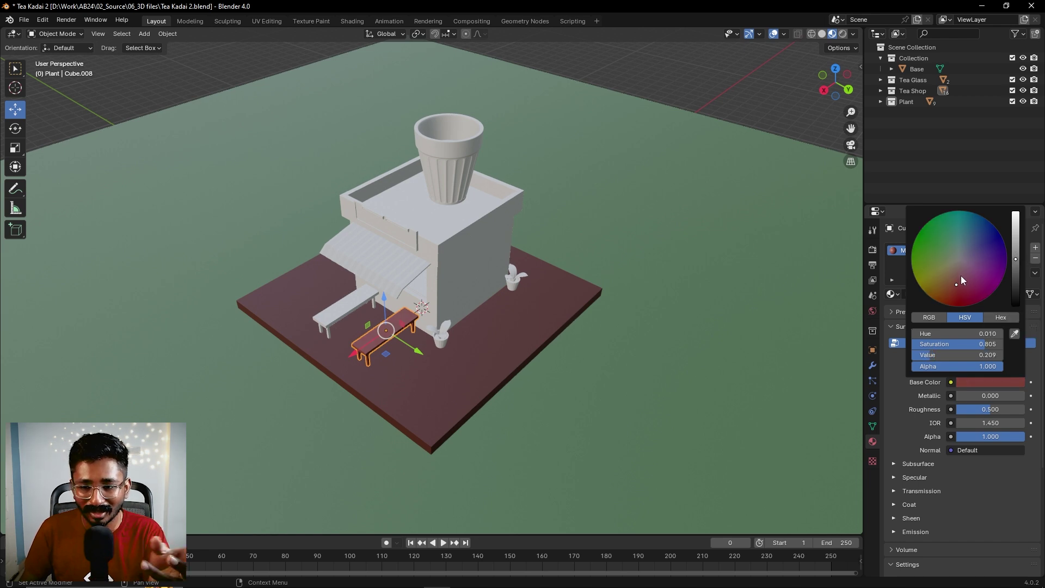
pyautogui.click(953, 285)
pyautogui.moveTo(959, 287); pyautogui.dragTo(964, 286)
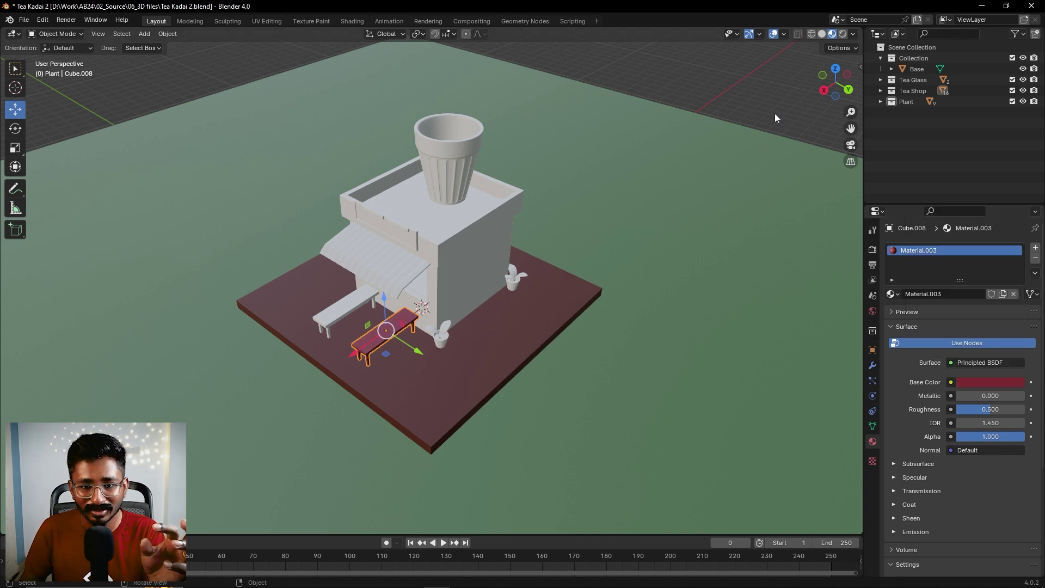
pyautogui.click(706, 159)
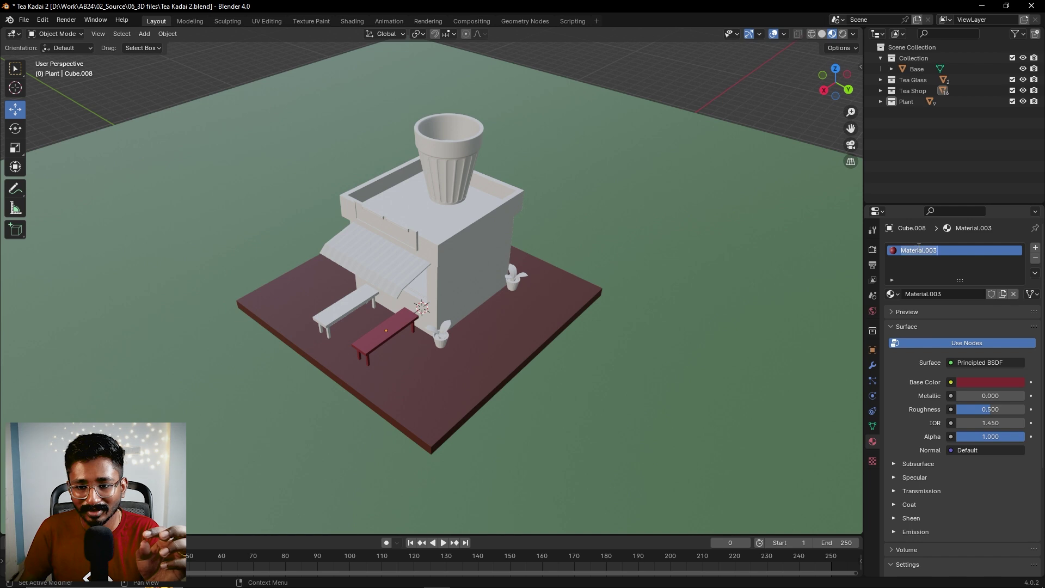
# Rename the front bench's material as Bench
pyautogui.click(951, 297)
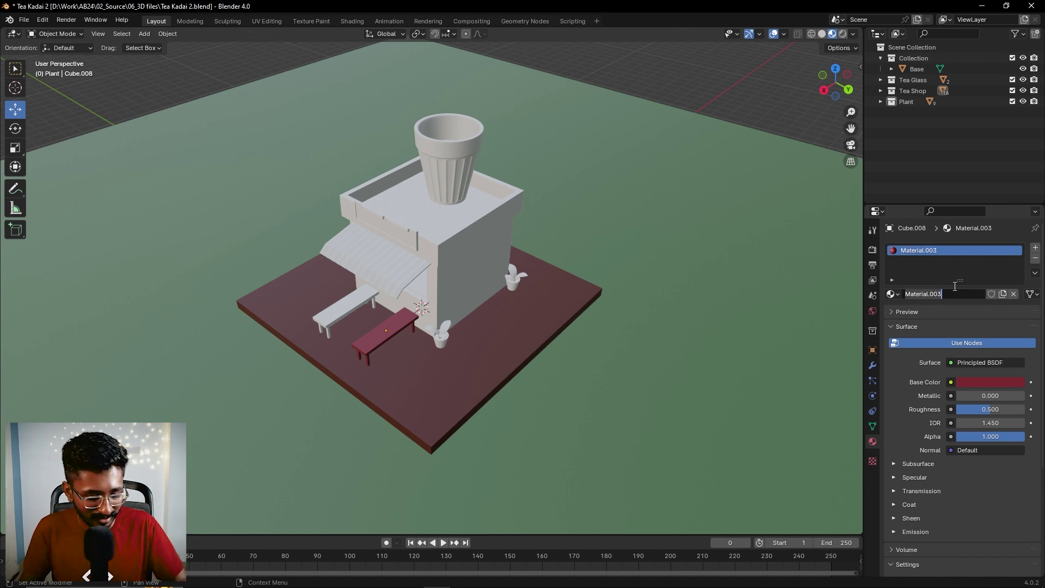
pyautogui.press('BackSpace')
pyautogui.write('Bench')
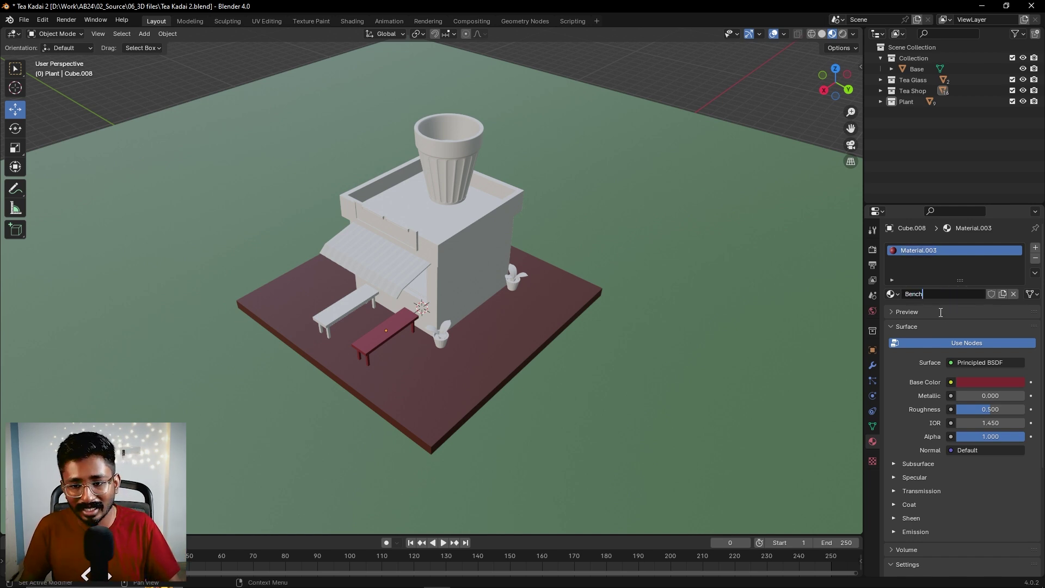
pyautogui.press('Return')
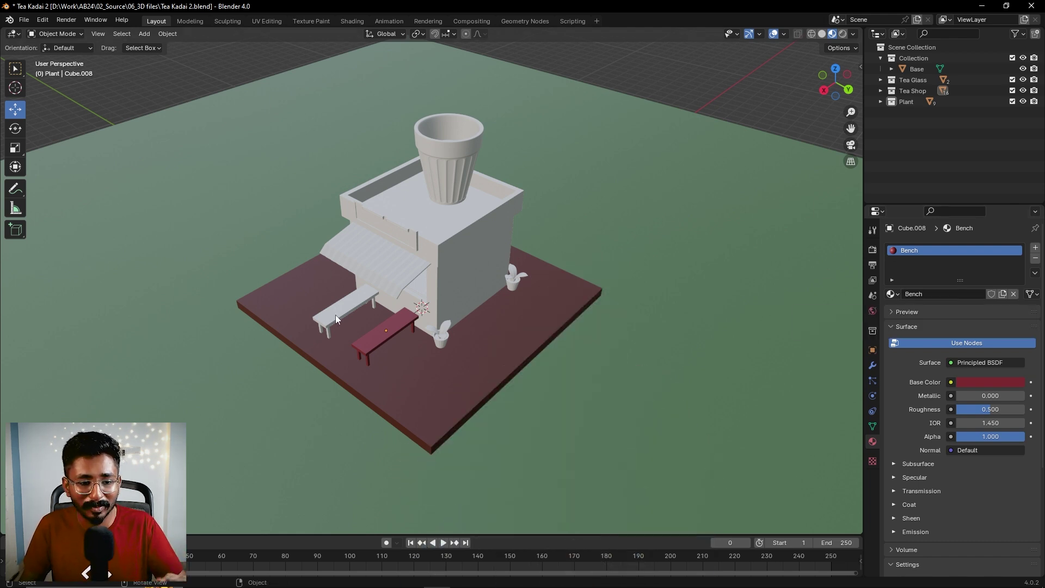
# Assign the existing Bench material to the second bench and change the material's base color to purple-magenta
pyautogui.click(336, 314)
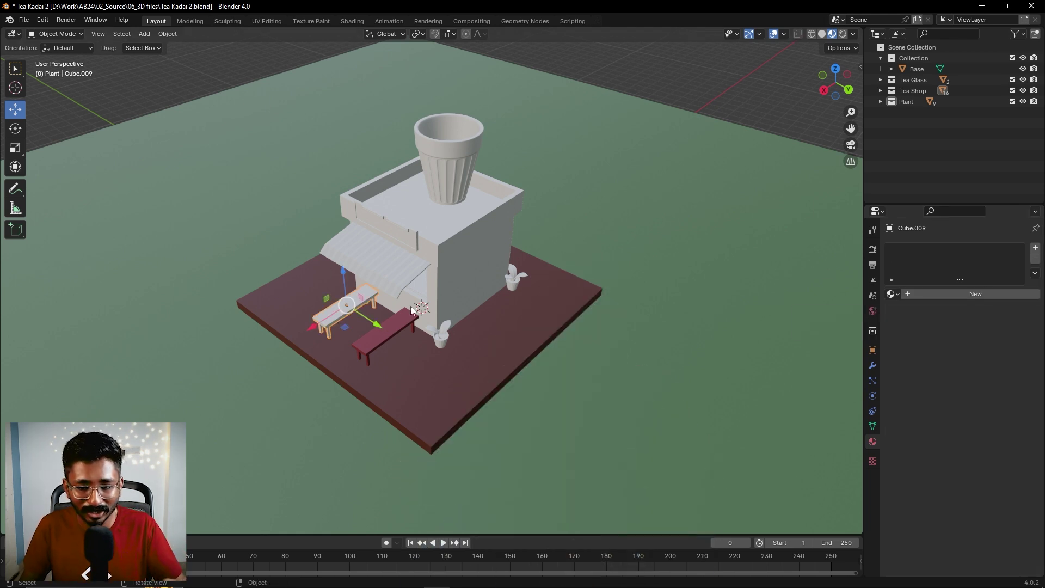
pyautogui.click(893, 294)
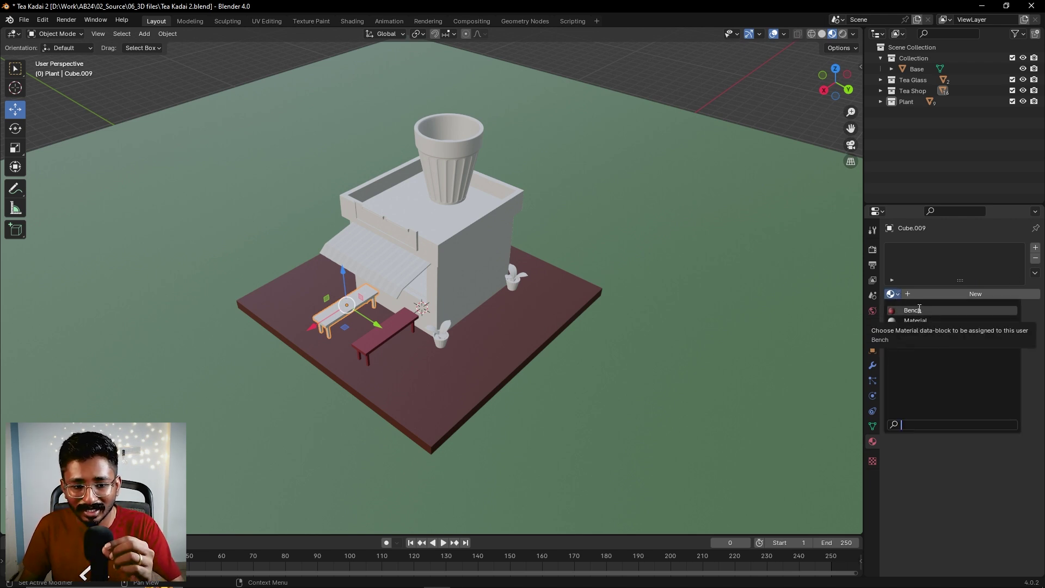
pyautogui.click(920, 309)
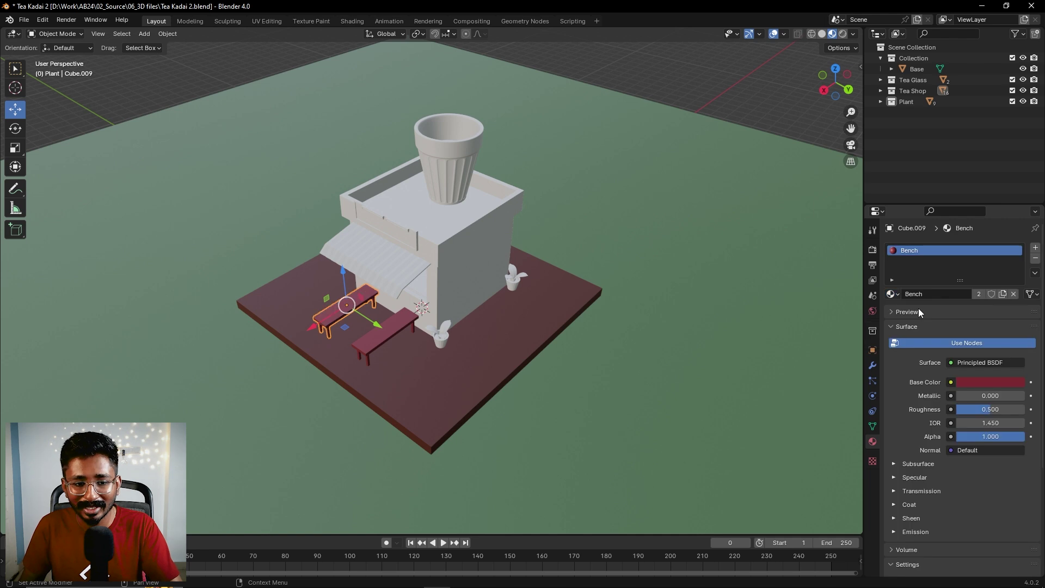
pyautogui.click(976, 381)
pyautogui.moveTo(970, 285)
pyautogui.mouseDown()
pyautogui.moveTo(935, 261)
pyautogui.moveTo(974, 279)
pyautogui.mouseUp()
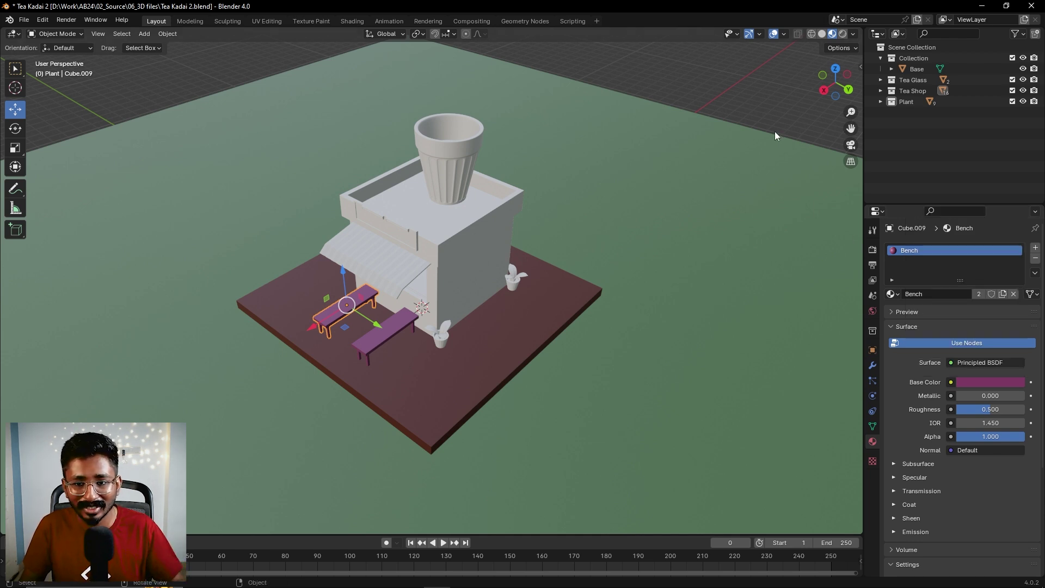
# Undo the last bench color change and give the corrugated awning a new material with a deep blue base color
pyautogui.hotkey('ctrl', 'z')
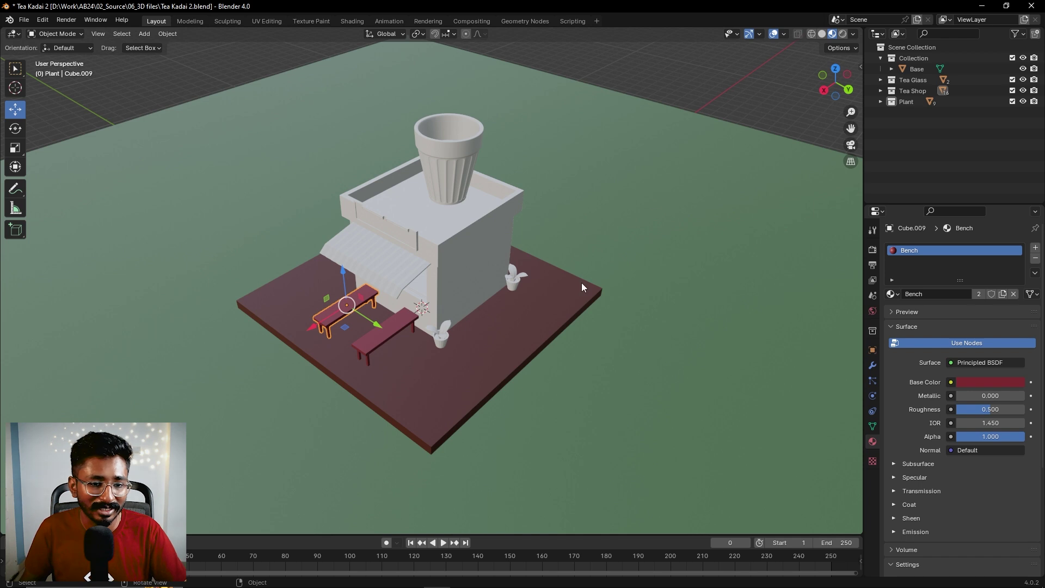
pyautogui.click(410, 270)
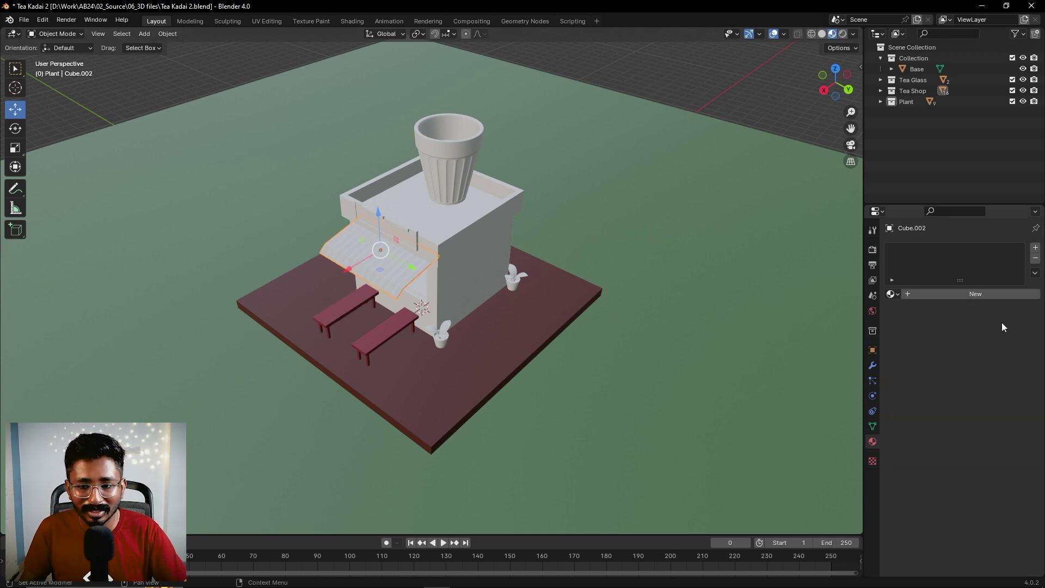
pyautogui.click(971, 296)
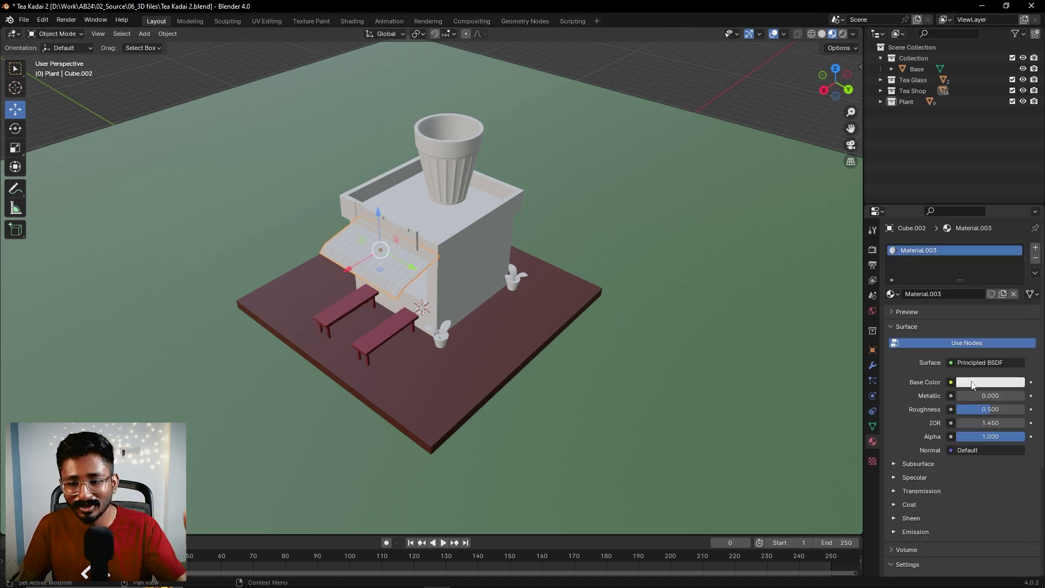
pyautogui.click(971, 384)
pyautogui.moveTo(982, 252)
pyautogui.mouseDown()
pyautogui.moveTo(992, 236)
pyautogui.moveTo(1016, 259)
pyautogui.moveTo(1015, 242)
pyautogui.mouseUp()
pyautogui.click(709, 98)
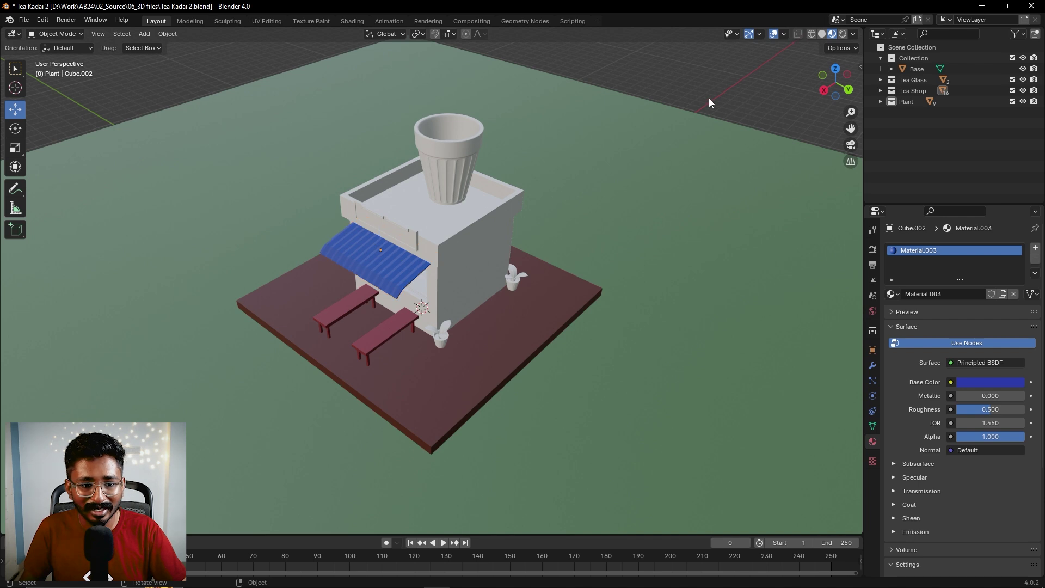
# Give the tea glass on the roof a new material and set its surface shader to Glass BSDF
pyautogui.click(471, 283)
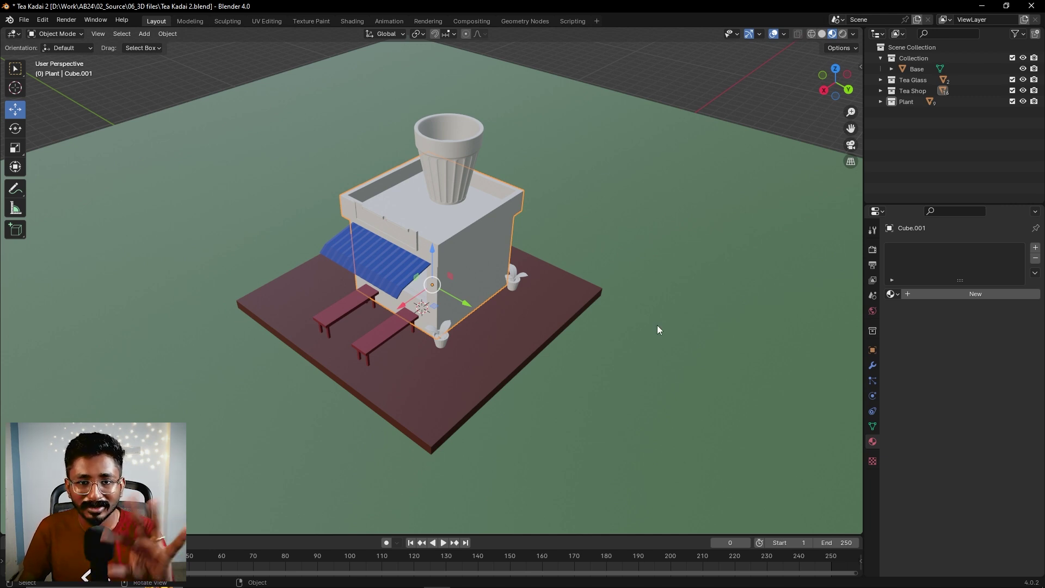
pyautogui.scroll(-3, 557, 281)
pyautogui.moveTo(455, 339); pyautogui.dragTo(463, 227, button='middle')
pyautogui.click(438, 149)
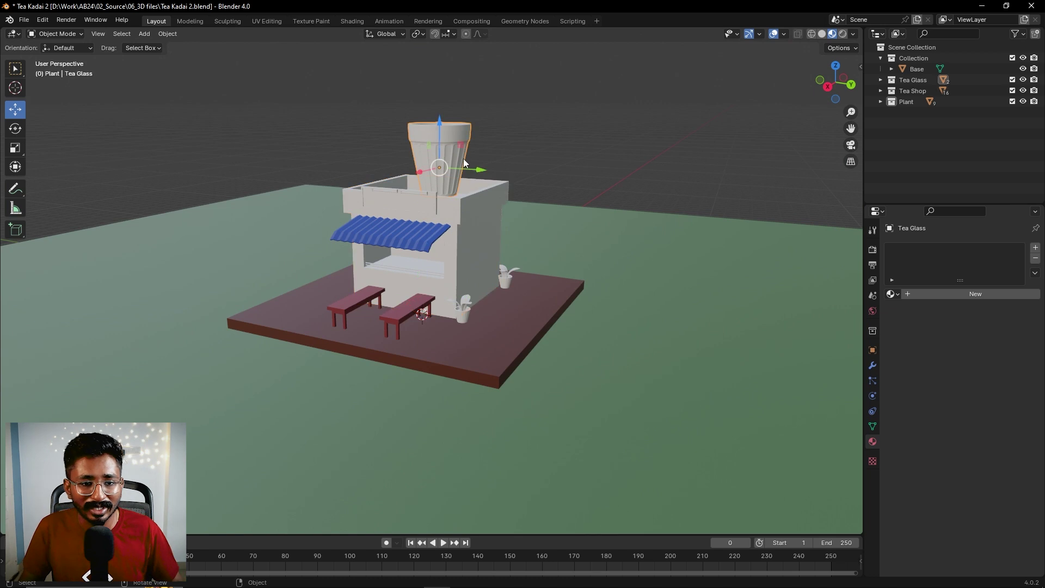
pyautogui.moveTo(438, 149); pyautogui.dragTo(495, 243, button='middle')
pyautogui.scroll(3, 495, 243)
pyautogui.moveTo(473, 184); pyautogui.dragTo(571, 239, button='middle')
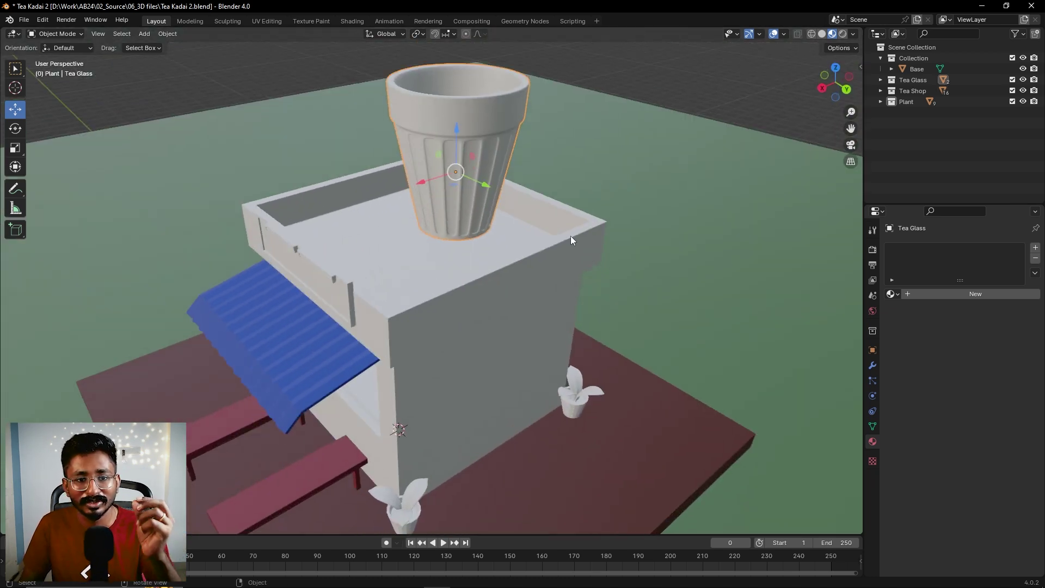
pyautogui.click(912, 293)
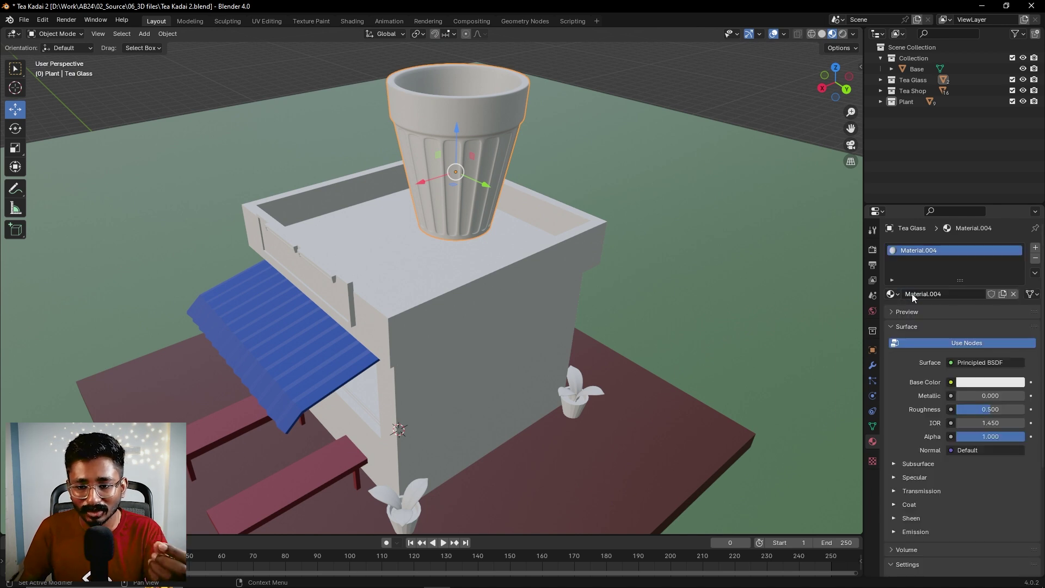
pyautogui.click(958, 364)
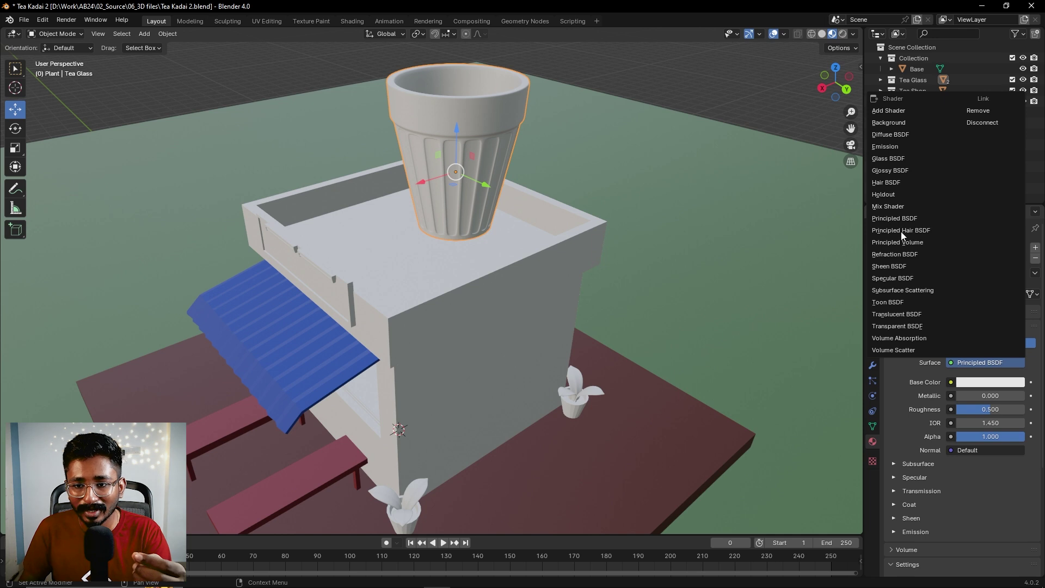
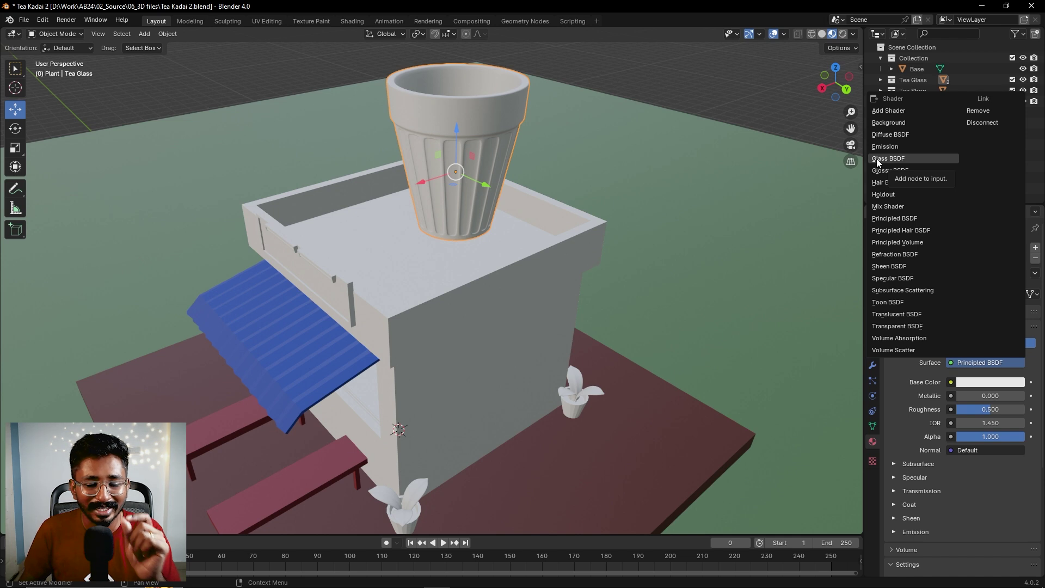
pyautogui.click(888, 158)
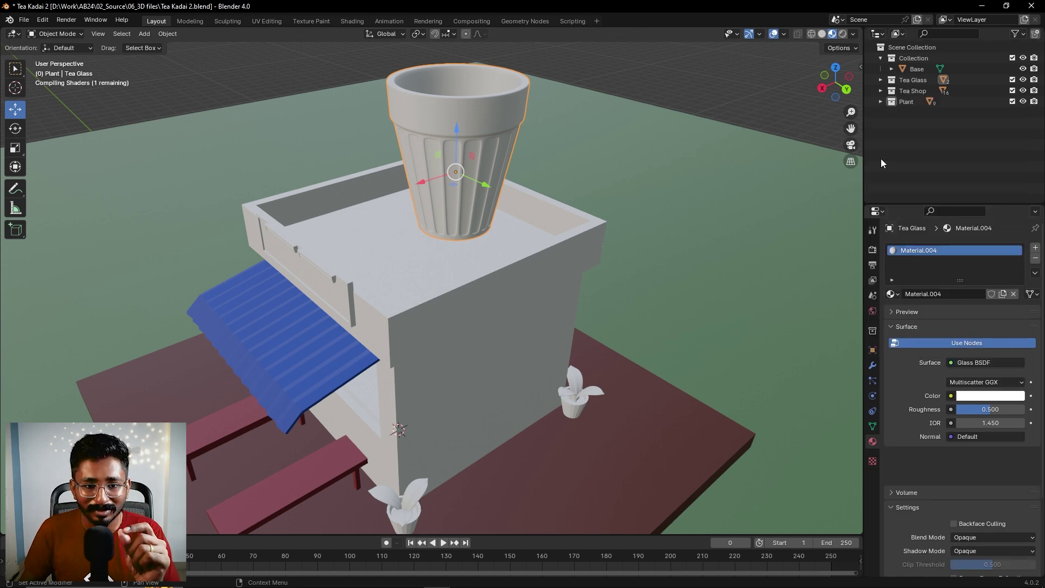
pyautogui.moveTo(512, 151); pyautogui.dragTo(495, 206, button='middle')
pyautogui.moveTo(472, 279); pyautogui.dragTo(577, 298, button='middle')
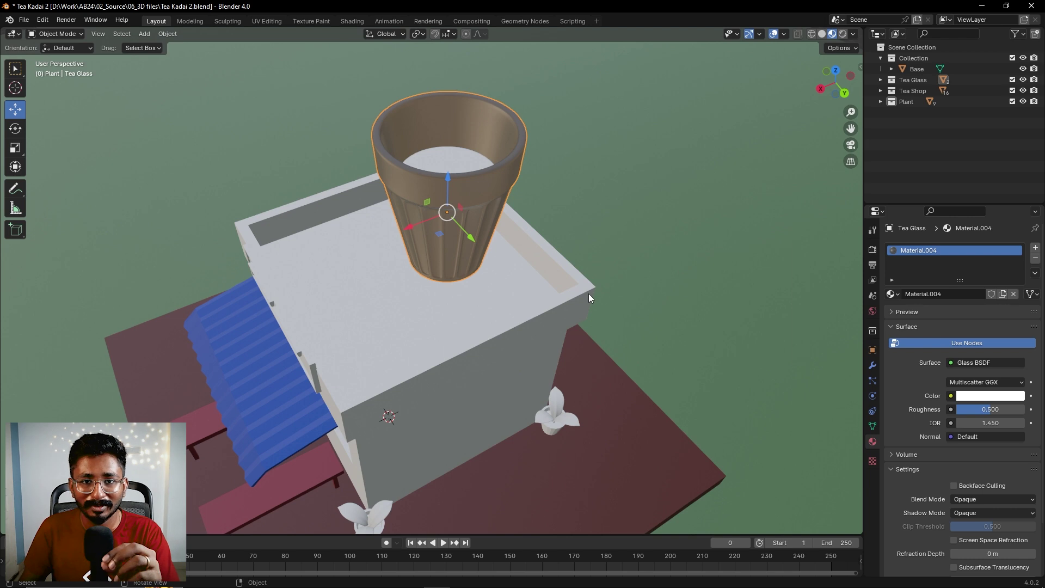
# Give the tea inside the glass a new material with a darkened reddish-orange base color, about hue 0.020 and saturation 0.893
pyautogui.moveTo(557, 197); pyautogui.dragTo(484, 223, button='middle')
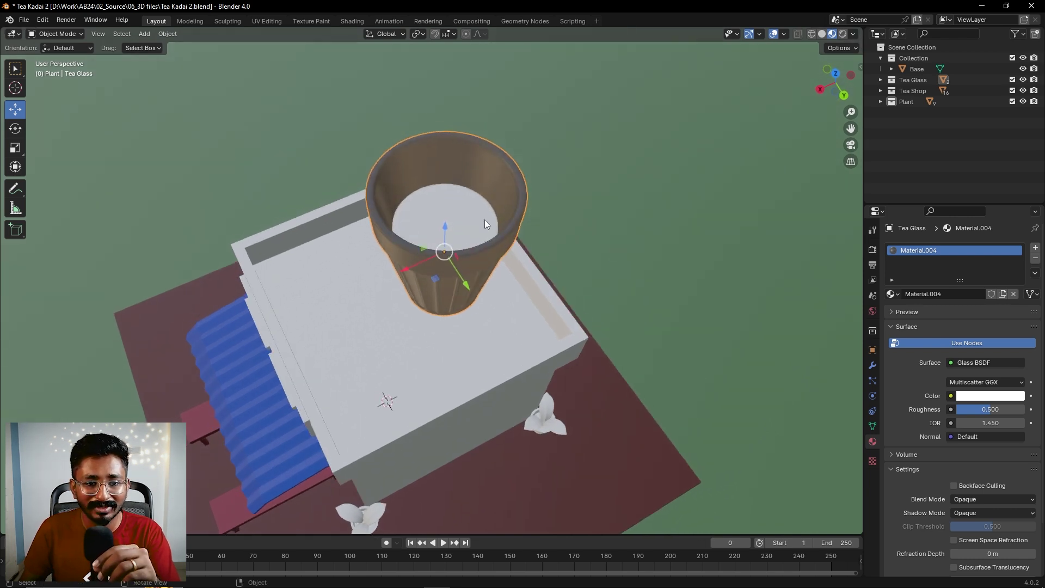
pyautogui.click(484, 220)
pyautogui.click(934, 295)
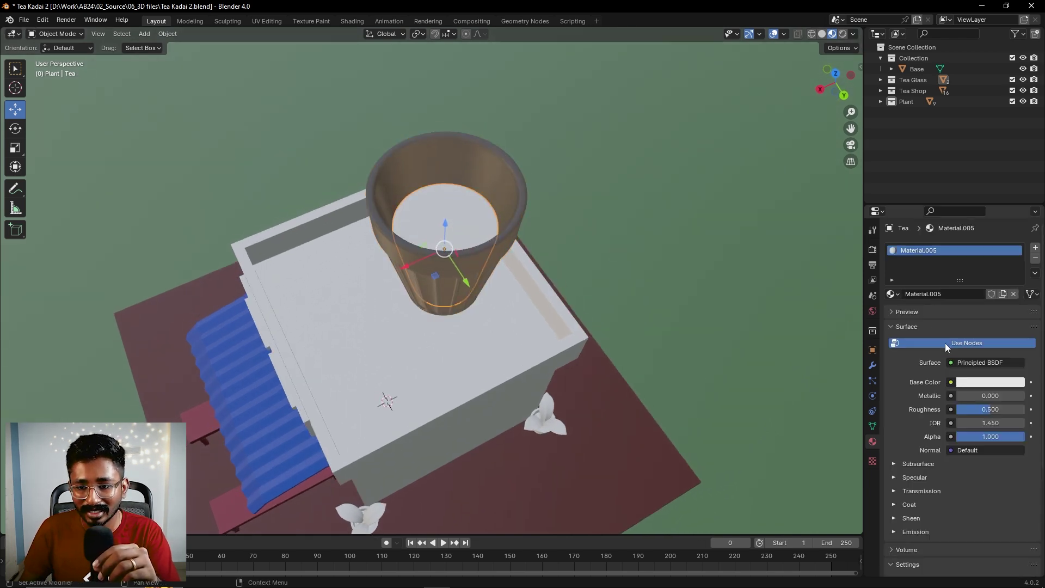
pyautogui.click(976, 385)
pyautogui.moveTo(948, 278); pyautogui.dragTo(952, 289)
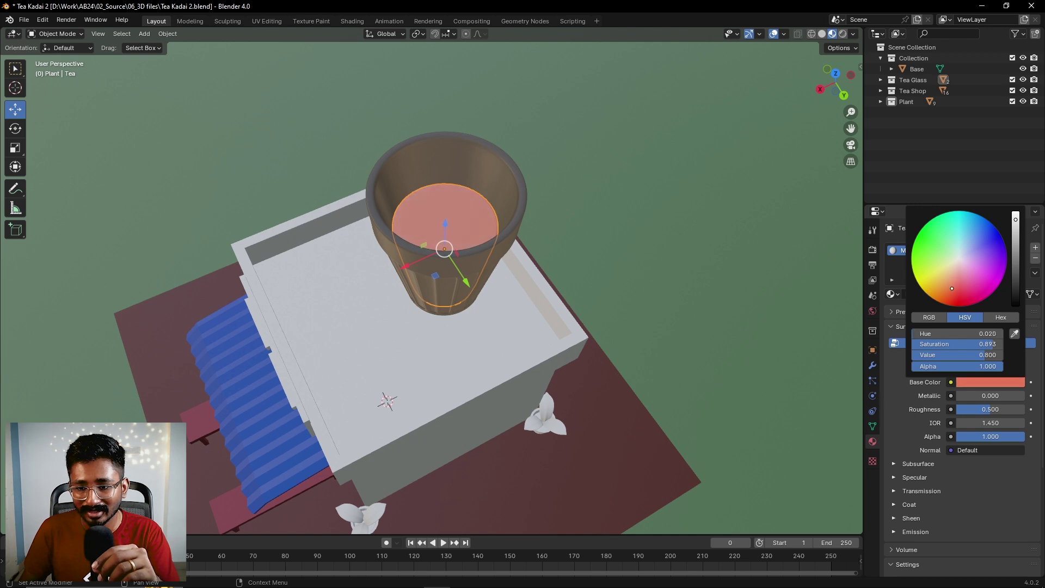
pyautogui.click(1016, 243)
# Give the signboard frame above the awning a new material with a pinkish-red base color
pyautogui.scroll(-4, 654, 330)
pyautogui.moveTo(654, 330); pyautogui.dragTo(413, 294, button='middle')
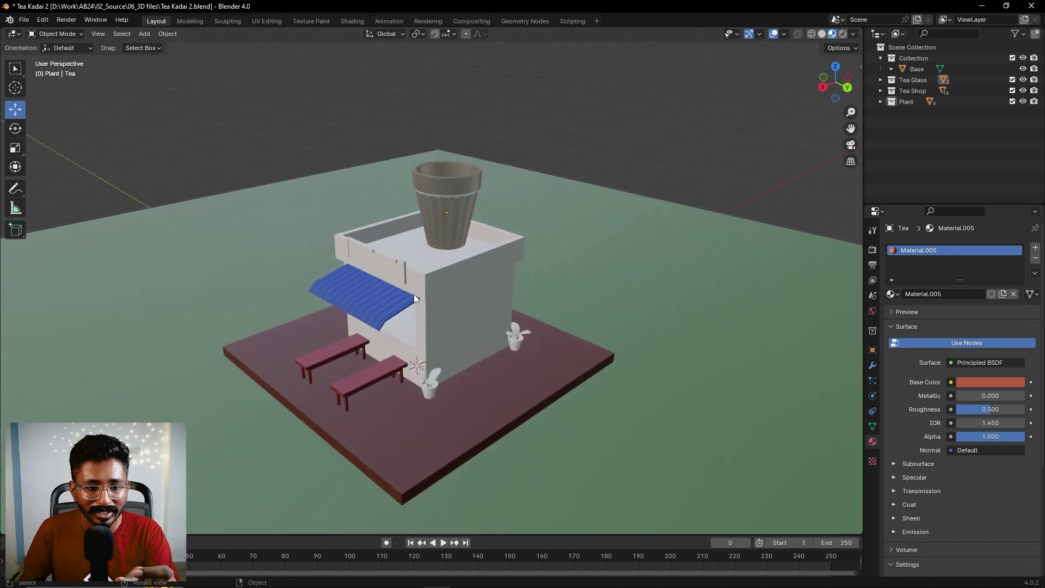
pyautogui.click(402, 269)
pyautogui.scroll(5, 380, 299)
pyautogui.moveTo(380, 297); pyautogui.dragTo(497, 270, button='middle')
pyautogui.scroll(2, 563, 204)
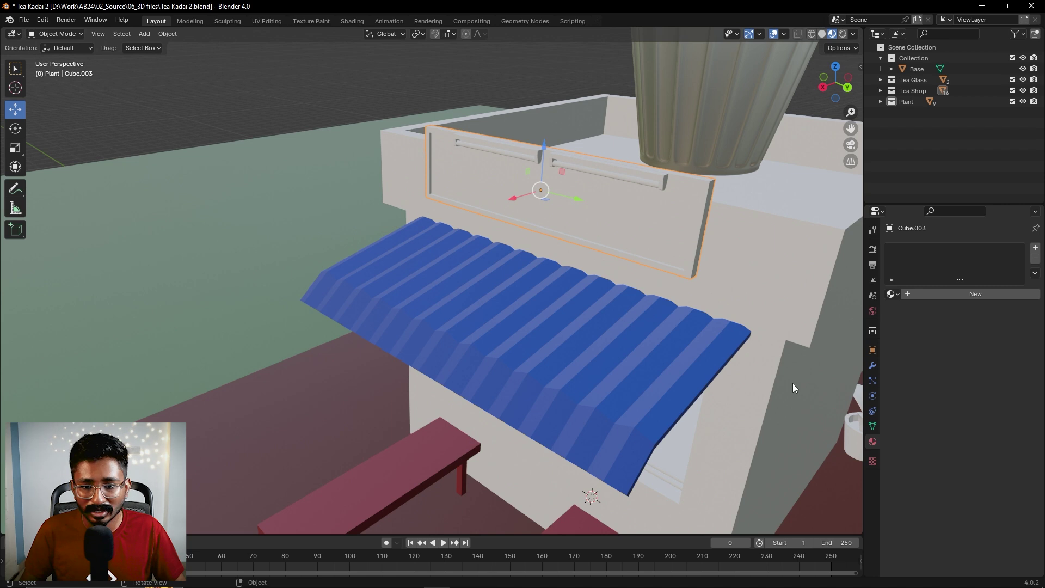
pyautogui.click(952, 297)
pyautogui.click(972, 384)
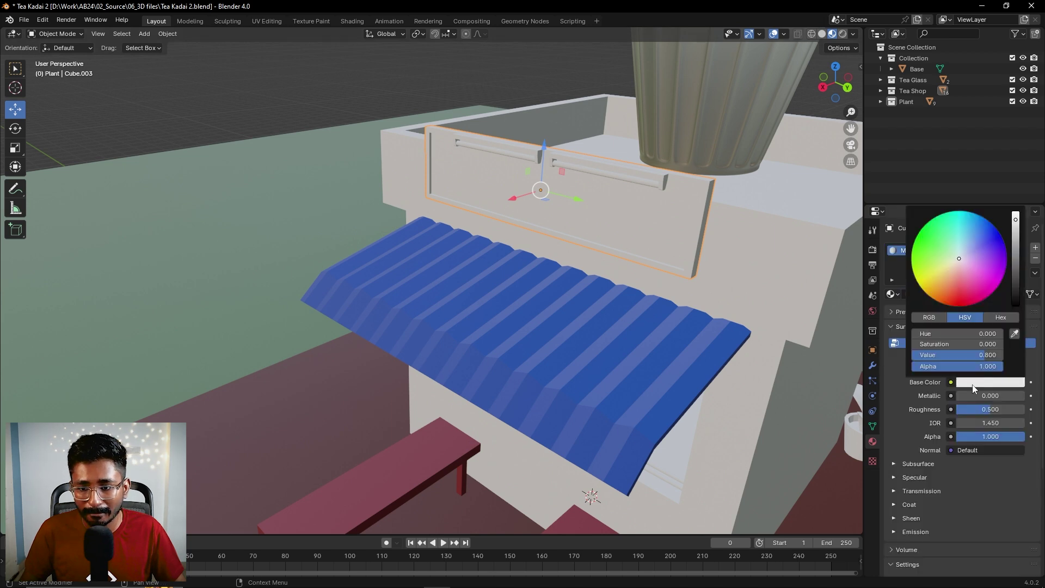
pyautogui.moveTo(956, 274)
pyautogui.mouseDown()
pyautogui.moveTo(949, 265)
pyautogui.moveTo(958, 294)
pyautogui.mouseUp()
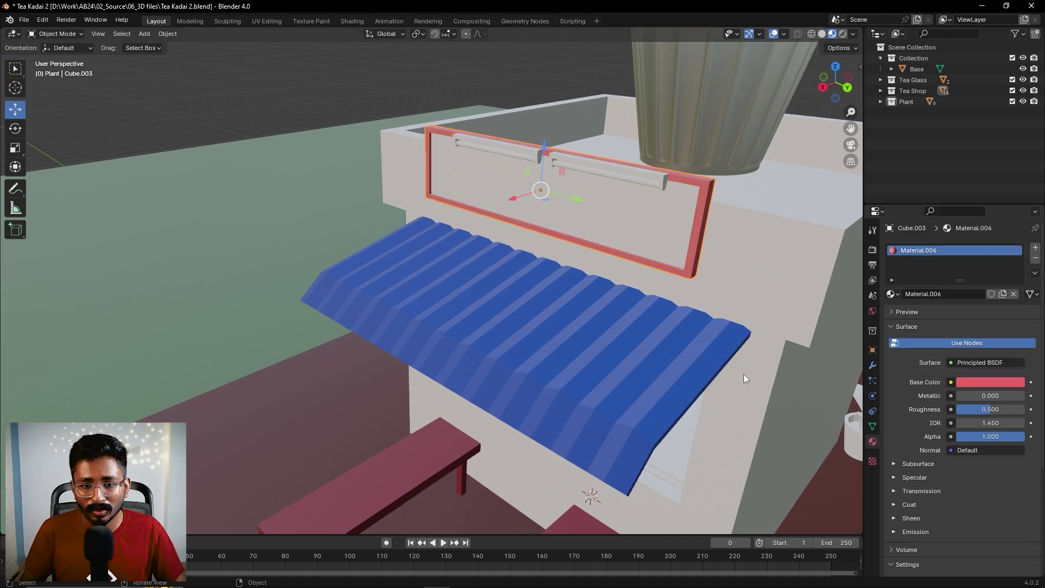
# Give the upper rail at the shop counter a new material with the Glossy BSDF surface shader
pyautogui.moveTo(744, 374); pyautogui.dragTo(681, 354, button='middle')
pyautogui.moveTo(624, 377); pyautogui.dragTo(534, 305, button='middle')
pyautogui.click(531, 308)
pyautogui.scroll(3, 553, 321)
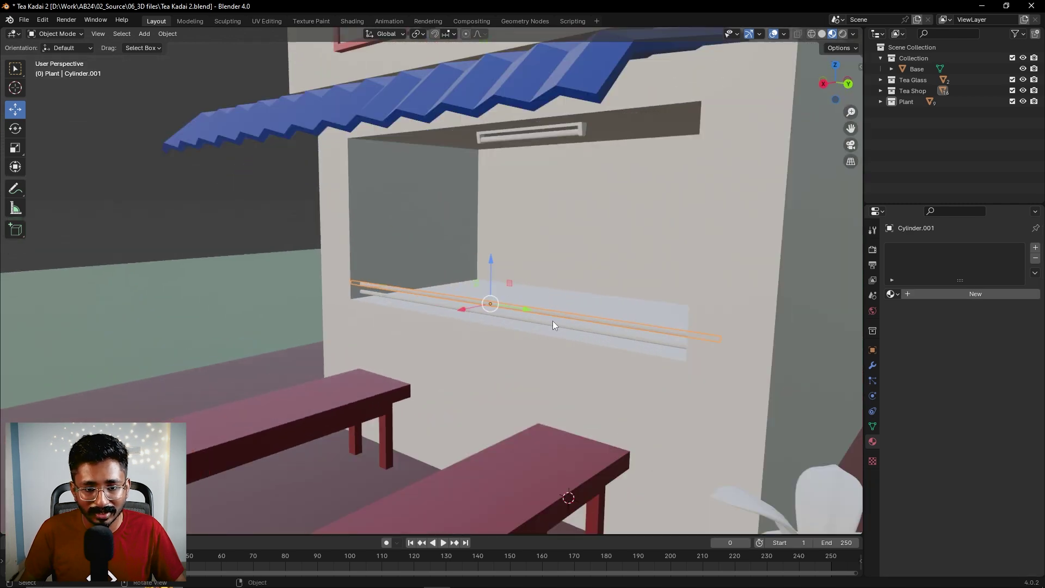
pyautogui.click(559, 324)
pyautogui.click(593, 322)
pyautogui.click(594, 321)
pyautogui.click(922, 296)
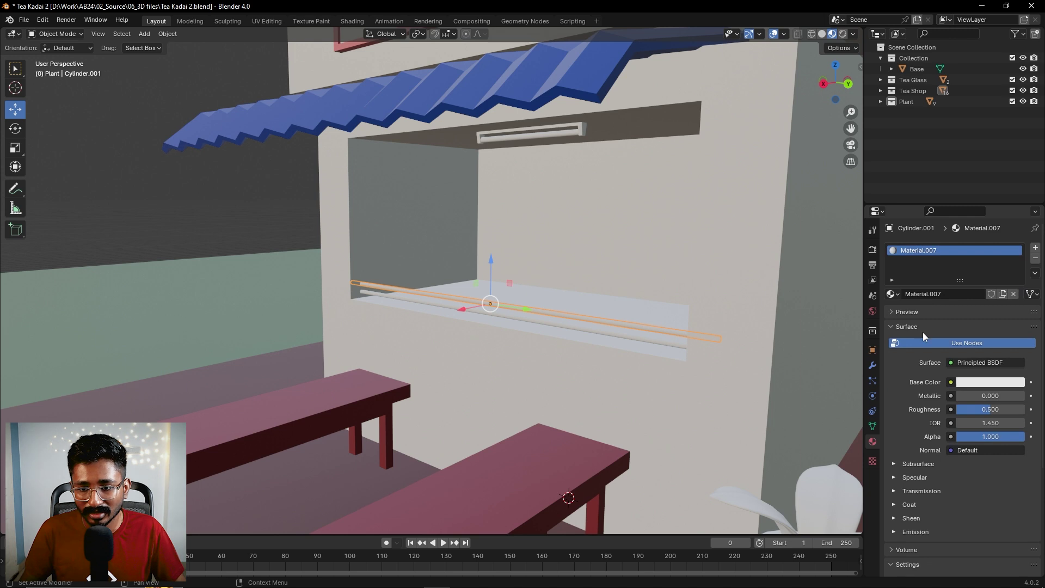
pyautogui.click(977, 363)
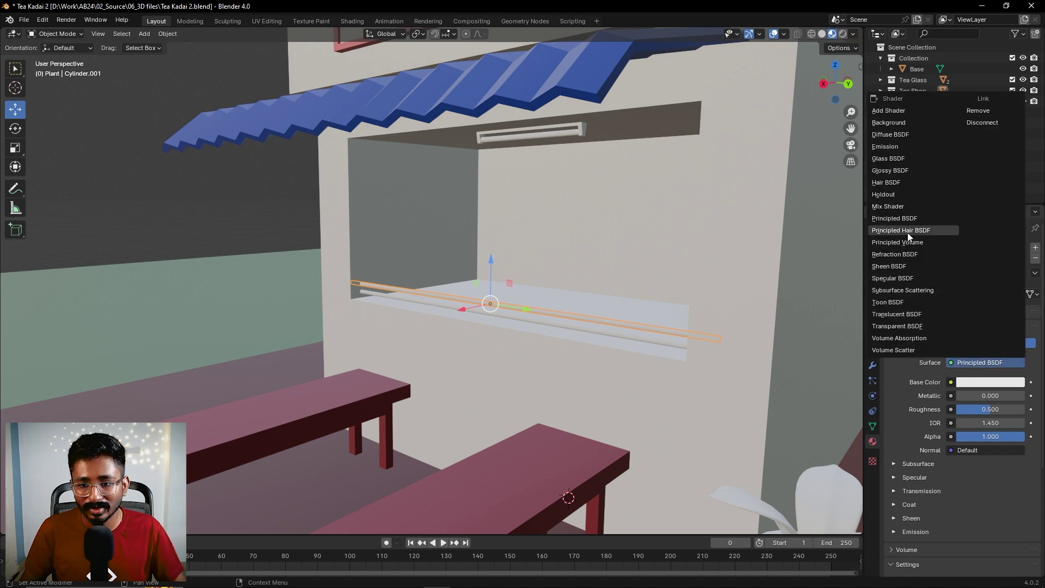
pyautogui.click(896, 169)
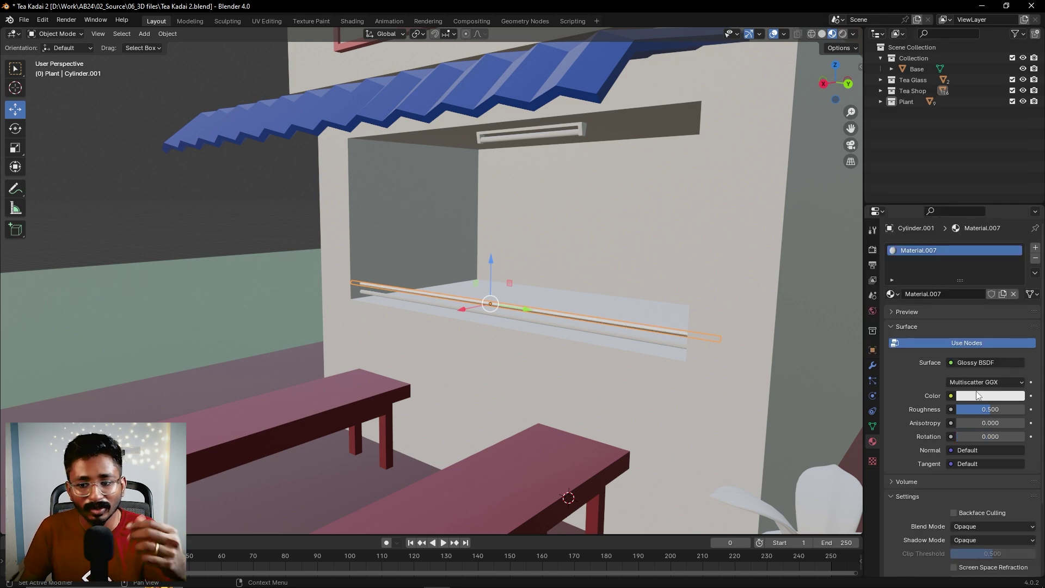
# Rename the upper rail's material as glossy
pyautogui.click(937, 294)
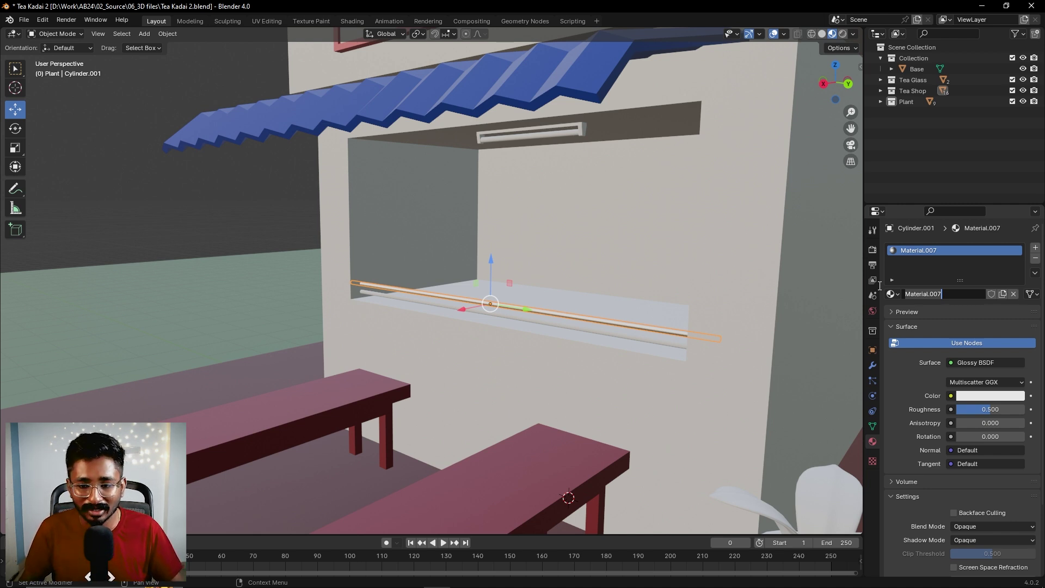
pyautogui.press('Home')
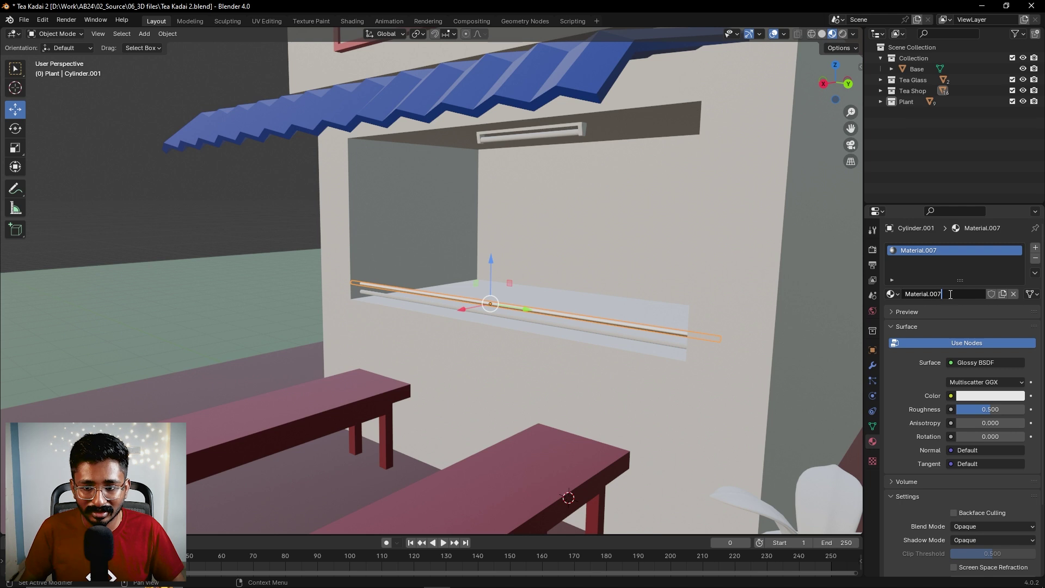
pyautogui.press('End')
pyautogui.hotkey('ctrl', 'a')
pyautogui.write('gl')
pyautogui.press('Return')
# Assign the existing glossy material to the lower counter rail and clear the selection
pyautogui.click(568, 328)
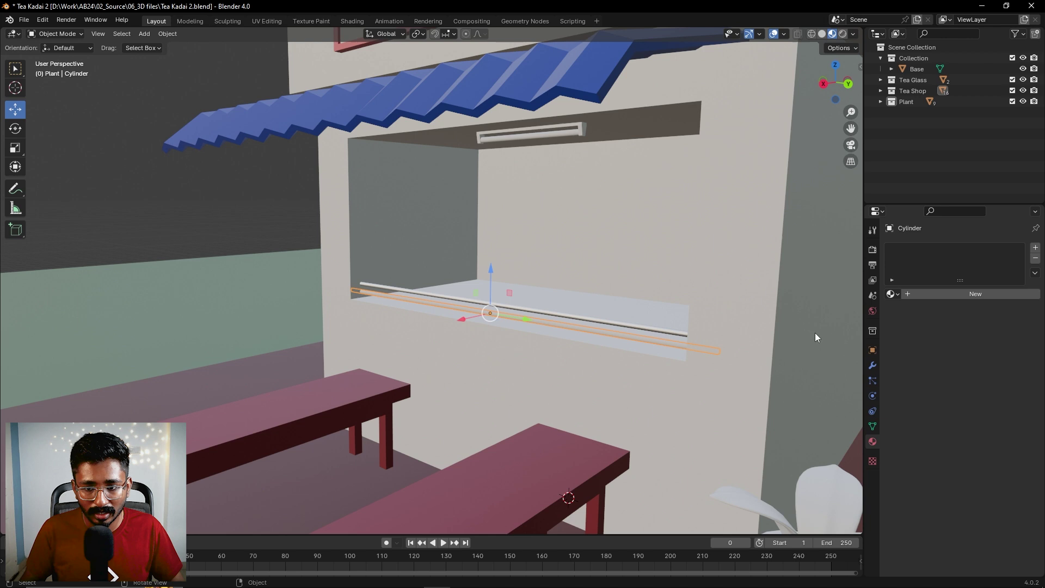
pyautogui.click(926, 292)
pyautogui.hotkey('ctrl', 'z')
pyautogui.click(892, 294)
pyautogui.click(896, 295)
pyautogui.click(897, 296)
pyautogui.click(913, 322)
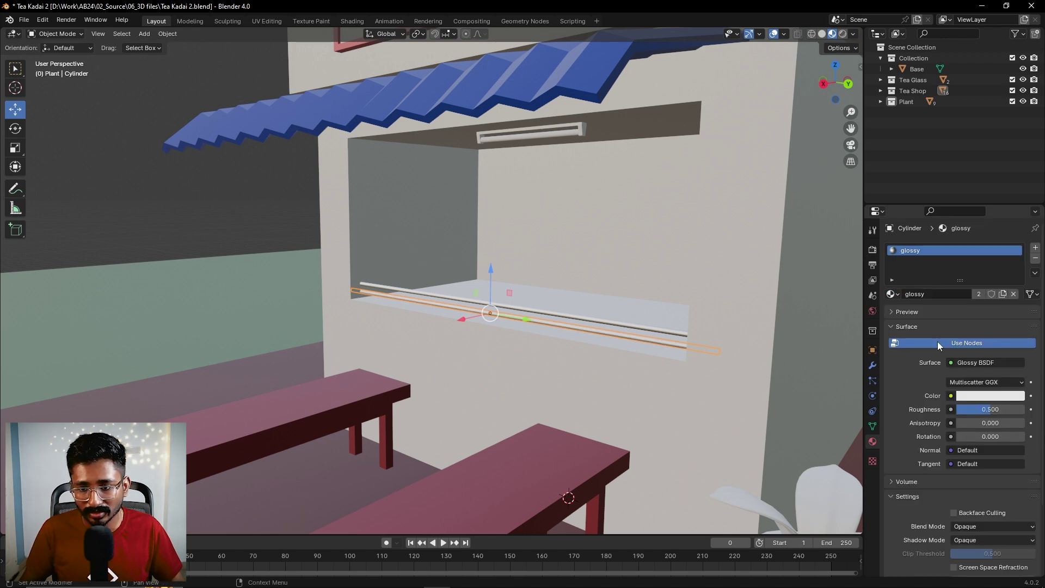
pyautogui.hotkey('alt', 'a')
# Give the flat panel inside the signboard frame a new material named White with a pure white base color
pyautogui.moveTo(713, 304)
pyautogui.mouseDown(button='middle')
pyautogui.moveTo(710, 322)
pyautogui.moveTo(697, 299)
pyautogui.mouseUp(button='middle')
pyautogui.scroll(-6, 691, 326)
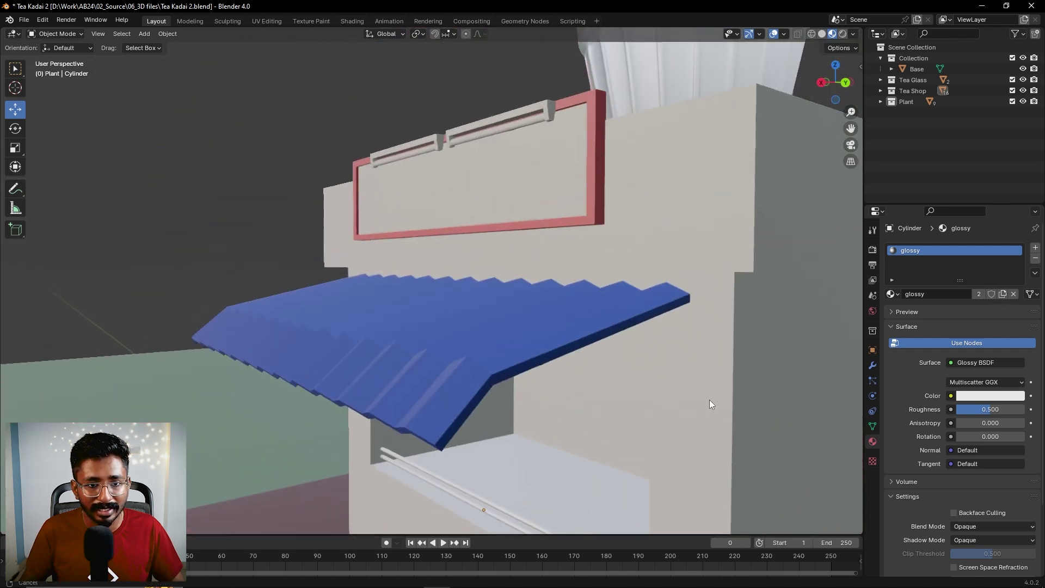
pyautogui.click(545, 182)
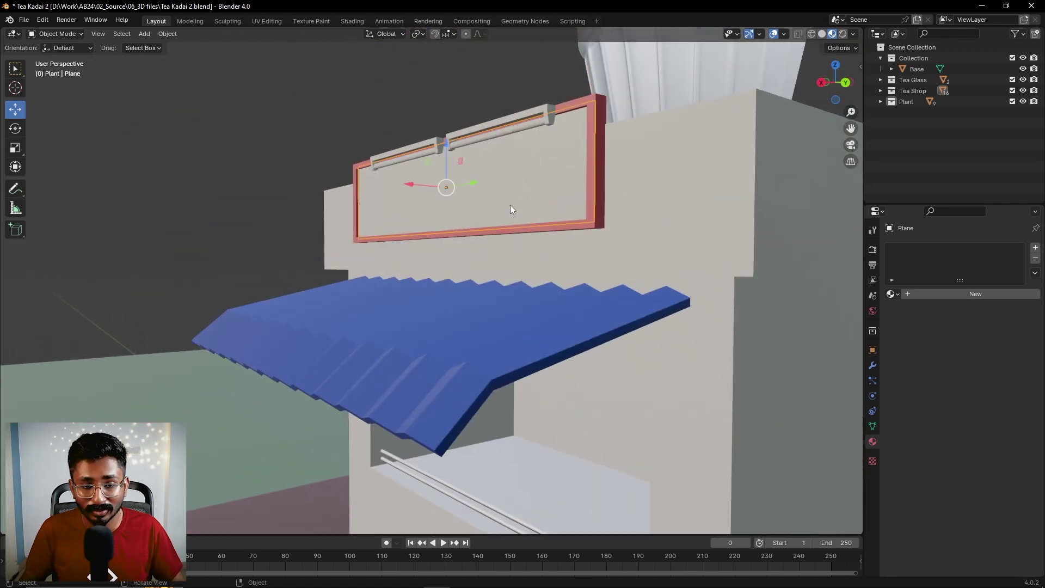
pyautogui.click(893, 294)
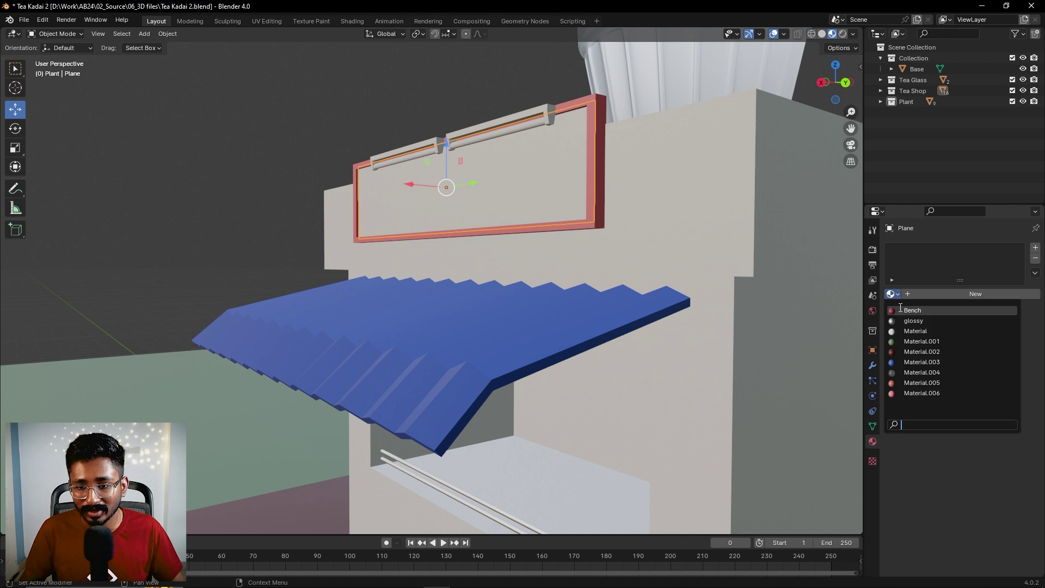
pyautogui.click(946, 296)
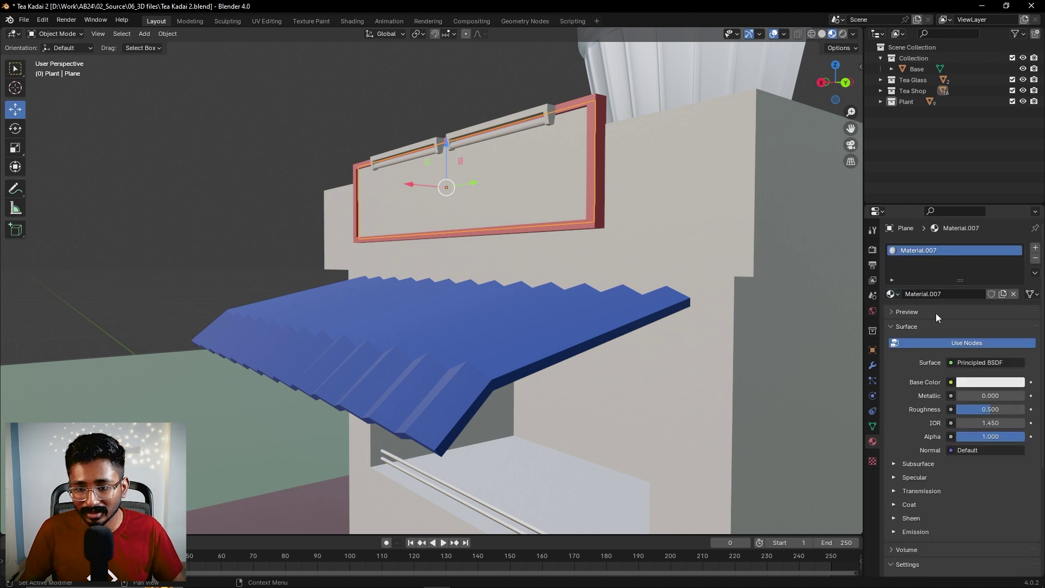
pyautogui.click(983, 383)
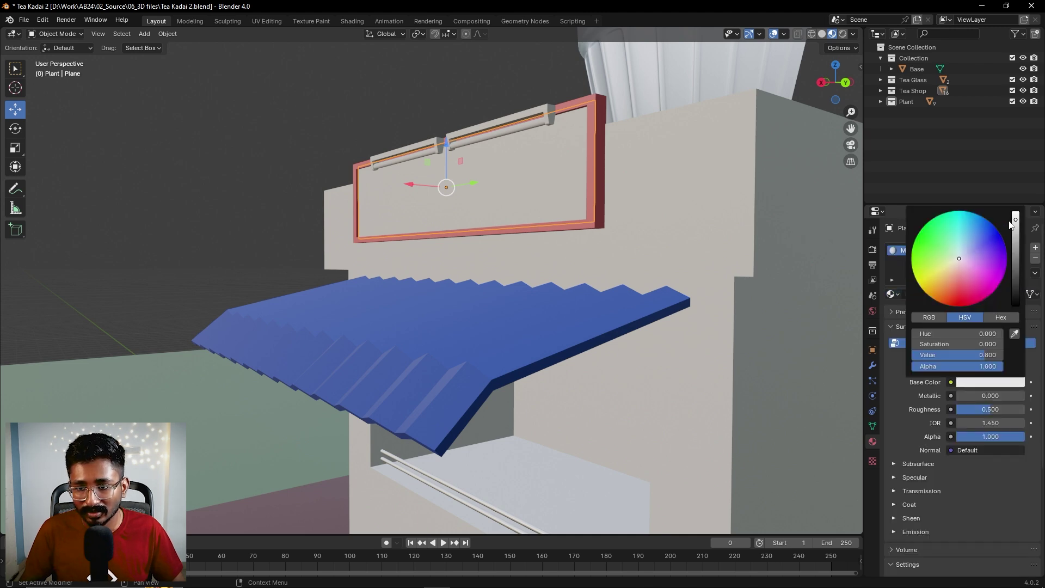
pyautogui.moveTo(1009, 225); pyautogui.dragTo(1014, 213)
pyautogui.click(312, 125)
# Assign the existing White material to both light holders above the signboard
pyautogui.moveTo(312, 125); pyautogui.dragTo(604, 206, button='middle')
pyautogui.click(598, 215)
pyautogui.scroll(3, 620, 206)
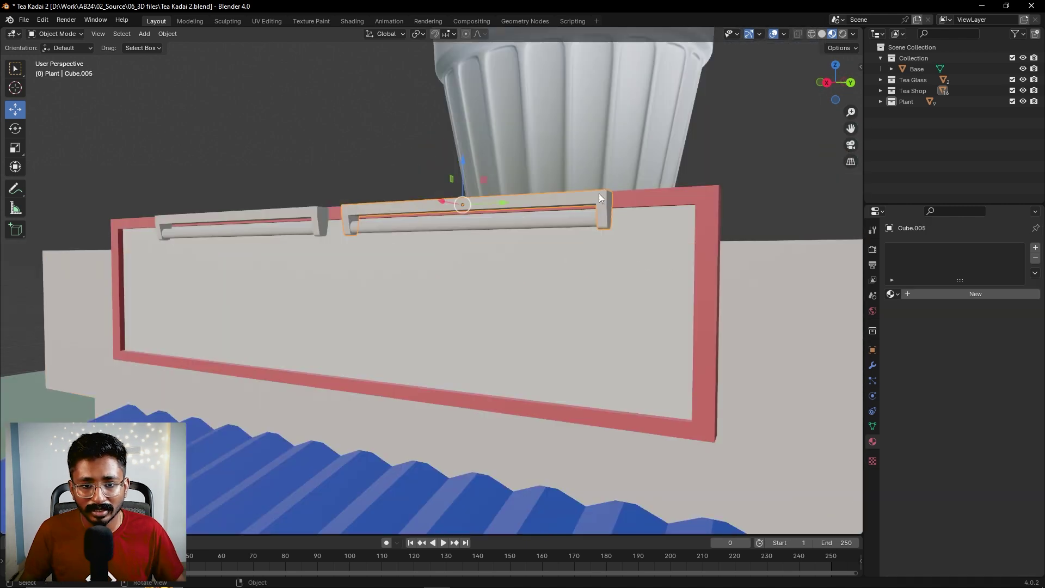
pyautogui.click(566, 299)
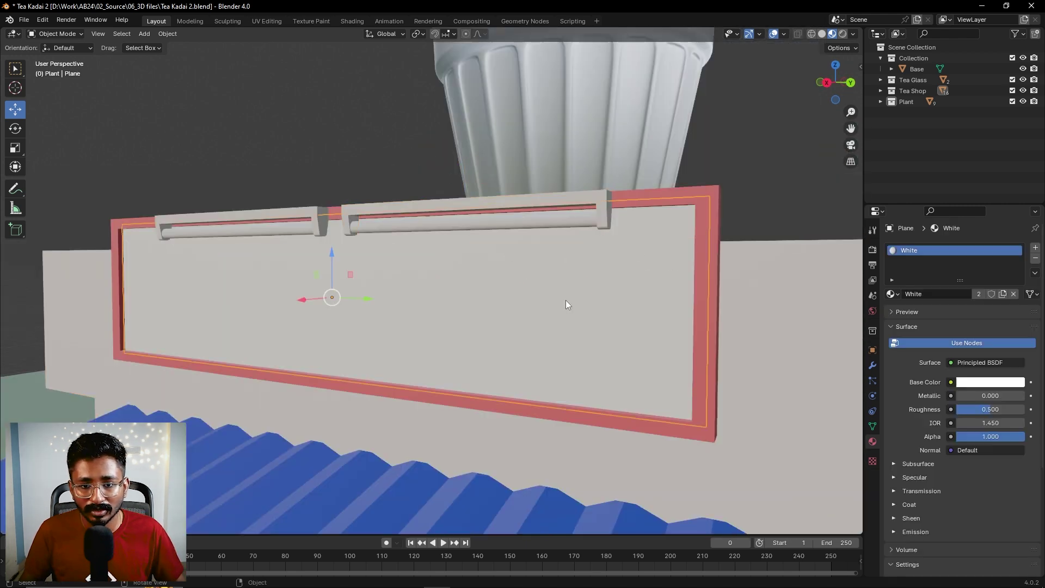
pyautogui.click(609, 203)
pyautogui.click(892, 294)
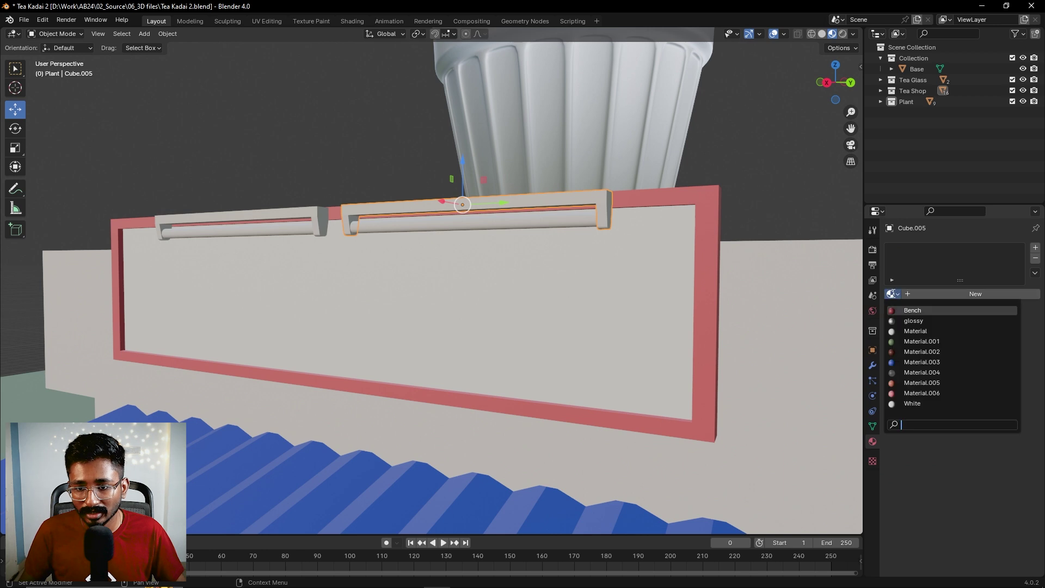
pyautogui.click(911, 403)
pyautogui.click(302, 214)
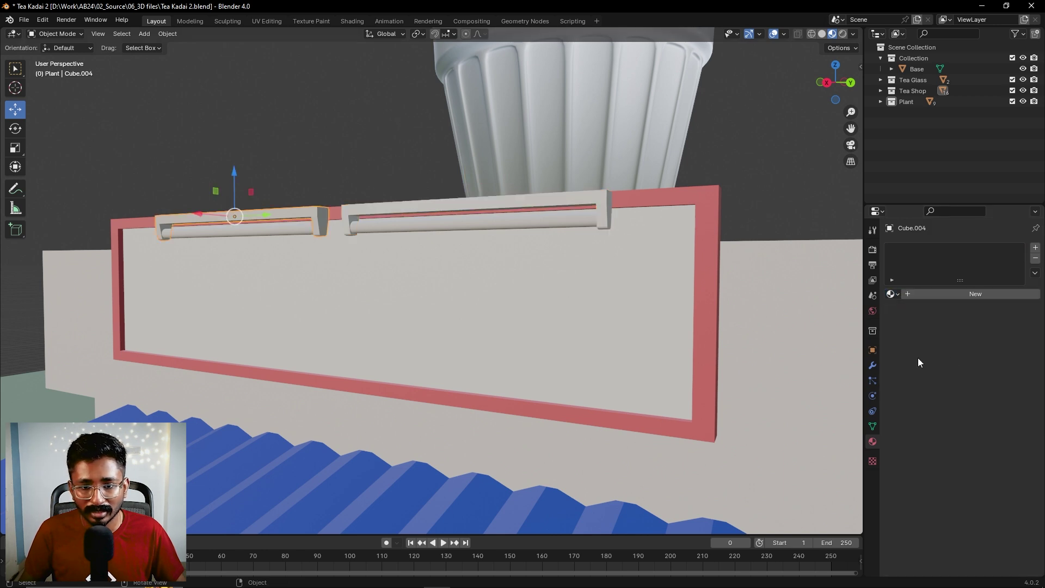
pyautogui.click(891, 294)
pyautogui.click(909, 403)
# Assign the existing White material to the light holders on the shop's ceiling and under the awning
pyautogui.moveTo(806, 392); pyautogui.dragTo(555, 262, button='middle')
pyautogui.click(549, 194)
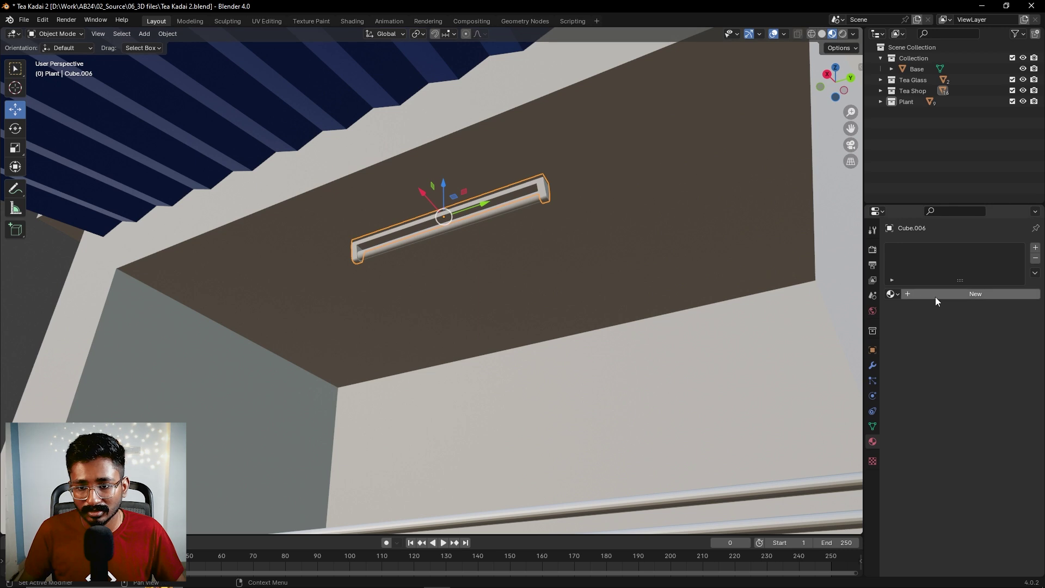
pyautogui.click(891, 294)
pyautogui.click(947, 408)
pyautogui.moveTo(700, 285); pyautogui.dragTo(273, 96, button='middle')
pyautogui.click(264, 67)
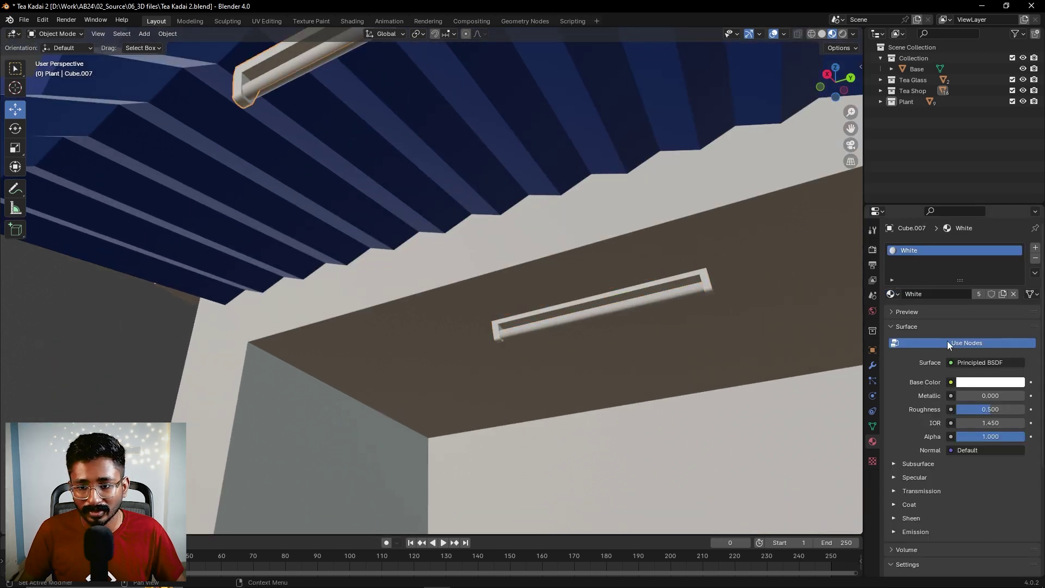
# Give the tube of the right-hand light above the signboard a new material with the Emission surface shader
pyautogui.moveTo(412, 292); pyautogui.dragTo(514, 244, button='middle')
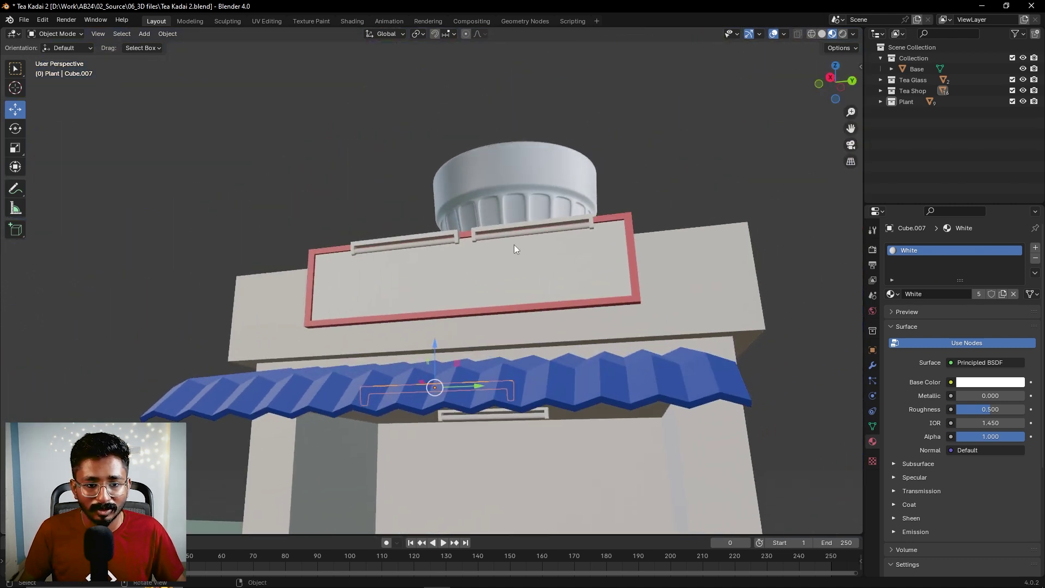
pyautogui.scroll(2, 524, 217)
pyautogui.click(524, 219)
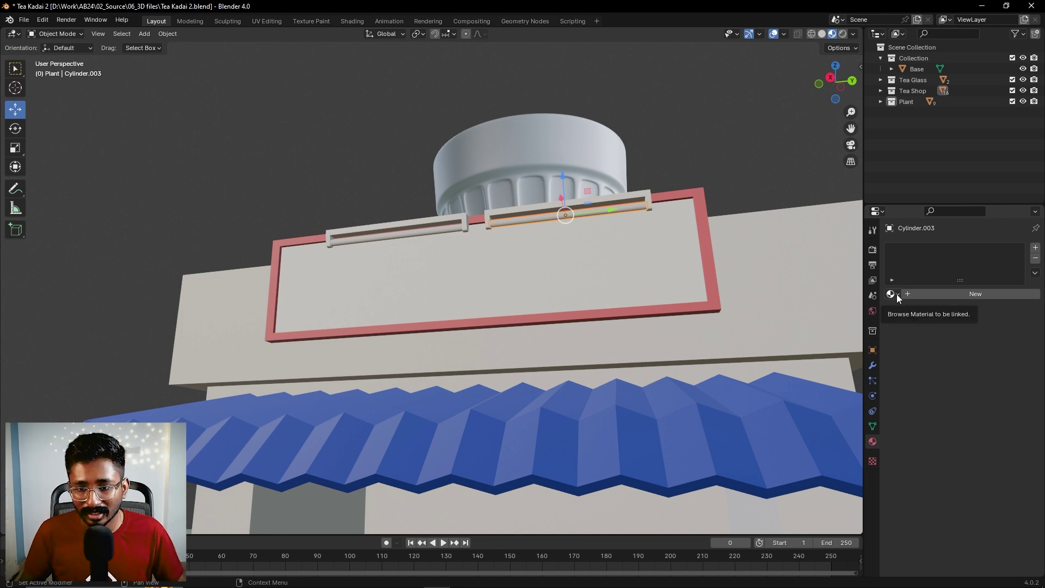
pyautogui.click(926, 294)
pyautogui.click(966, 364)
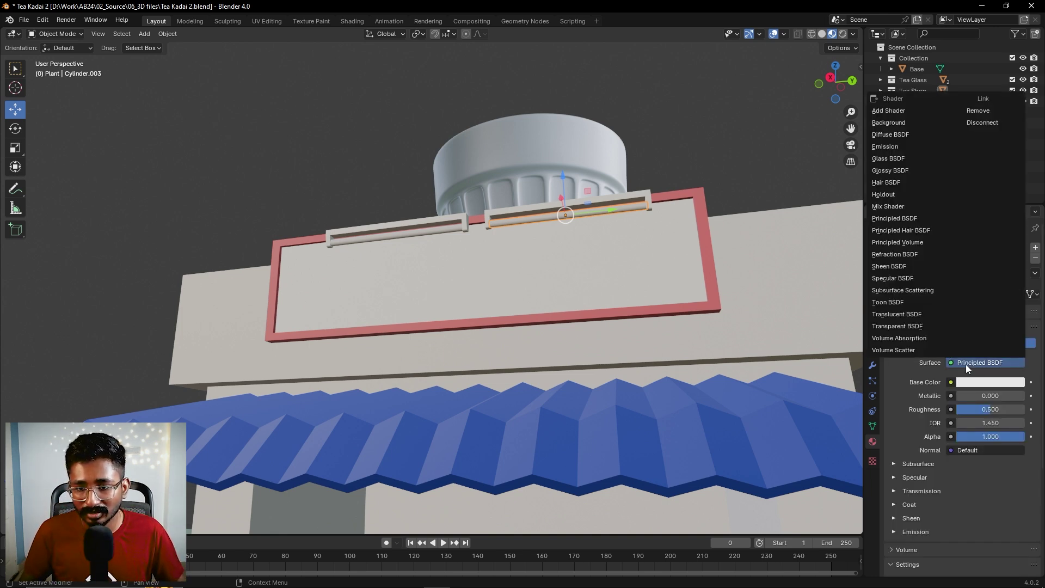
pyautogui.click(896, 152)
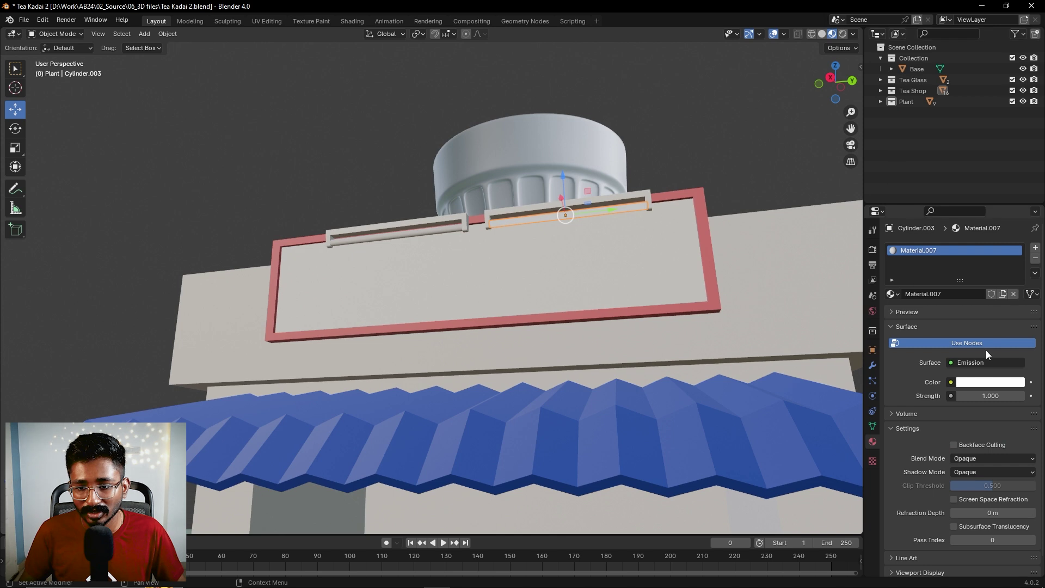
# Rename the emissive tube's material as Tubelight
pyautogui.click(941, 295)
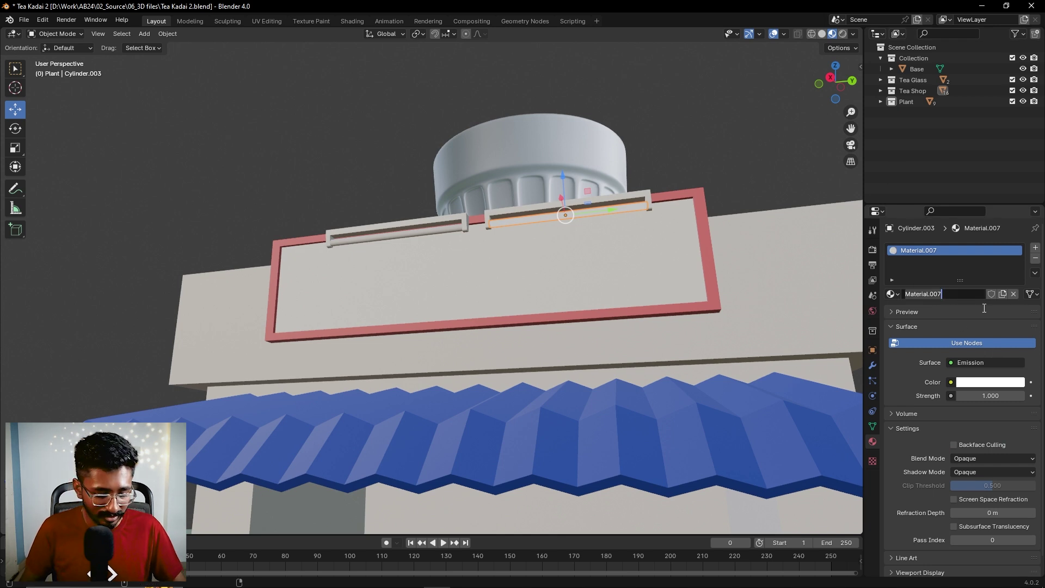
pyautogui.write('Tubelight')
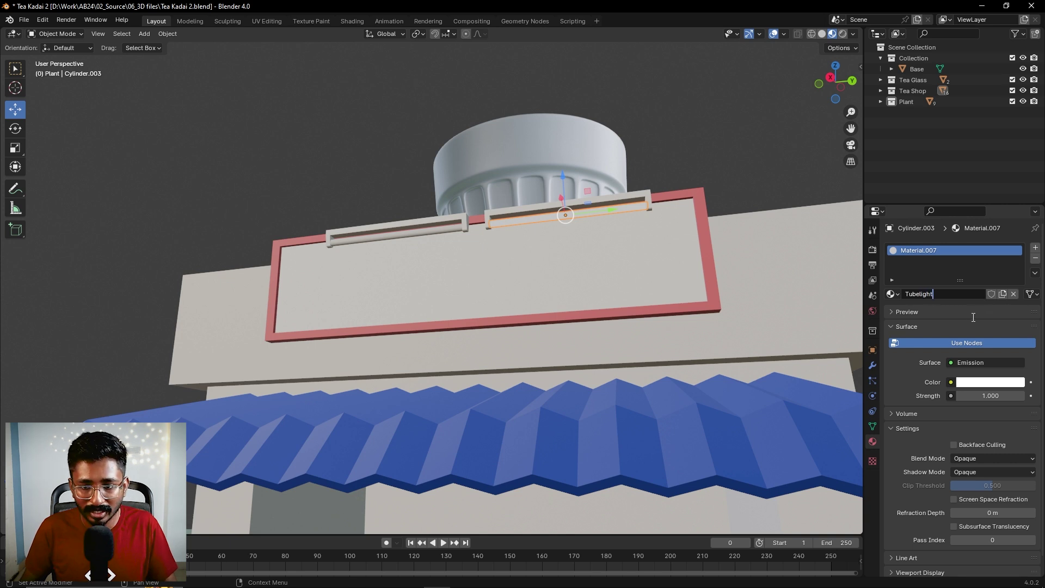
pyautogui.press('Return')
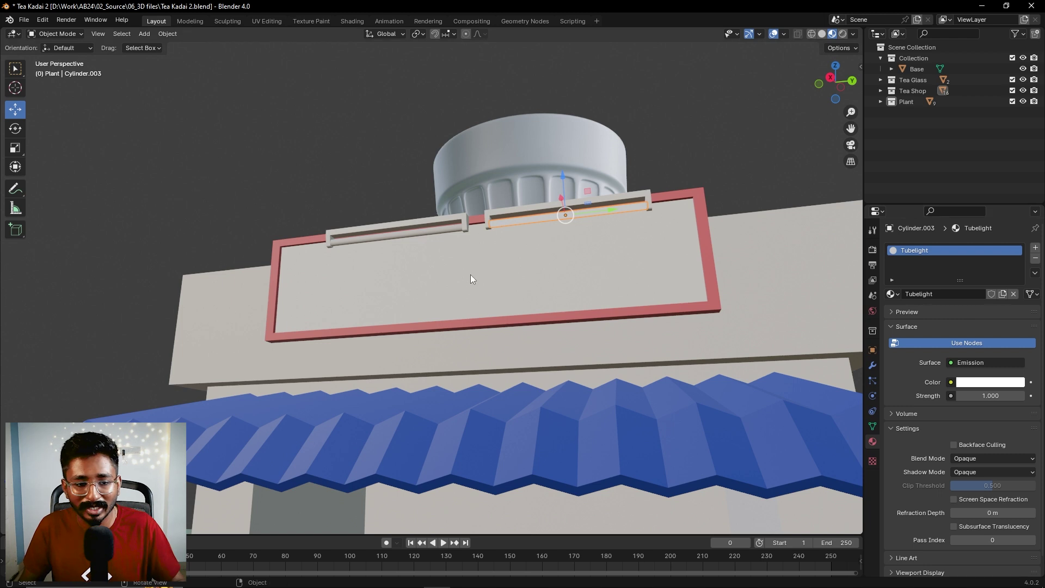
# Assign the existing Tubelight material to the tube of the left-hand light above the signboard
pyautogui.click(413, 235)
pyautogui.click(891, 294)
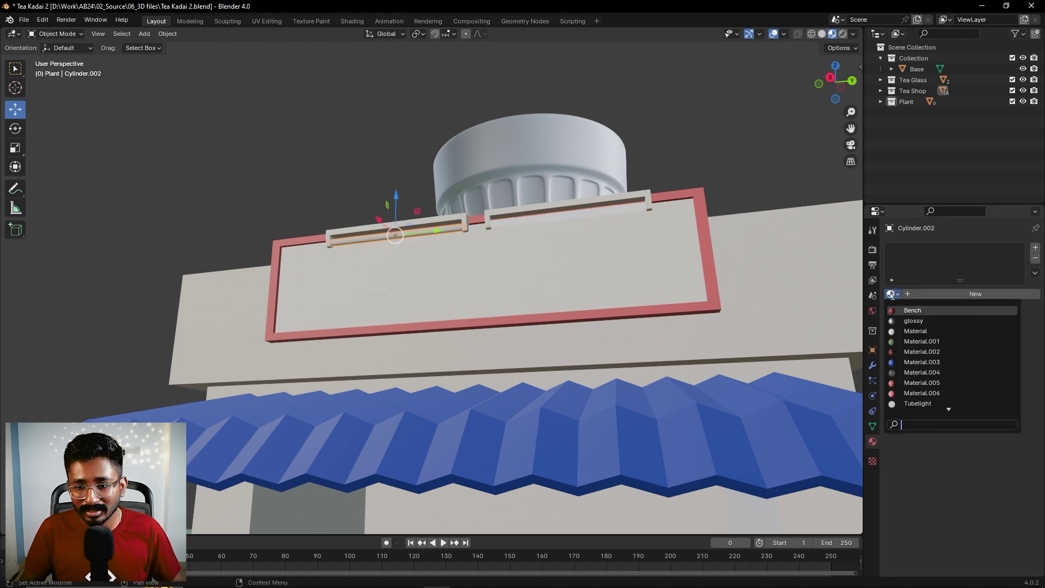
pyautogui.click(917, 403)
# Assign the existing Tubelight material to the tubes under the awning and on the shop's ceiling
pyautogui.moveTo(681, 381); pyautogui.dragTo(521, 229, button='middle')
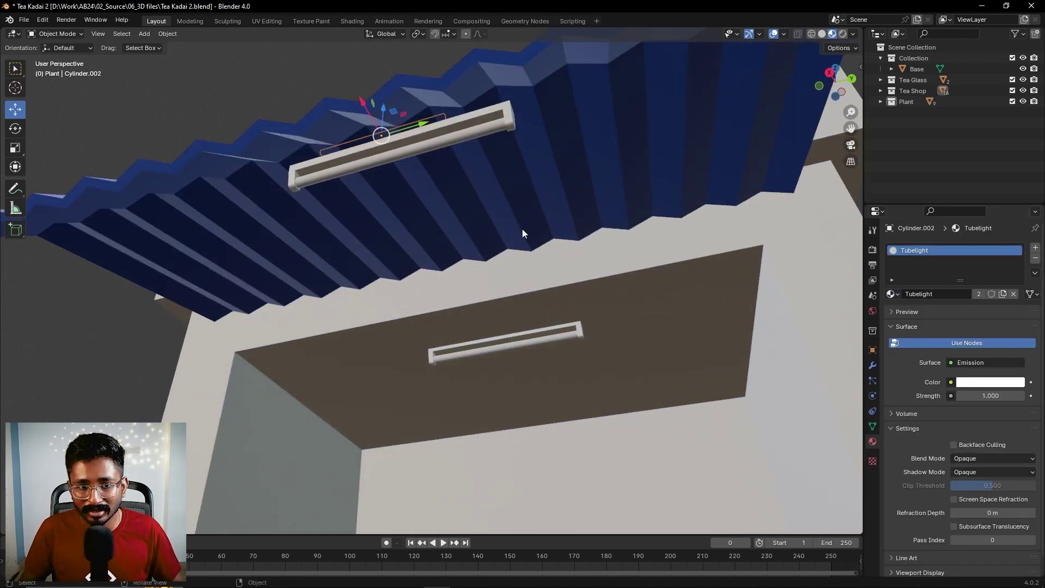
pyautogui.click(495, 135)
pyautogui.click(891, 295)
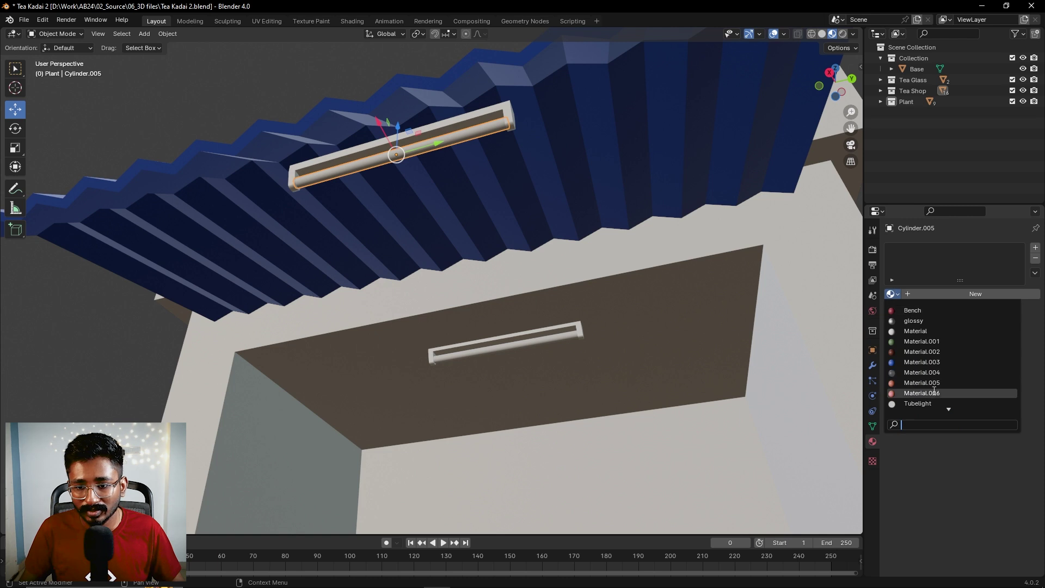
pyautogui.click(925, 403)
pyautogui.click(544, 342)
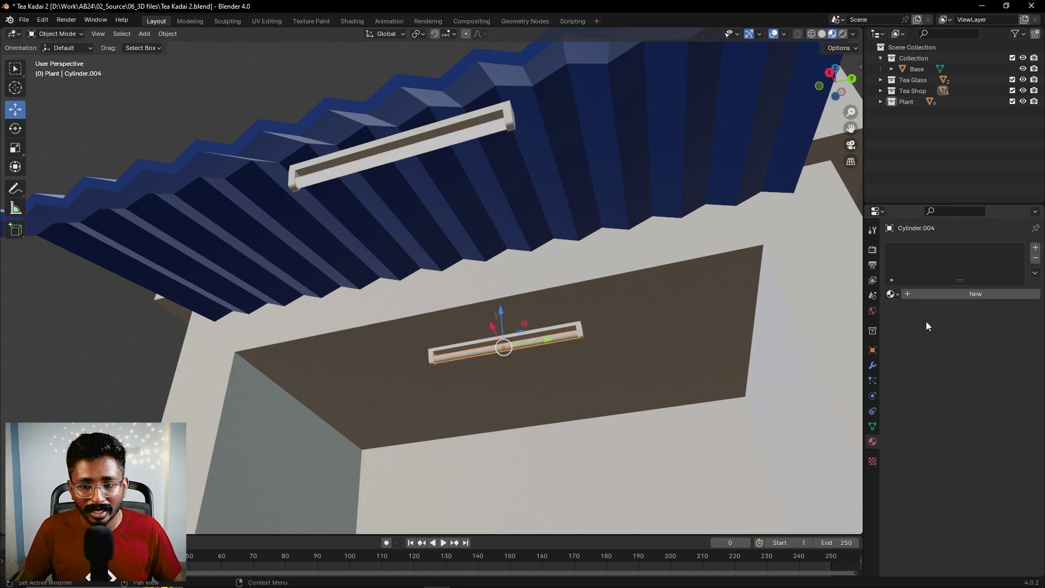
pyautogui.click(891, 295)
pyautogui.click(925, 405)
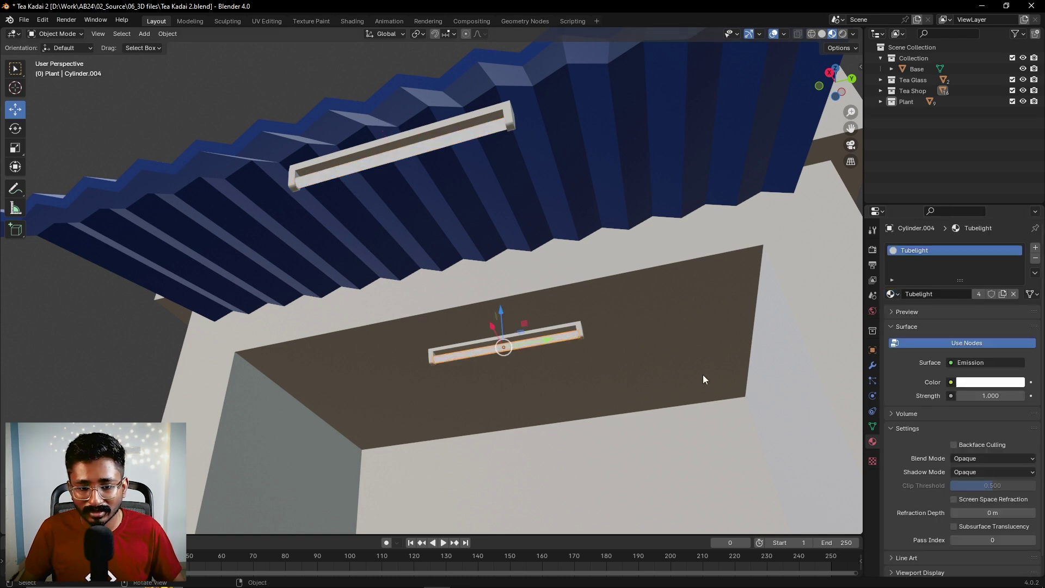
# Give the plant pot beside the benches a new material with a dark red base color, hue 0.997, saturation 0.859, value 0.124
pyautogui.scroll(-8, 584, 326)
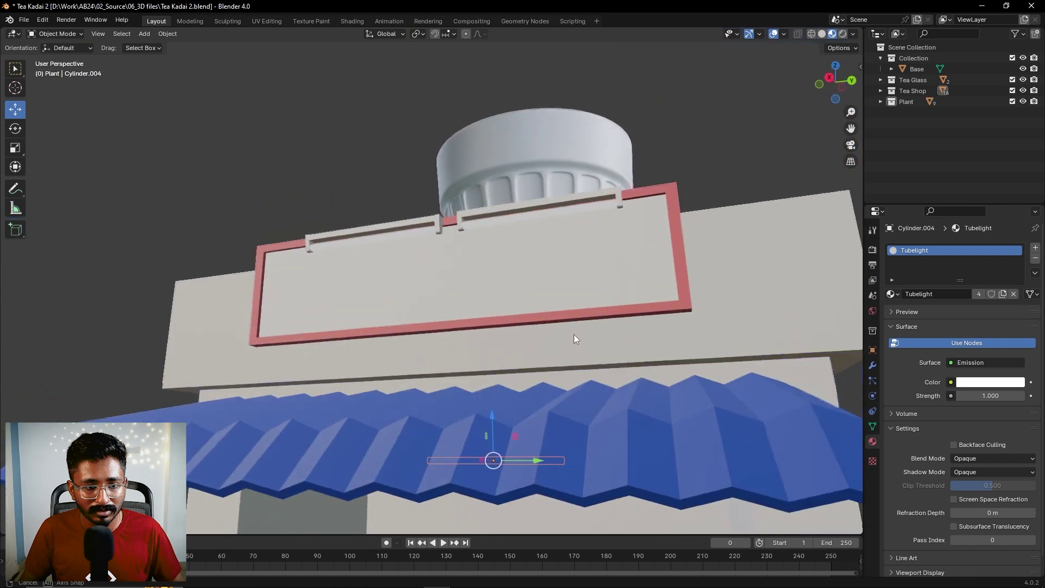
pyautogui.click(563, 338)
pyautogui.moveTo(563, 337)
pyautogui.mouseDown(button='middle')
pyautogui.moveTo(531, 293)
pyautogui.moveTo(492, 308)
pyautogui.moveTo(572, 327)
pyautogui.mouseUp(button='middle')
pyautogui.scroll(6, 574, 354)
pyautogui.moveTo(716, 367); pyautogui.dragTo(680, 293, button='middle')
pyautogui.scroll(1, 417, 367)
pyautogui.click(417, 368)
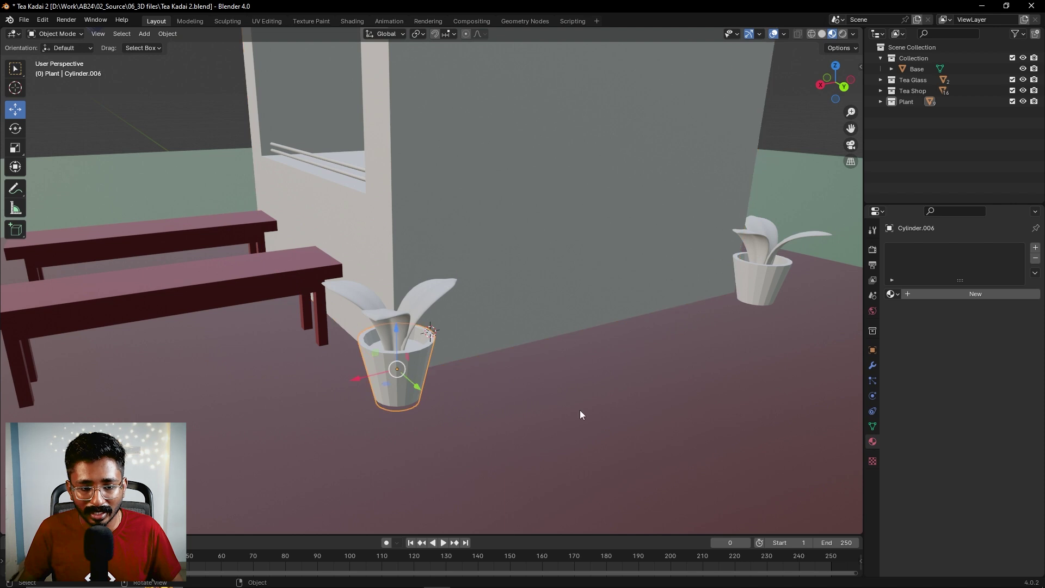
pyautogui.click(963, 295)
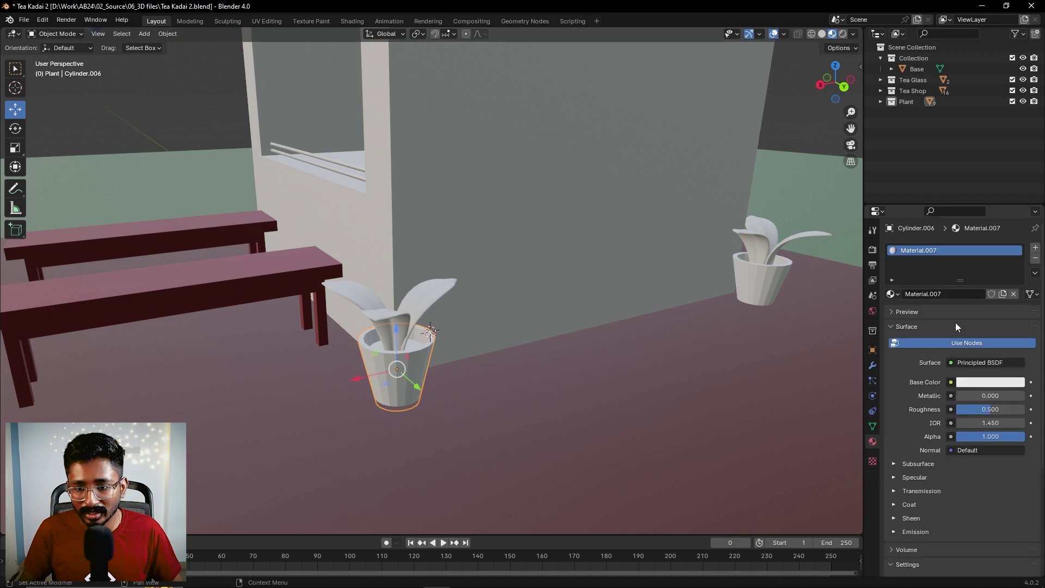
pyautogui.click(977, 383)
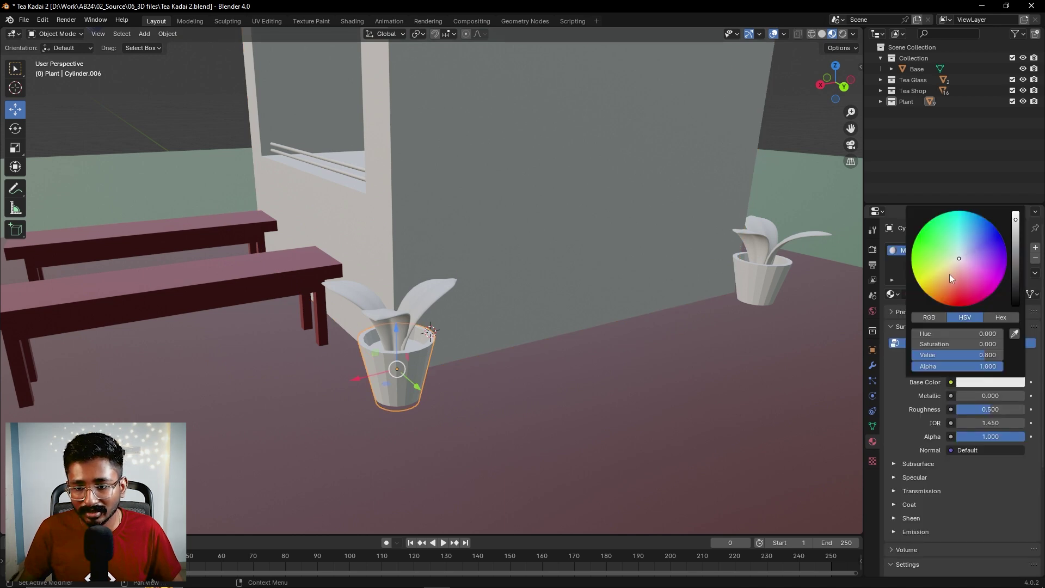
pyautogui.moveTo(950, 273); pyautogui.dragTo(962, 290)
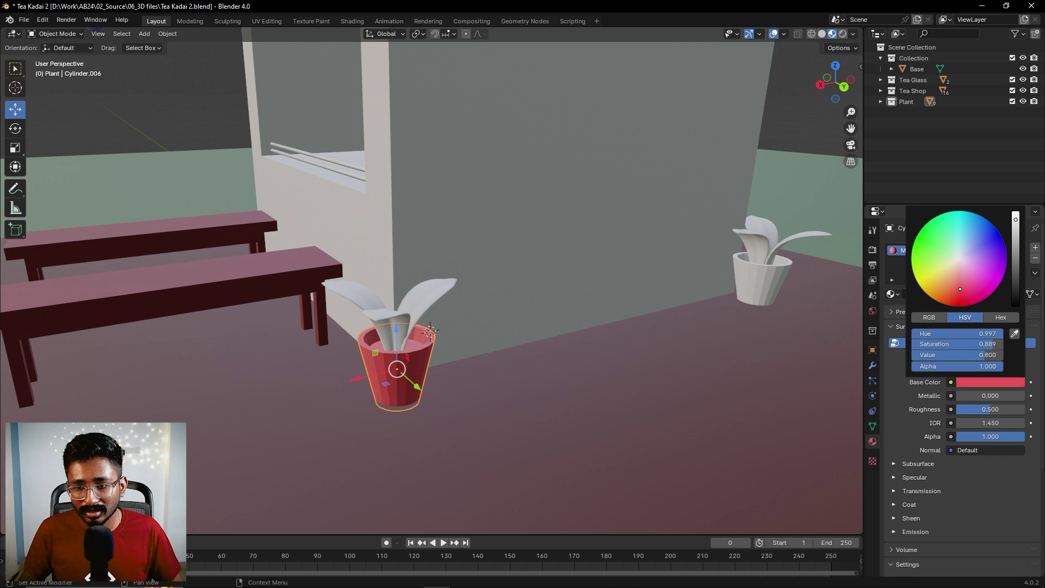
pyautogui.moveTo(1018, 267)
pyautogui.mouseDown()
pyautogui.moveTo(1016, 294)
pyautogui.moveTo(1015, 269)
pyautogui.mouseUp()
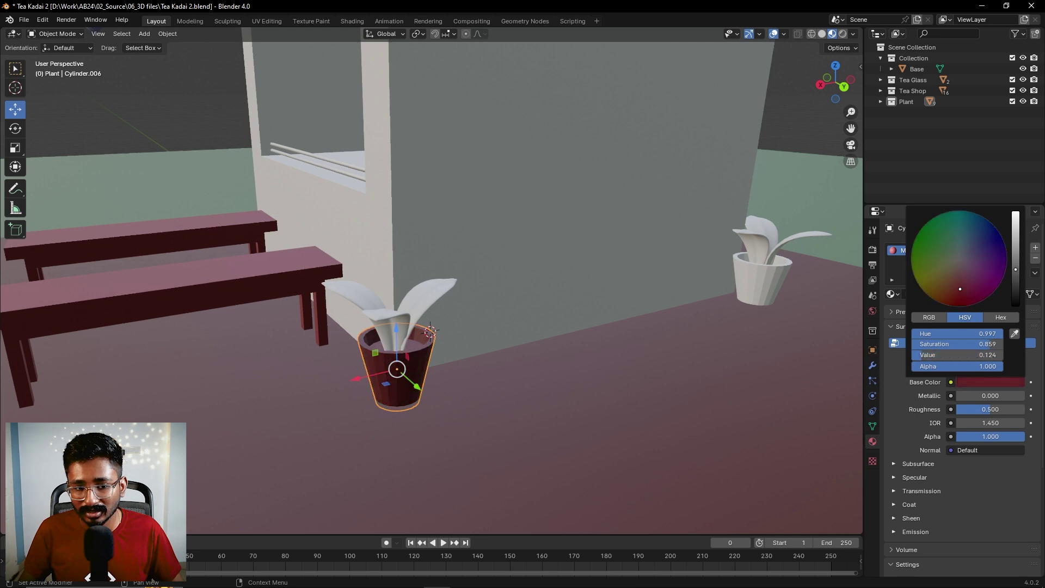
# Rename the pot's material as Plant Pot
pyautogui.click(925, 294)
pyautogui.write('Plant Pot')
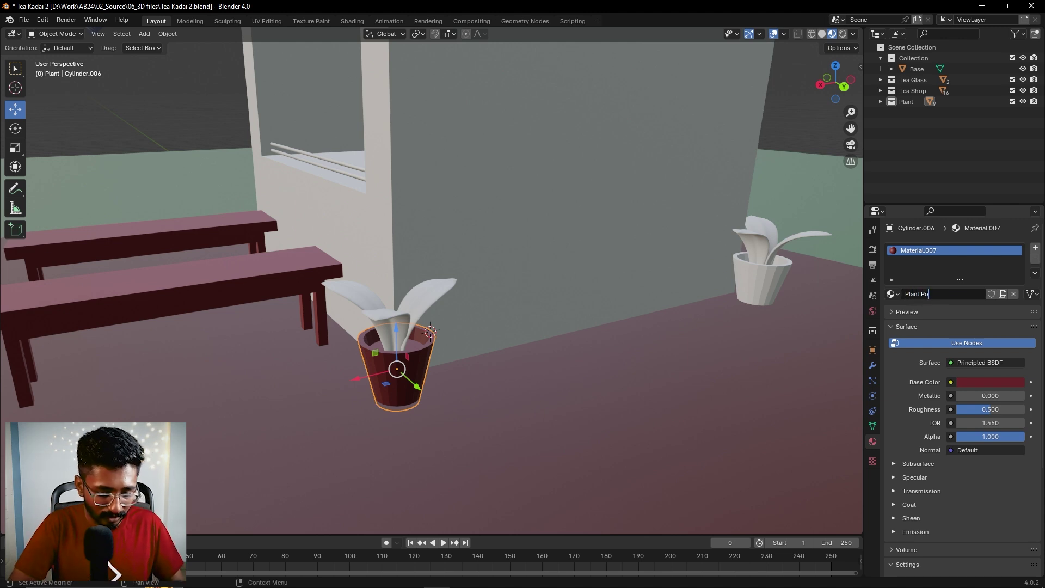
pyautogui.press('Return')
# Give one leaf of the plant in the red pot a new material with a medium green base color
pyautogui.click(442, 283)
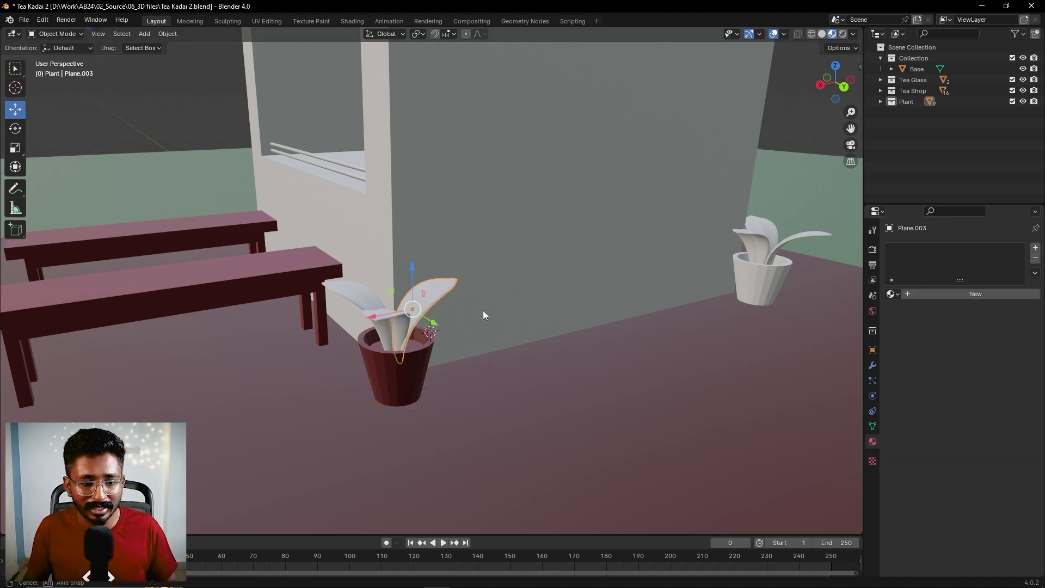
pyautogui.moveTo(482, 311); pyautogui.dragTo(470, 354, button='middle')
pyautogui.click(493, 366)
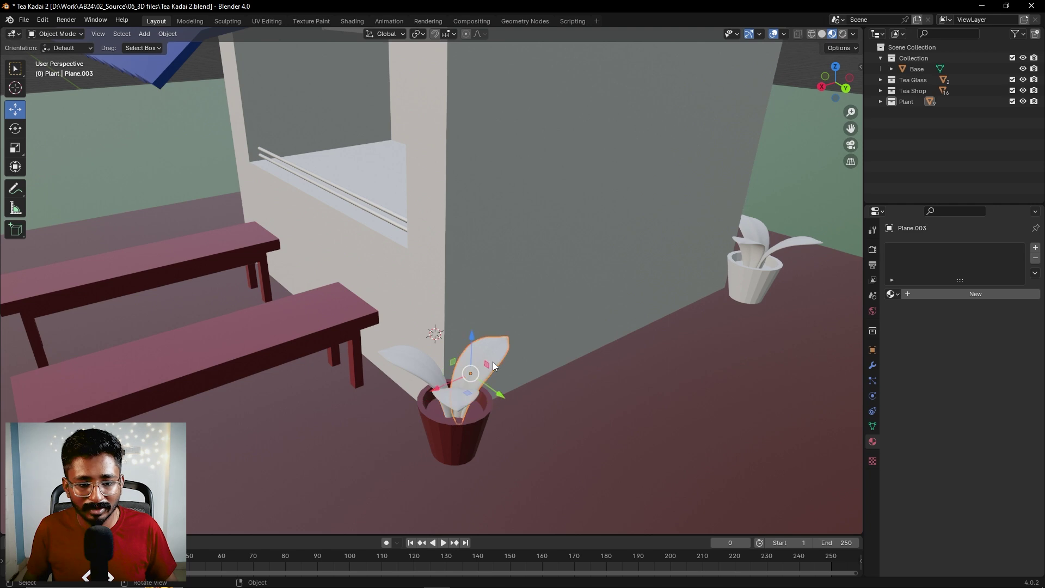
pyautogui.click(915, 295)
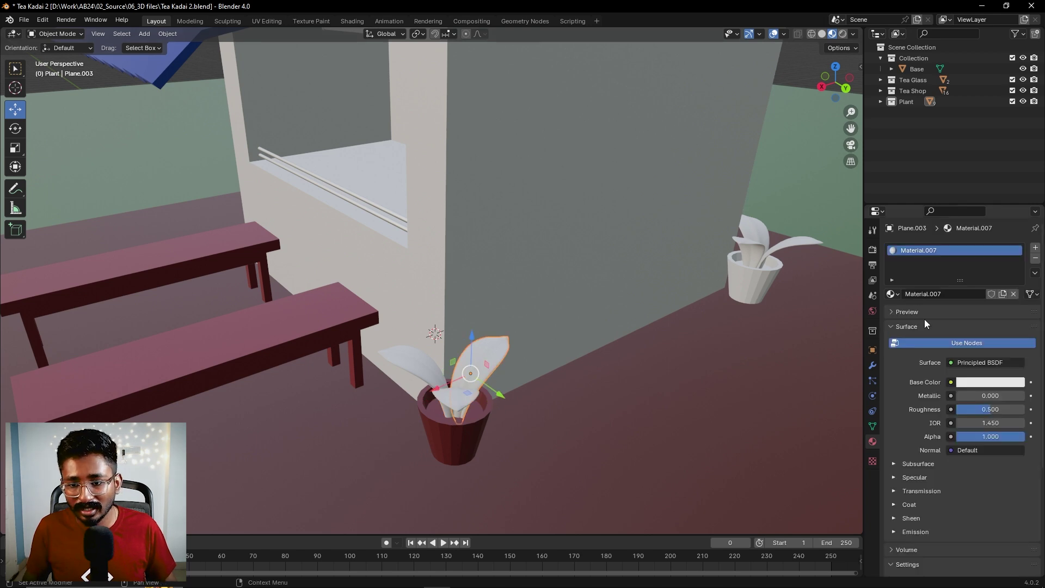
pyautogui.click(973, 383)
pyautogui.moveTo(958, 259); pyautogui.dragTo(933, 245)
pyautogui.moveTo(1019, 242); pyautogui.dragTo(1016, 262)
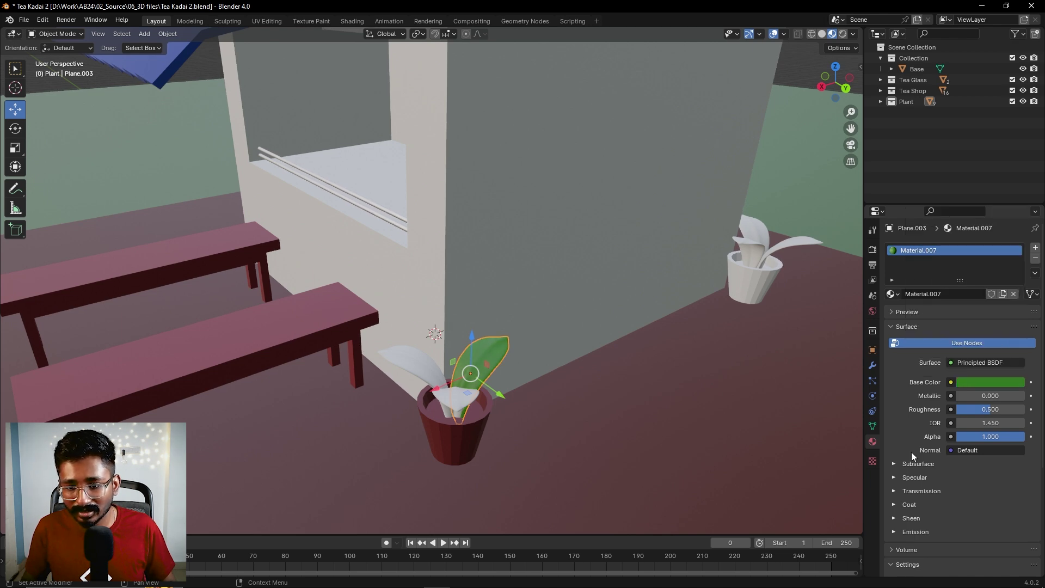
# Expand the preview of the leaf's material, try a different Metallic value and undo that change
pyautogui.scroll(-1, 900, 434)
pyautogui.scroll(1, 900, 434)
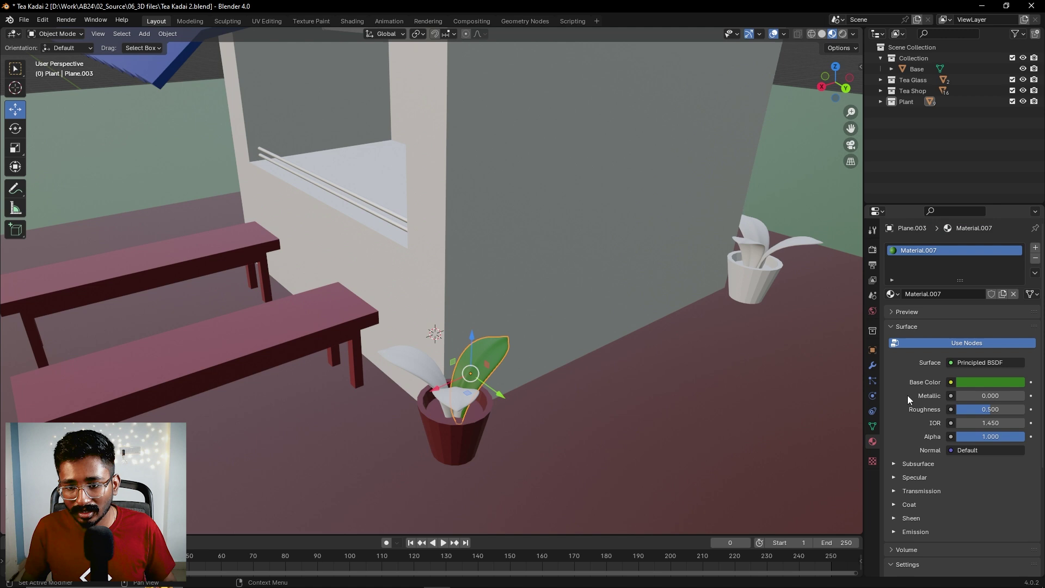
pyautogui.click(893, 309)
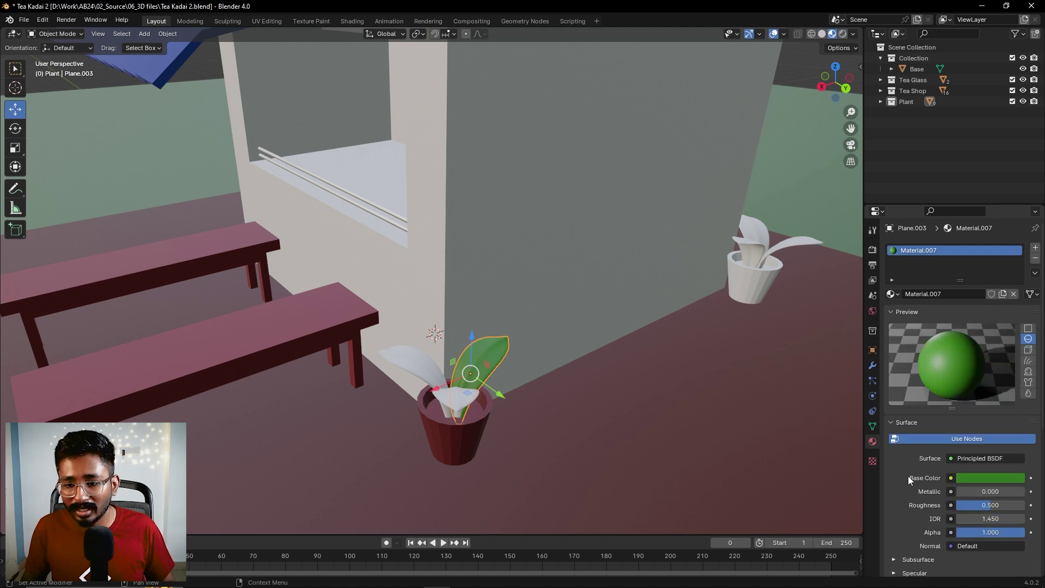
pyautogui.scroll(-2, 907, 476)
pyautogui.moveTo(988, 447); pyautogui.dragTo(1018, 476)
pyautogui.hotkey('ctrl', 'z')
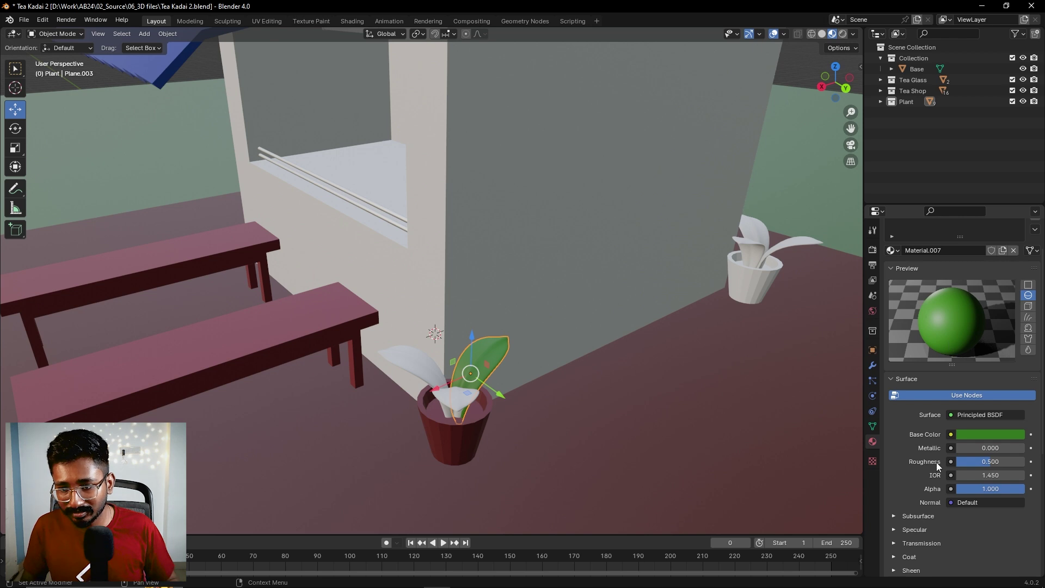
# Set the specular IOR Level of the leaf's material to 0.728
pyautogui.scroll(-3, 937, 466)
pyautogui.click(894, 464)
pyautogui.moveTo(958, 500); pyautogui.dragTo(1008, 499)
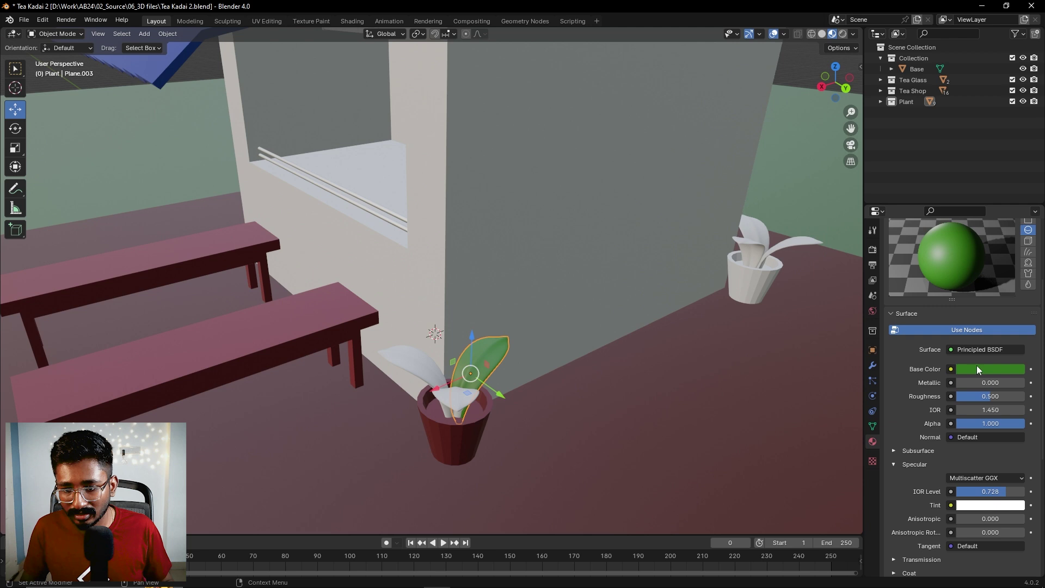
# Set the roughness of the leaf's green material to 0.571
pyautogui.moveTo(990, 401); pyautogui.dragTo(1002, 400)
pyautogui.doubleClick(1000, 396)
pyautogui.press('Escape')
pyautogui.moveTo(996, 402); pyautogui.dragTo(998, 401)
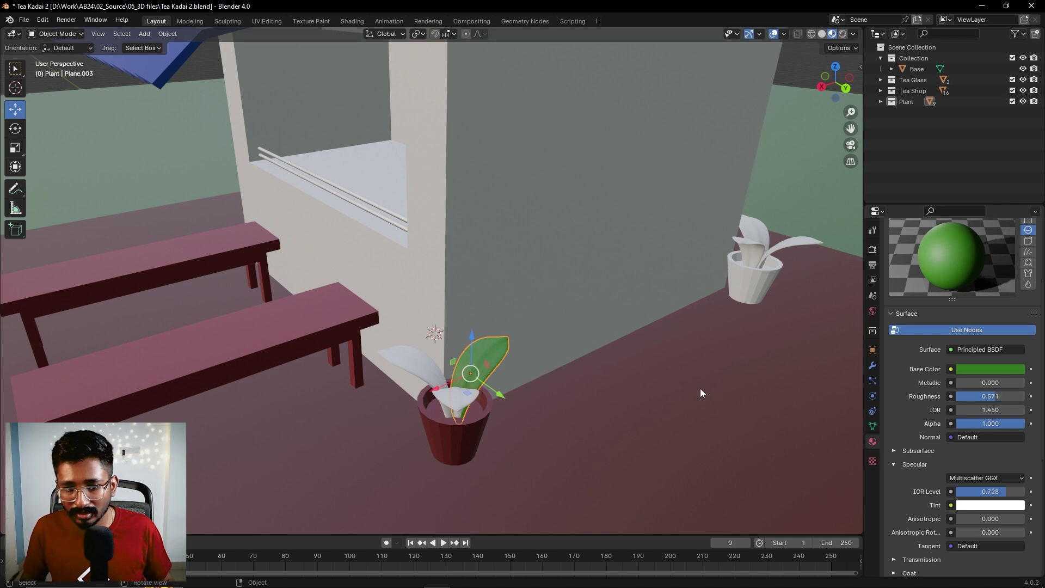
pyautogui.moveTo(516, 386); pyautogui.dragTo(550, 403, button='middle')
pyautogui.scroll(5, 913, 355)
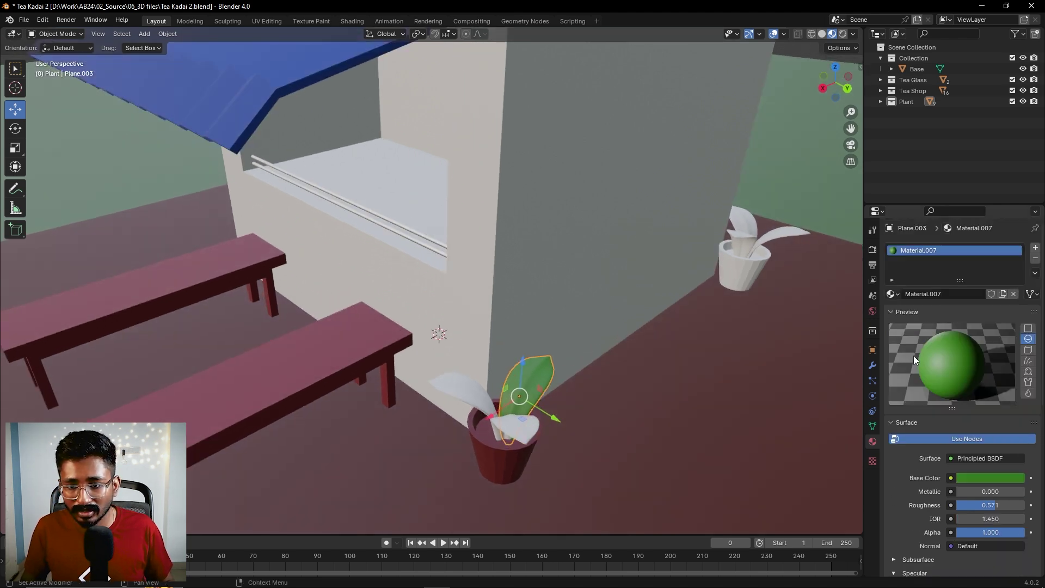
# Rename the green leaf's material as Plant
pyautogui.hotkey('ctrl', 'a')
pyautogui.write('Plant')
pyautogui.press('Return')
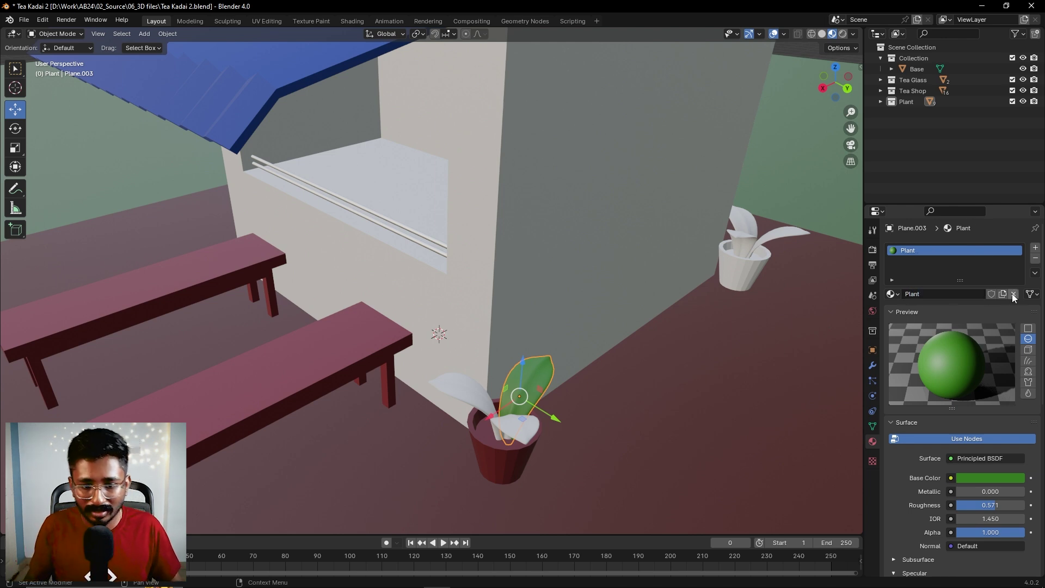
# Apply the existing Plant material to the other two leaves in the red pot
pyautogui.click(512, 426)
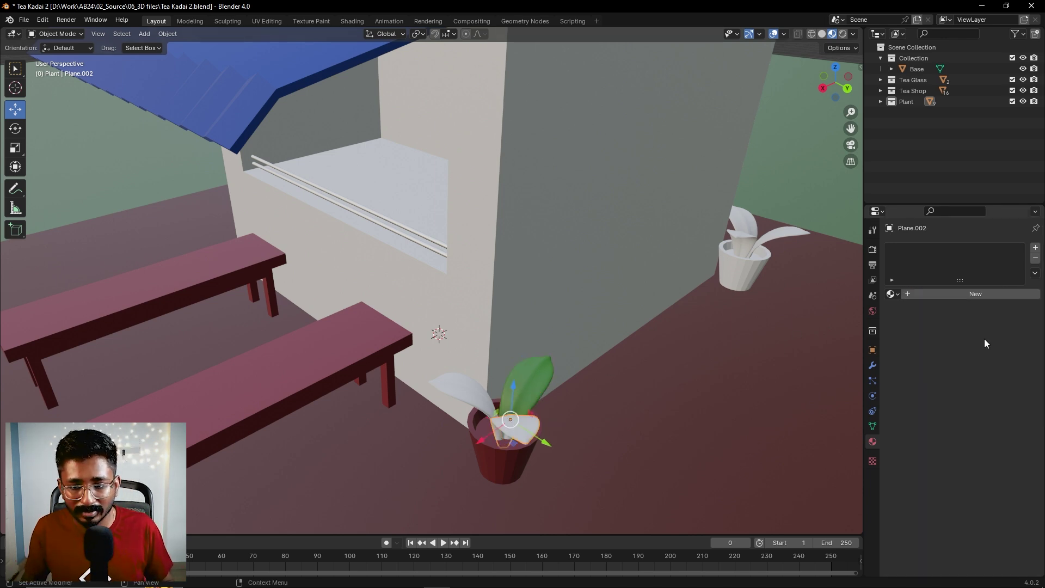
pyautogui.click(892, 294)
pyautogui.click(911, 403)
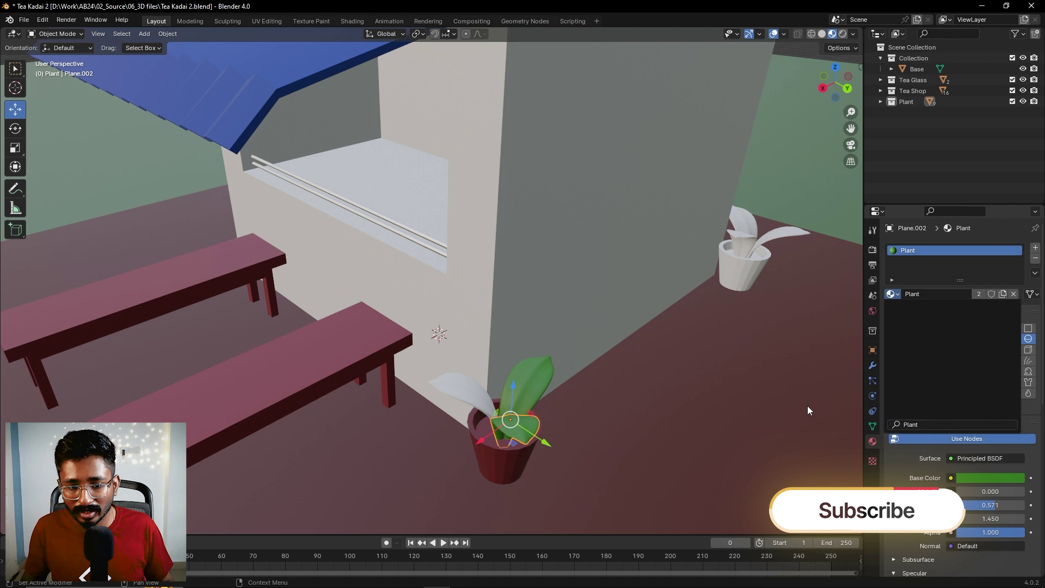
pyautogui.click(452, 380)
pyautogui.click(893, 294)
pyautogui.click(912, 404)
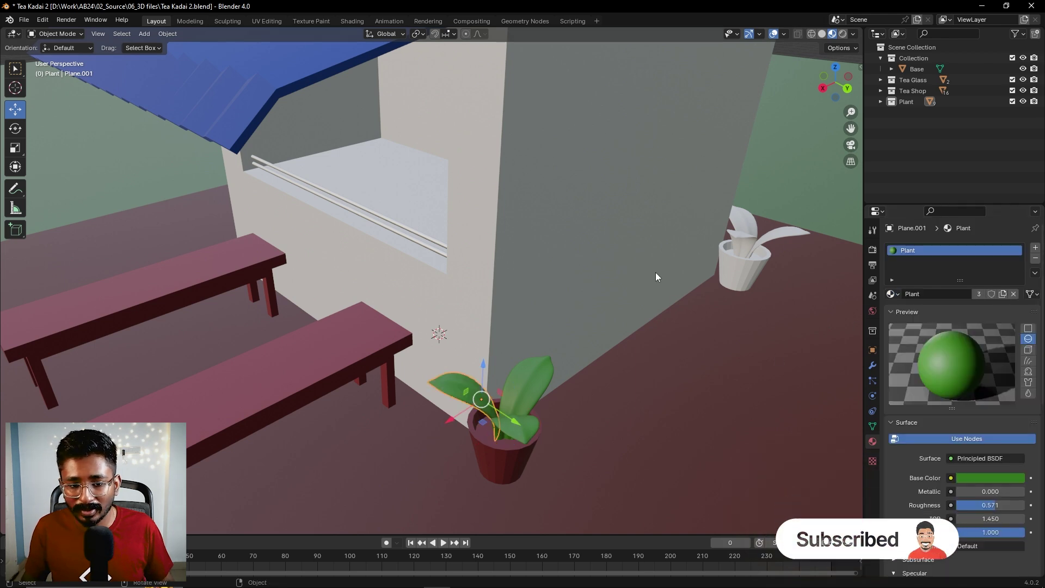
# Apply the Plant material to all three leaves of the potted plant at the back corner of the shop
pyautogui.click(744, 235)
pyautogui.click(893, 294)
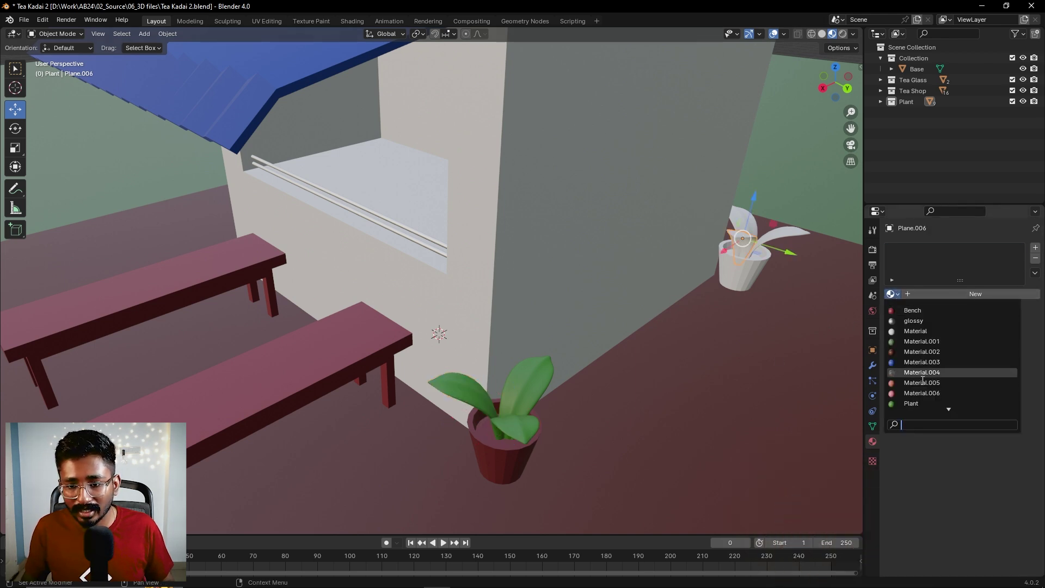
pyautogui.click(914, 402)
pyautogui.click(798, 241)
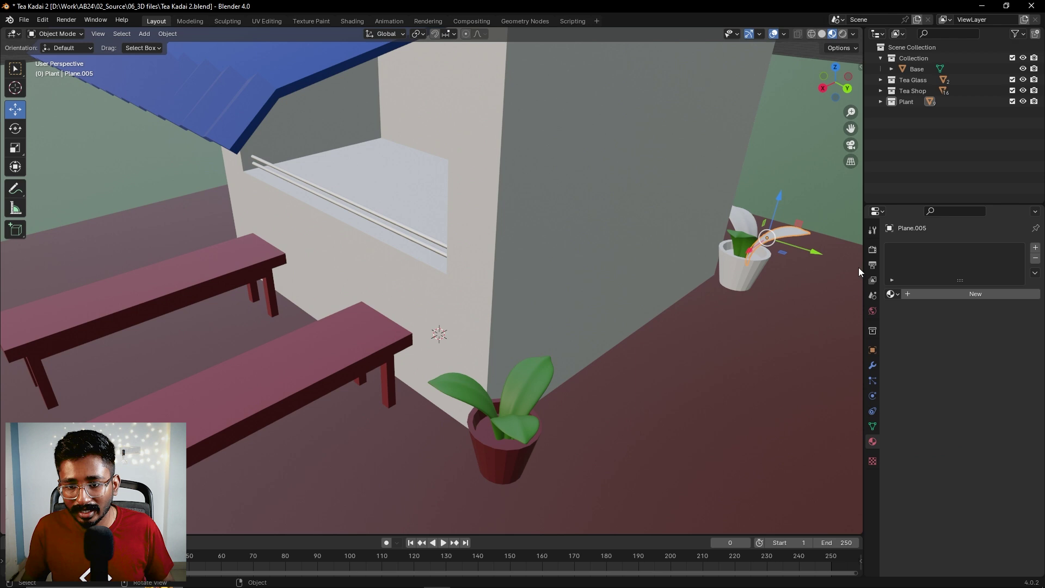
pyautogui.click(893, 294)
pyautogui.click(915, 401)
pyautogui.click(753, 220)
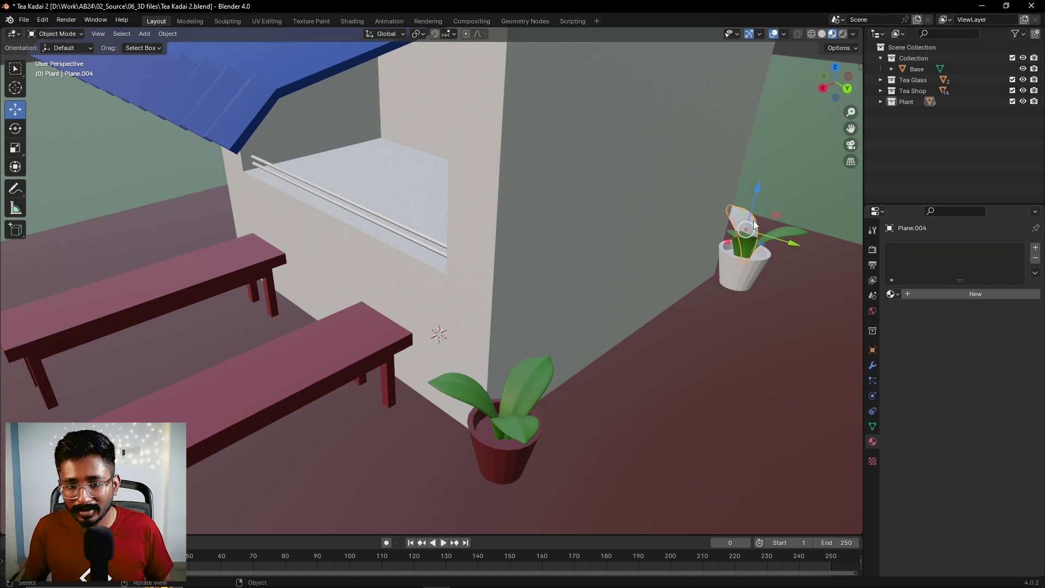
pyautogui.click(893, 294)
pyautogui.click(925, 405)
# Apply the existing reddish-brown Material.002 to the white pot at the back corner of the shop
pyautogui.click(752, 295)
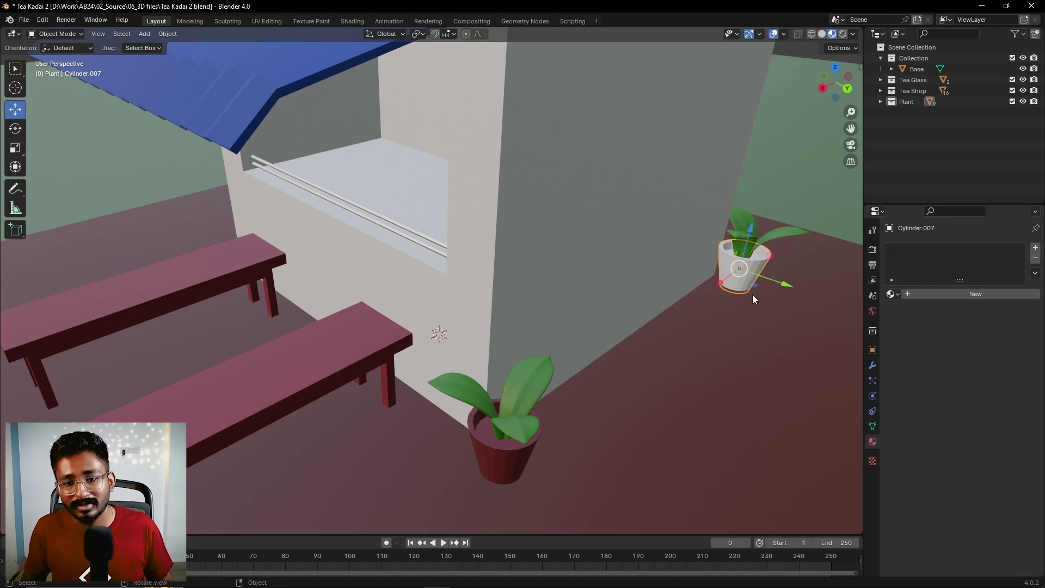
pyautogui.click(892, 294)
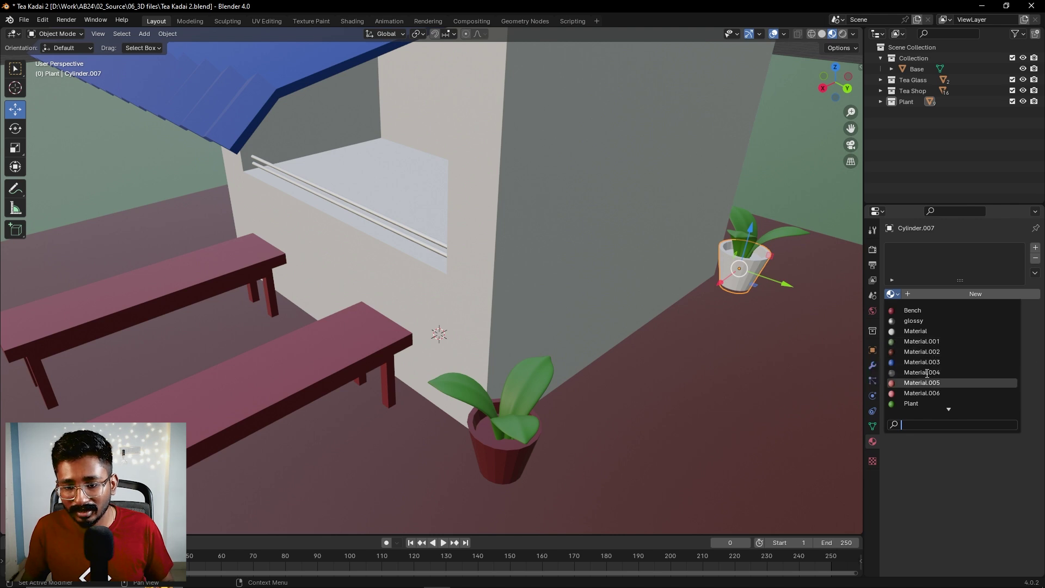
pyautogui.click(921, 352)
pyautogui.click(792, 239)
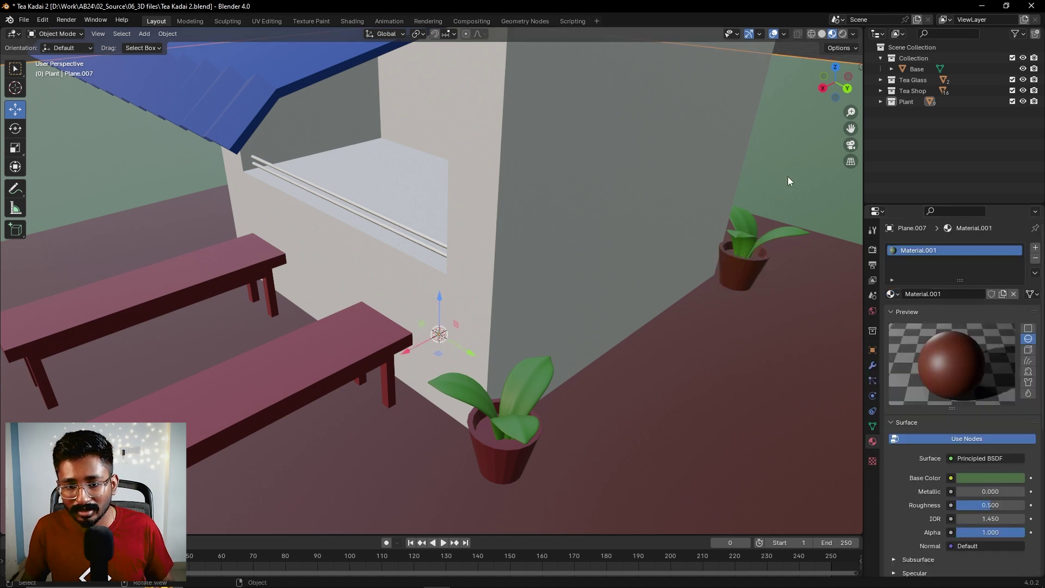
# Give the shop building a new material with a cream base color of hue 0.093, saturation 0.286 and value 0.888
pyautogui.scroll(-10, 708, 297)
pyautogui.moveTo(540, 308)
pyautogui.mouseDown(button='middle')
pyautogui.moveTo(565, 291)
pyautogui.moveTo(557, 302)
pyautogui.mouseUp(button='middle')
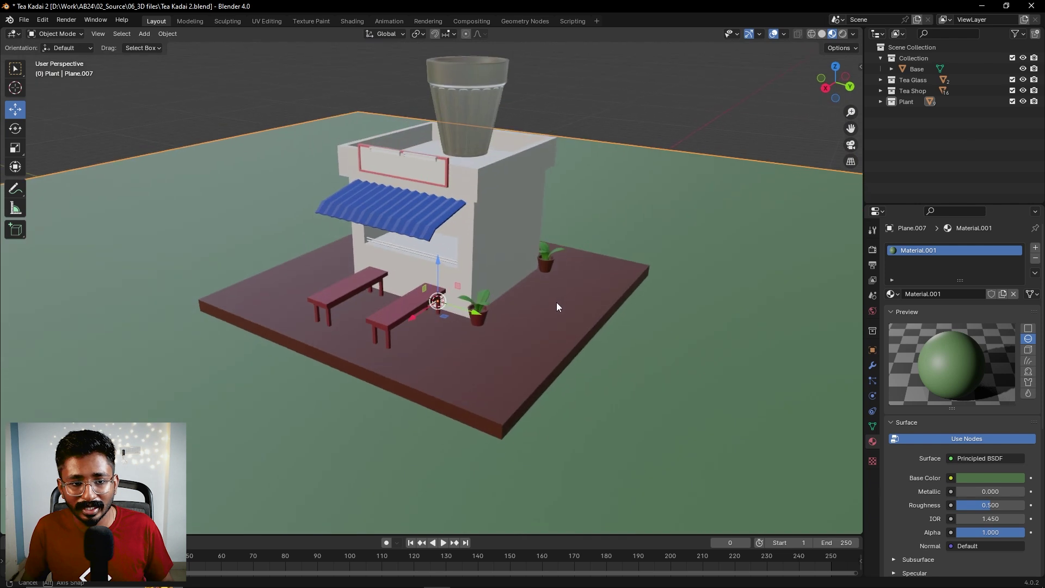
pyautogui.click(537, 234)
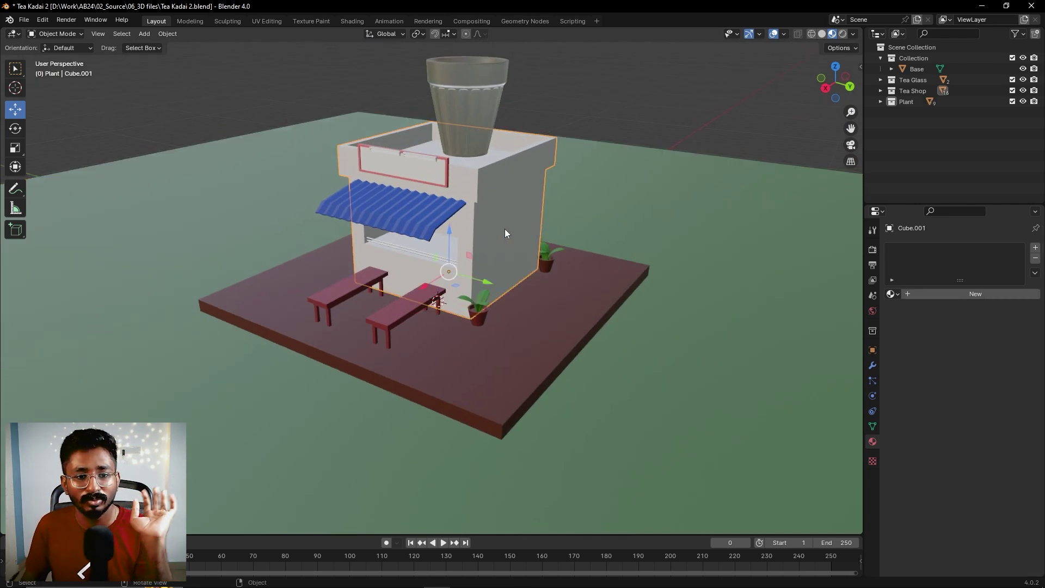
pyautogui.scroll(6, 430, 199)
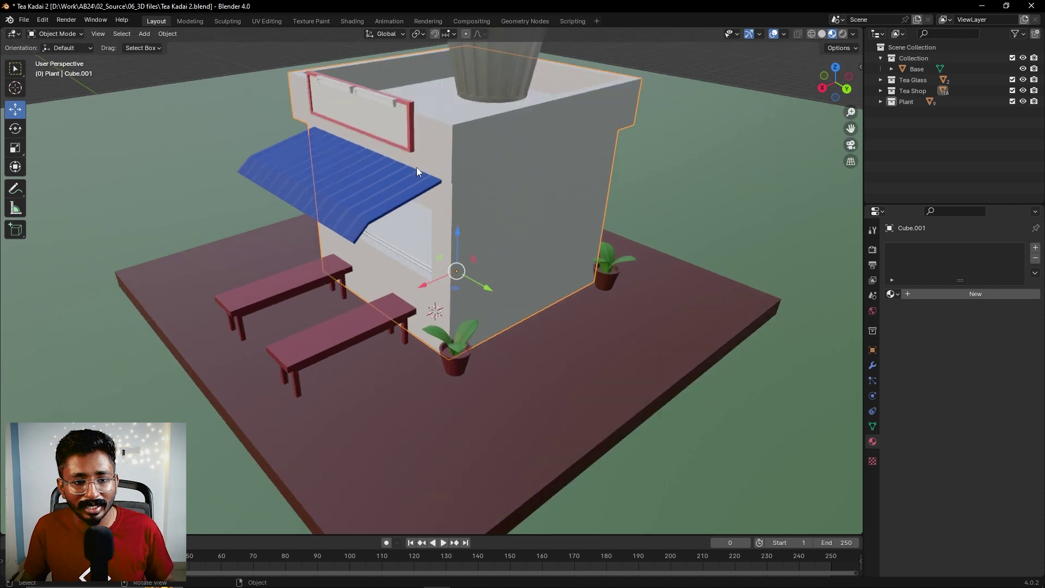
pyautogui.keyDown('shift'); pyautogui.moveTo(487, 118); pyautogui.dragTo(621, 210, button='middle'); pyautogui.keyUp('shift')
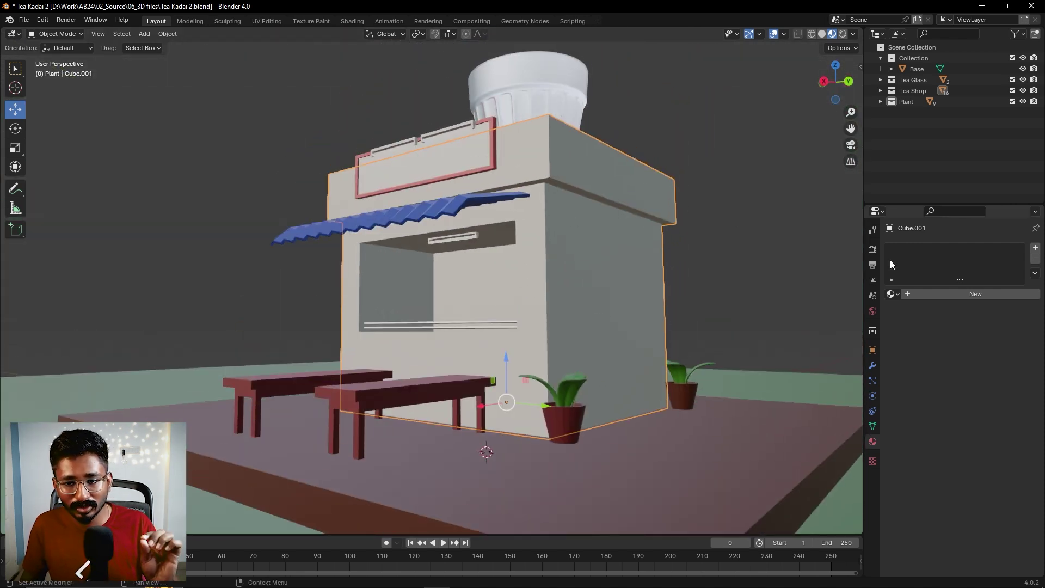
pyautogui.click(929, 295)
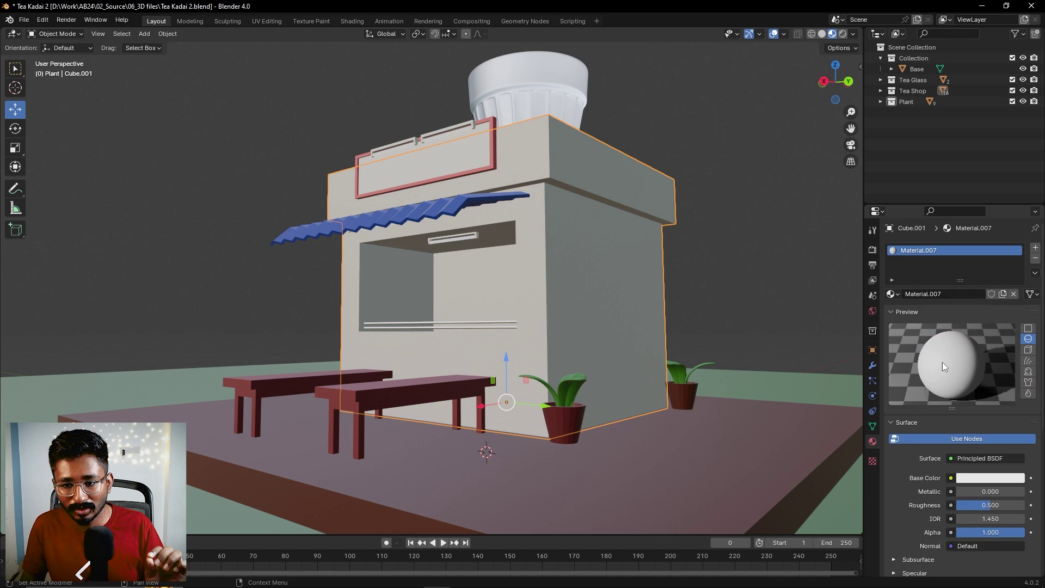
pyautogui.click(972, 479)
pyautogui.moveTo(949, 355); pyautogui.dragTo(956, 359)
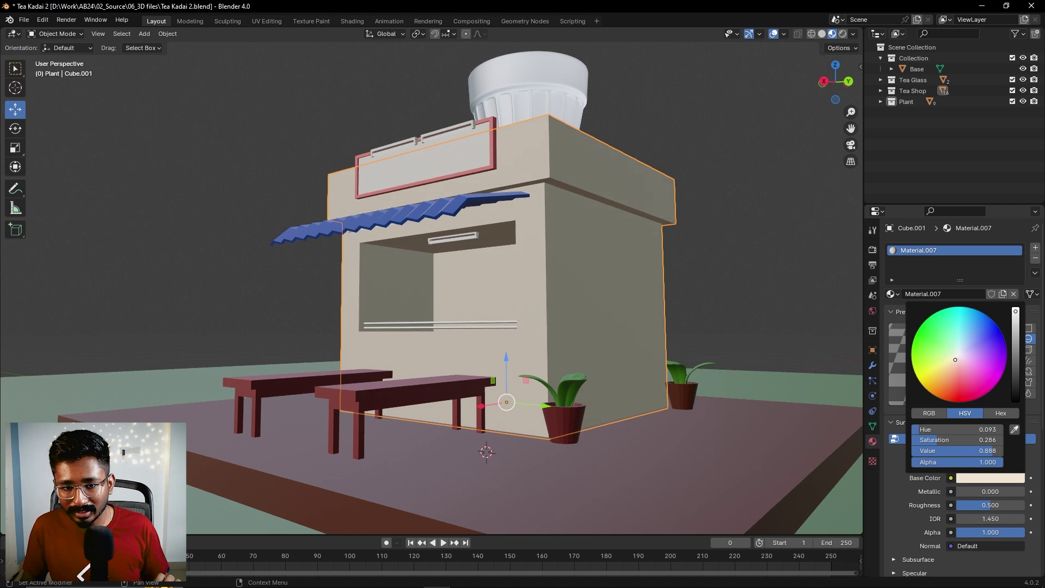
pyautogui.click(663, 284)
pyautogui.moveTo(663, 287); pyautogui.dragTo(672, 332, button='middle')
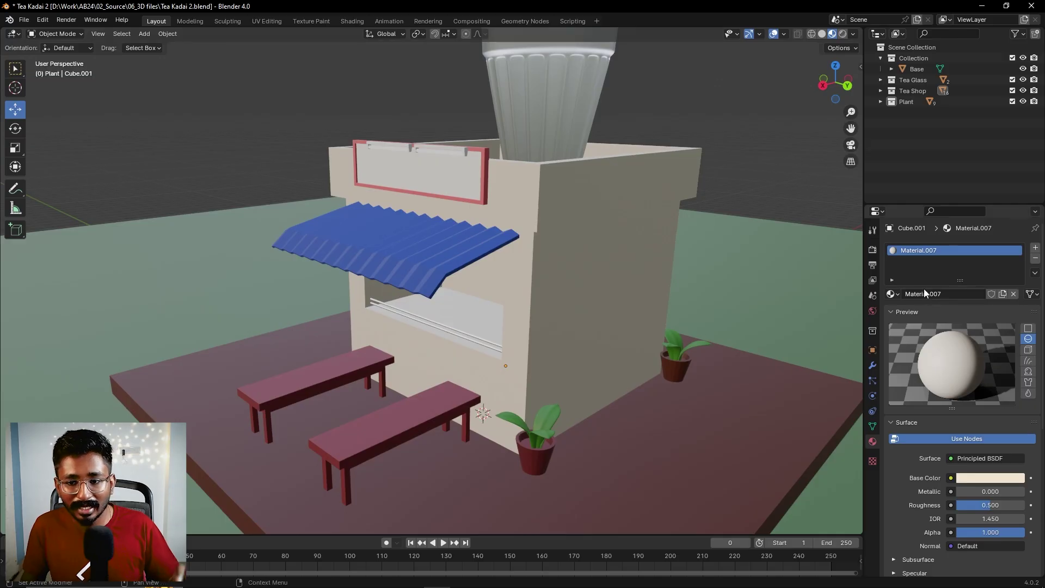
# Add a second material slot to the shop building holding a new material with a slightly darkened red base color
pyautogui.click(893, 295)
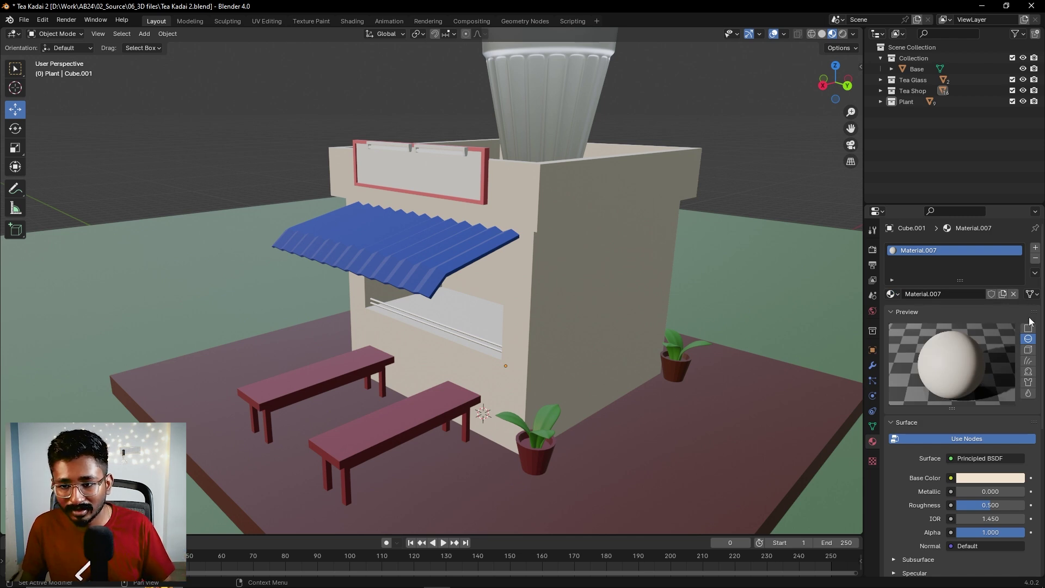
pyautogui.click(1035, 248)
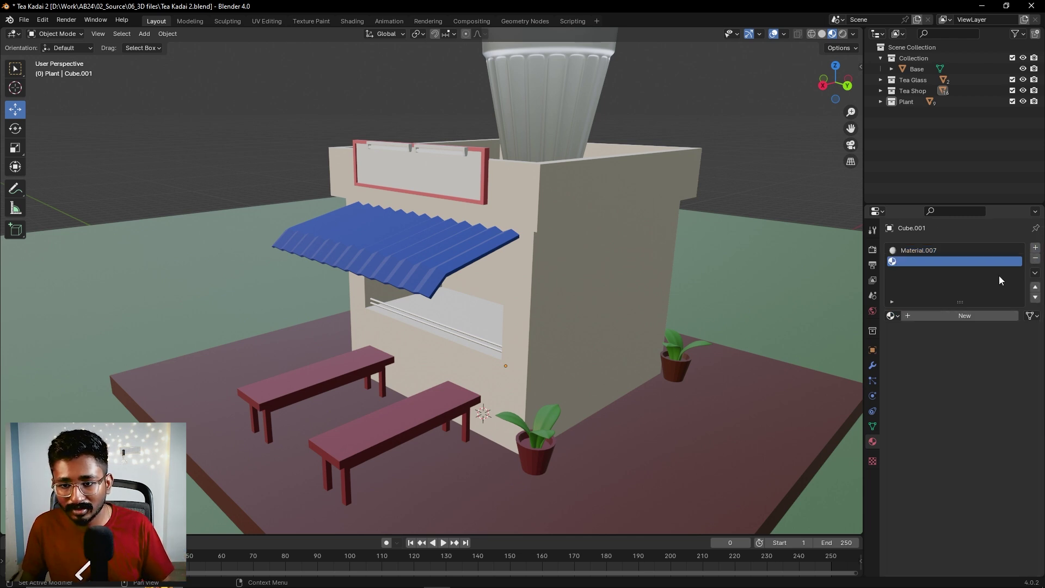
pyautogui.click(927, 314)
pyautogui.click(981, 504)
pyautogui.moveTo(969, 410); pyautogui.dragTo(949, 415)
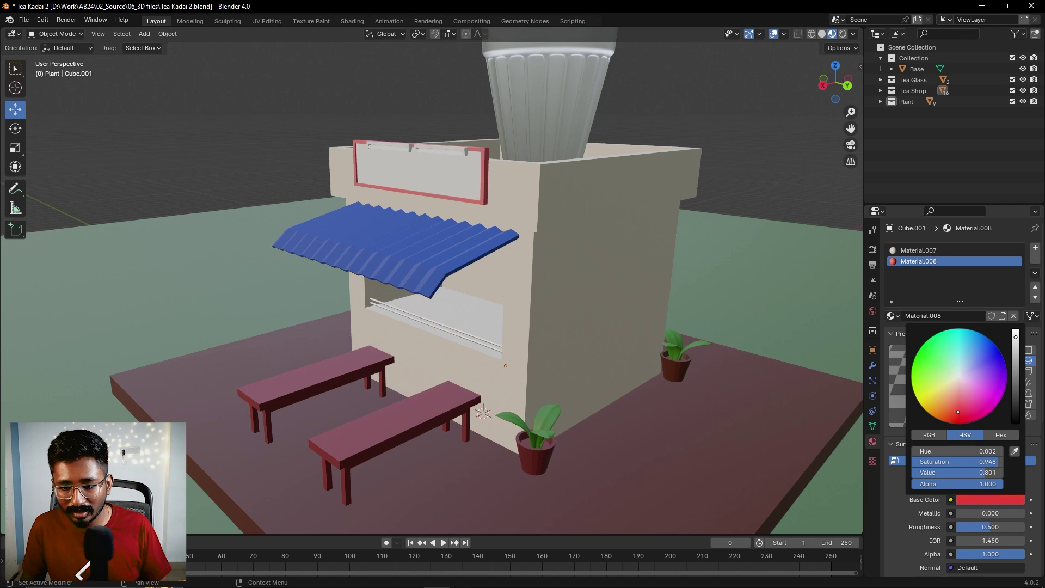
pyautogui.moveTo(1015, 339); pyautogui.dragTo(1015, 351)
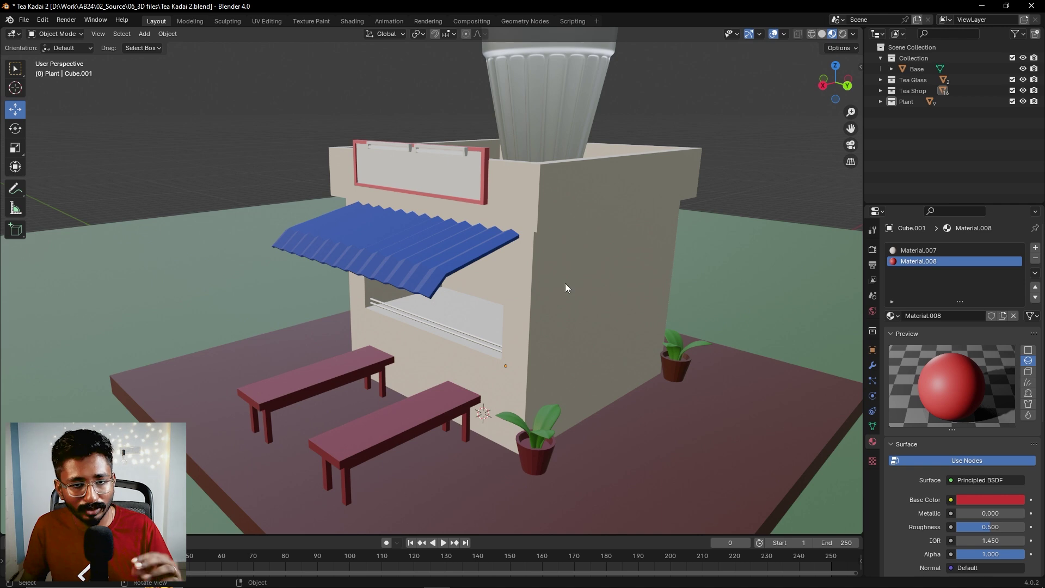
# Switch the shop building to Edit Mode with face selection
pyautogui.click(582, 323)
pyautogui.click(54, 34)
pyautogui.click(57, 57)
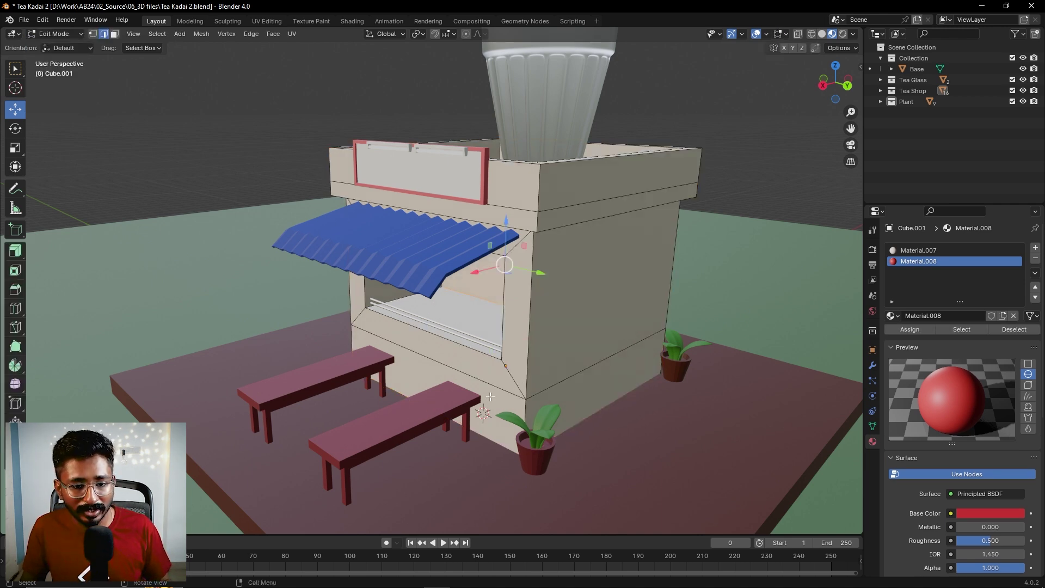
pyautogui.click(114, 34)
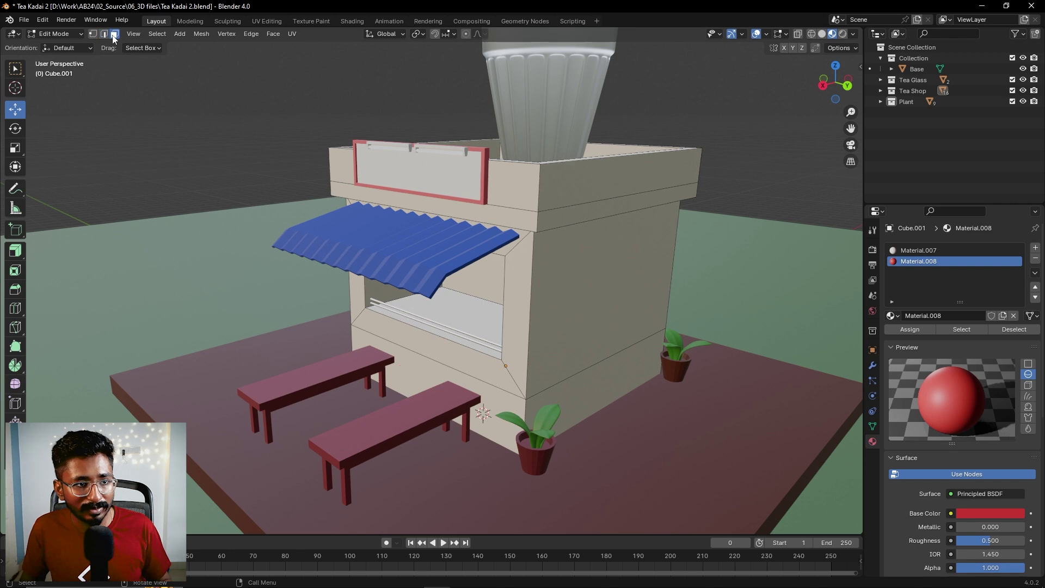
# Assign the red material to the band of faces around the base of the shop walls and return to Object Mode
pyautogui.click(612, 394)
pyautogui.hotkey('ctrl', 'l')
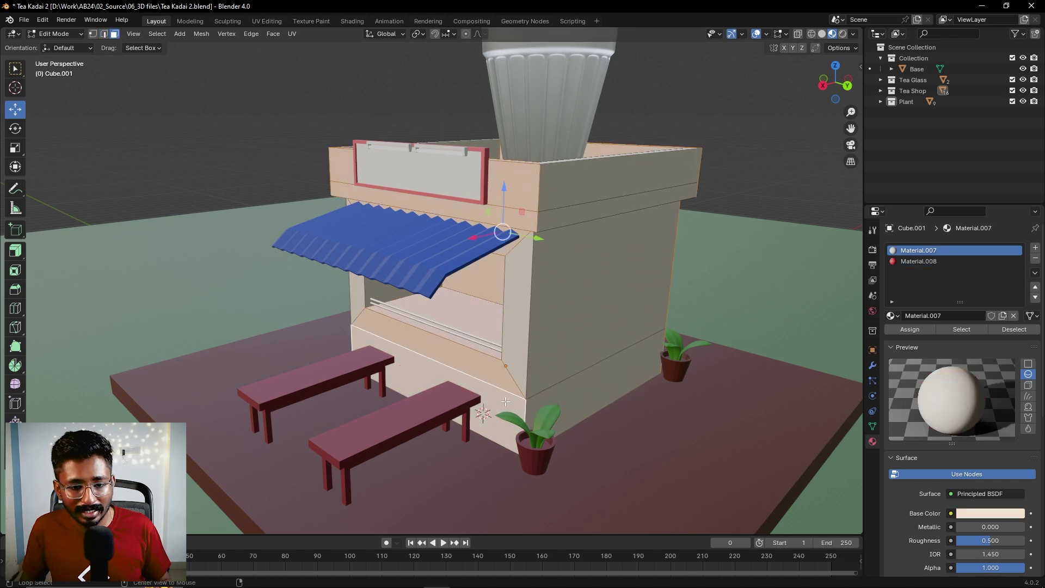
pyautogui.click(602, 384)
pyautogui.keyDown('alt'); pyautogui.click(671, 384); pyautogui.keyUp('alt')
pyautogui.moveTo(671, 385); pyautogui.dragTo(550, 387, button='middle')
pyautogui.keyDown('alt'); pyautogui.keyDown('shift'); pyautogui.click(668, 411); pyautogui.keyUp('shift'); pyautogui.keyUp('alt')
pyautogui.moveTo(667, 410); pyautogui.dragTo(479, 377, button='middle')
pyautogui.scroll(-3, 467, 372)
pyautogui.moveTo(588, 359); pyautogui.dragTo(566, 356, button='middle')
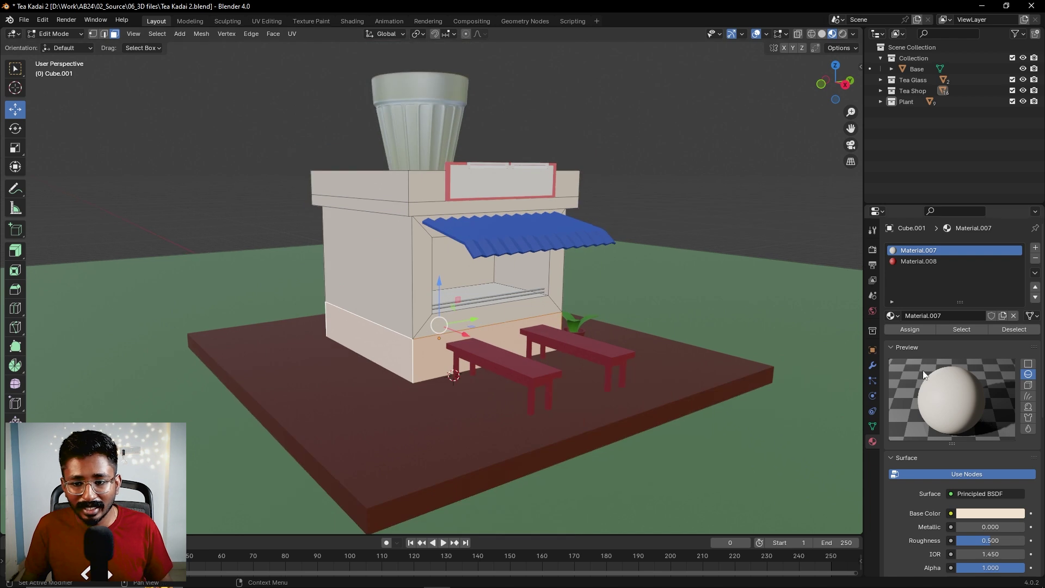
pyautogui.click(909, 263)
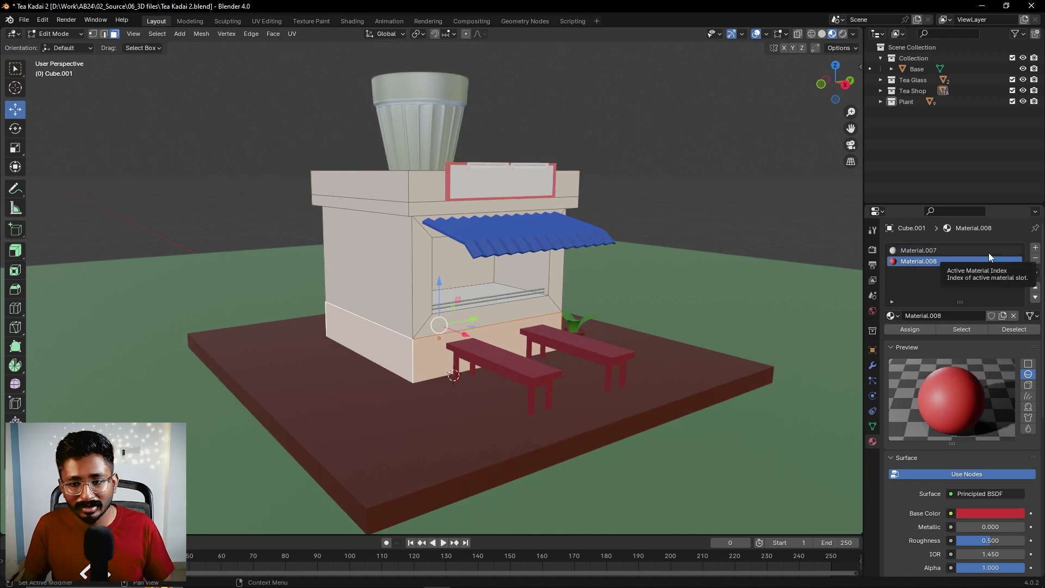
pyautogui.click(908, 331)
pyautogui.moveTo(625, 304); pyautogui.dragTo(480, 298, button='middle')
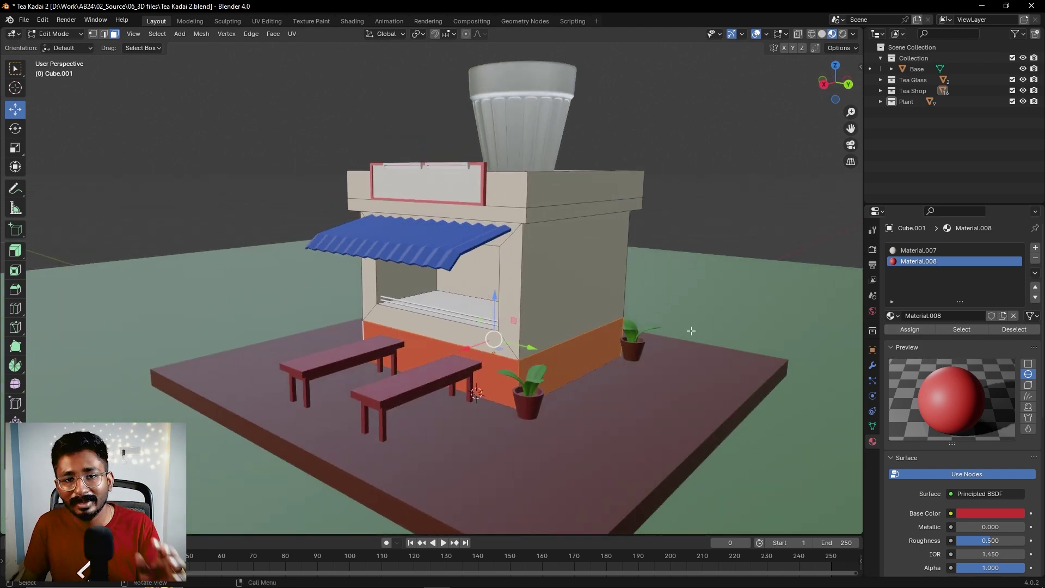
pyautogui.click(54, 34)
pyautogui.click(54, 52)
pyautogui.moveTo(551, 286)
pyautogui.mouseDown(button='middle')
pyautogui.moveTo(449, 292)
pyautogui.moveTo(547, 285)
pyautogui.moveTo(553, 322)
pyautogui.moveTo(541, 299)
pyautogui.mouseUp(button='middle')
pyautogui.scroll(-3, 547, 285)
pyautogui.scroll(-3, 551, 310)
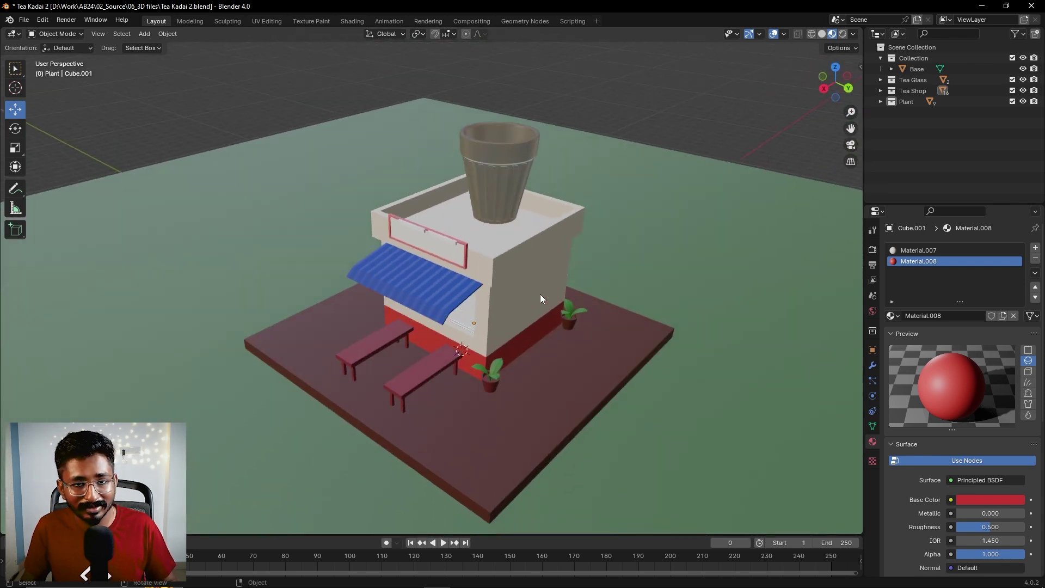
# Add a third material slot to the shop building holding a new material with the Emission surface shader
pyautogui.click(531, 301)
pyautogui.press('KP_Decimal')
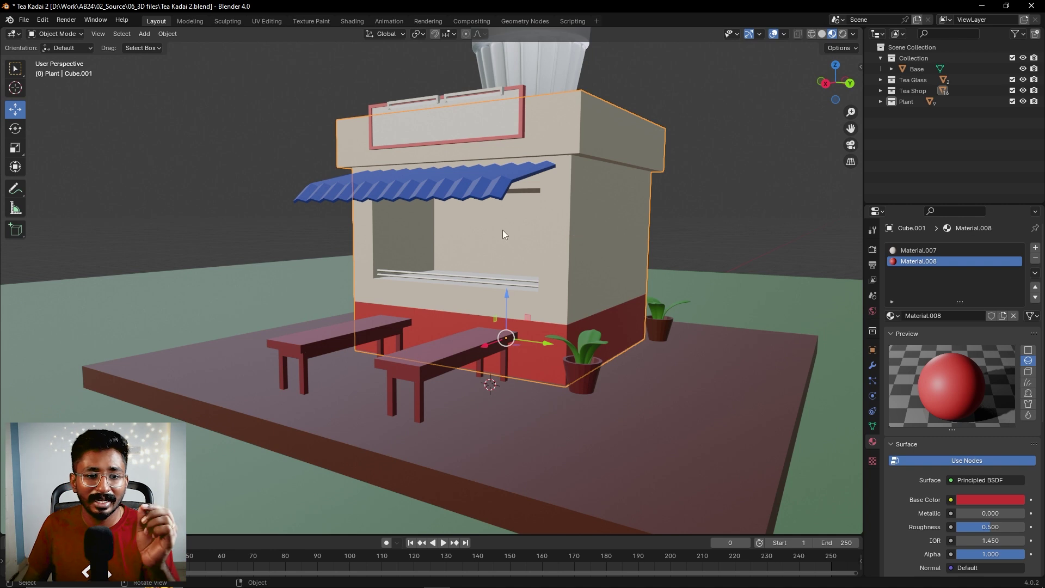
pyautogui.scroll(1, 524, 226)
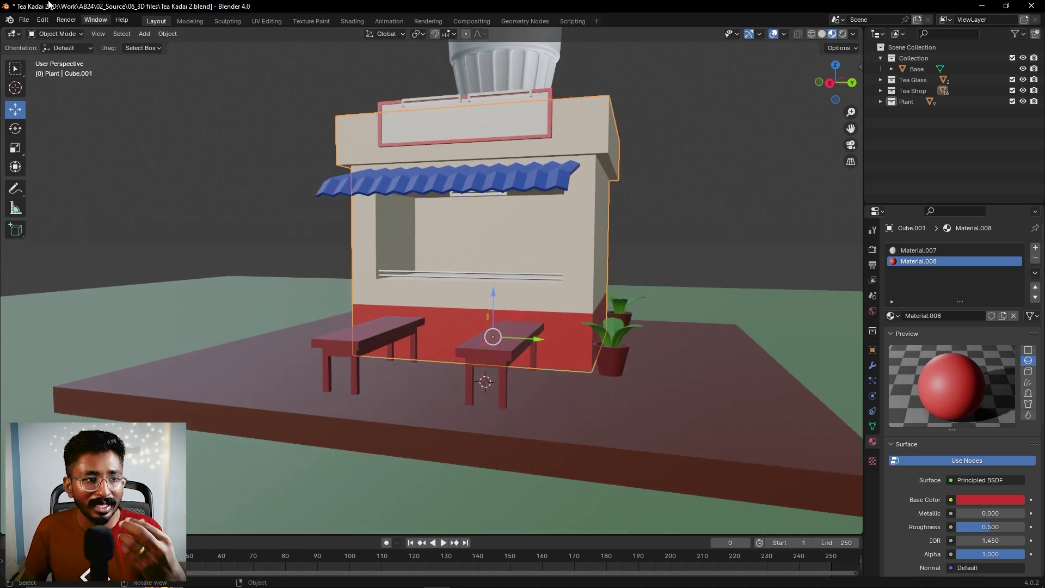
pyautogui.click(54, 34)
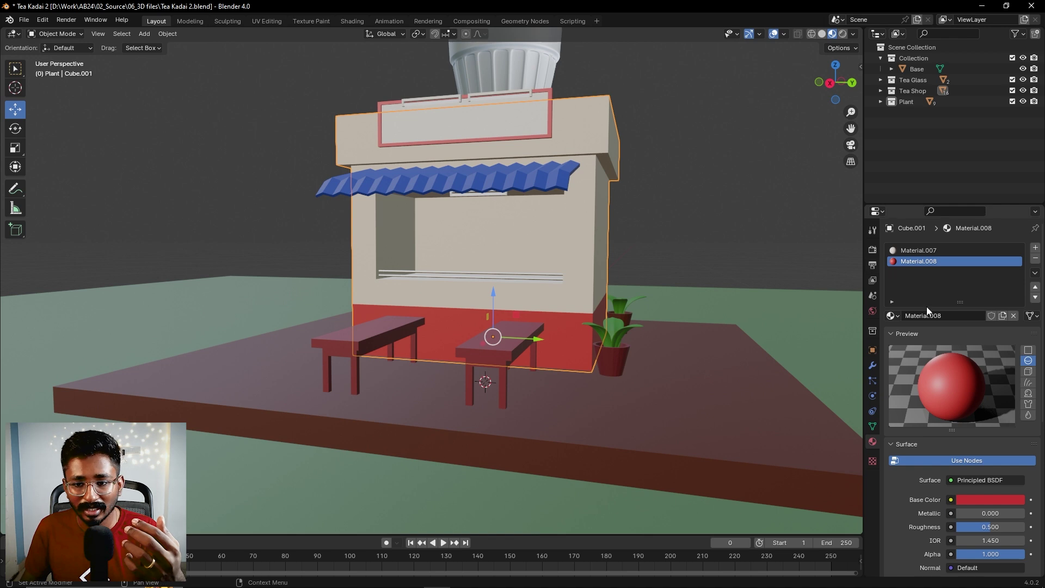
pyautogui.click(1036, 248)
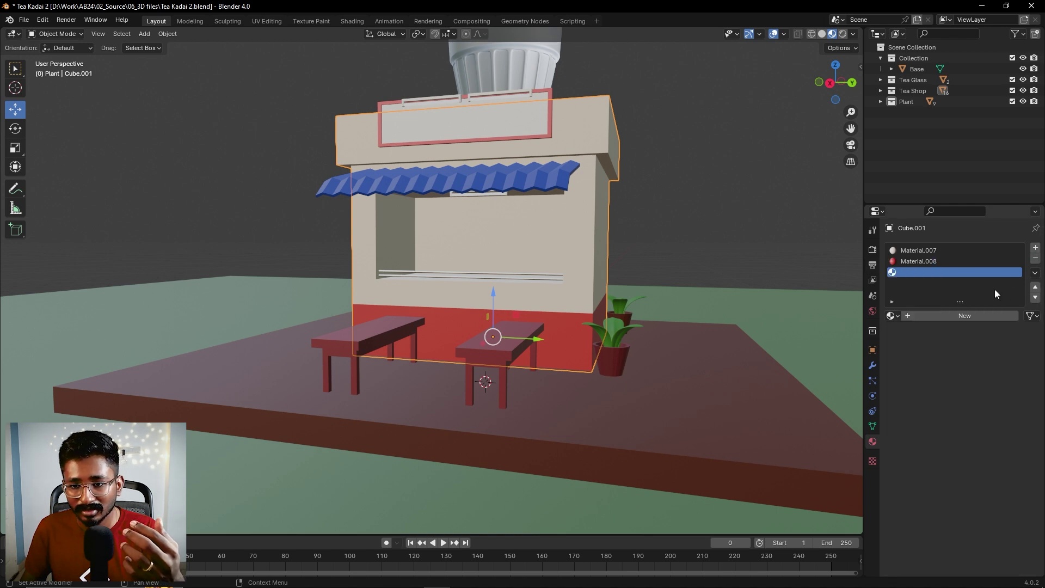
pyautogui.click(927, 316)
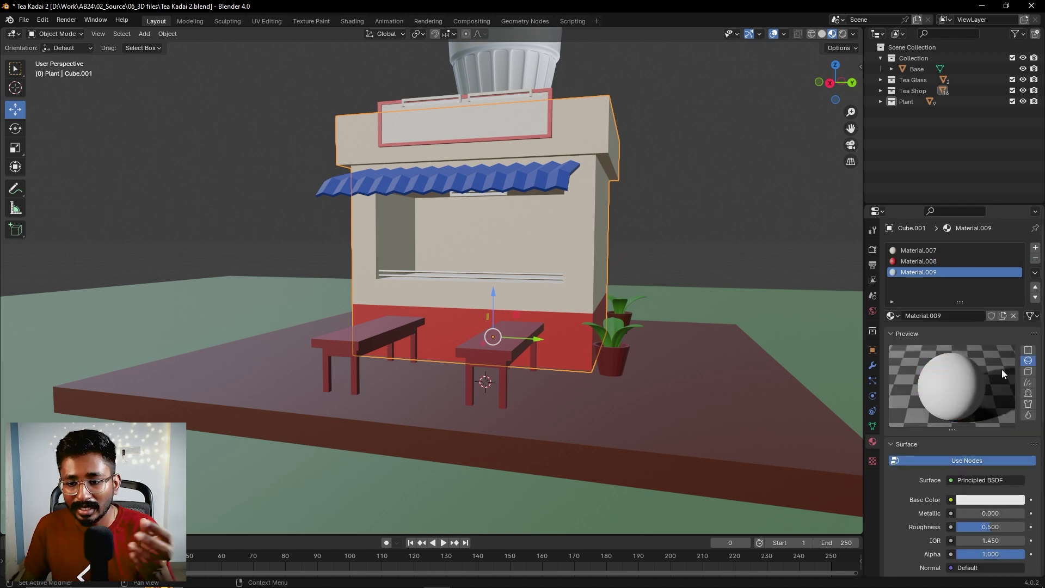
pyautogui.click(959, 478)
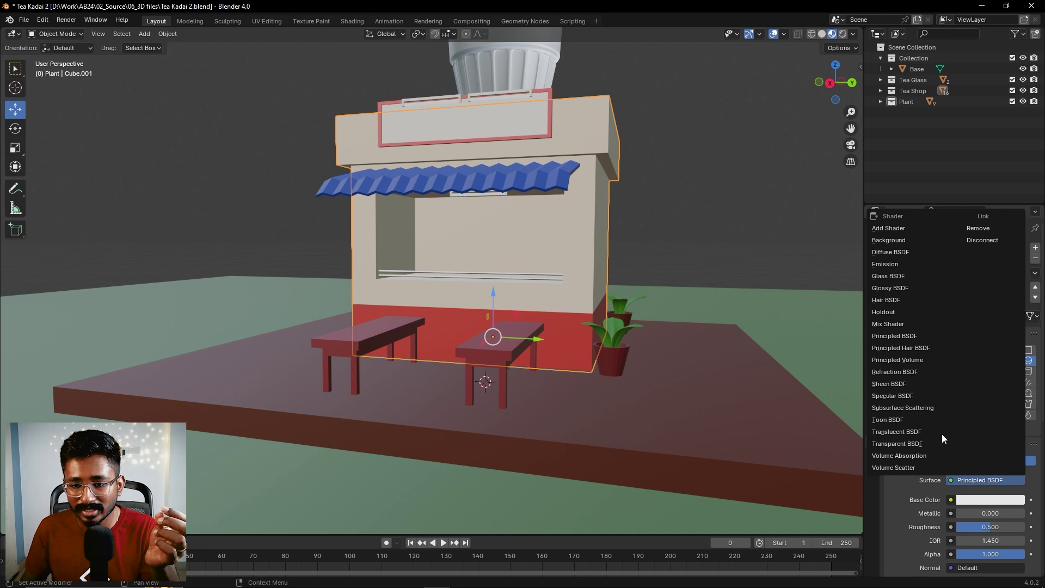
pyautogui.click(896, 264)
pyautogui.scroll(-1, 1009, 476)
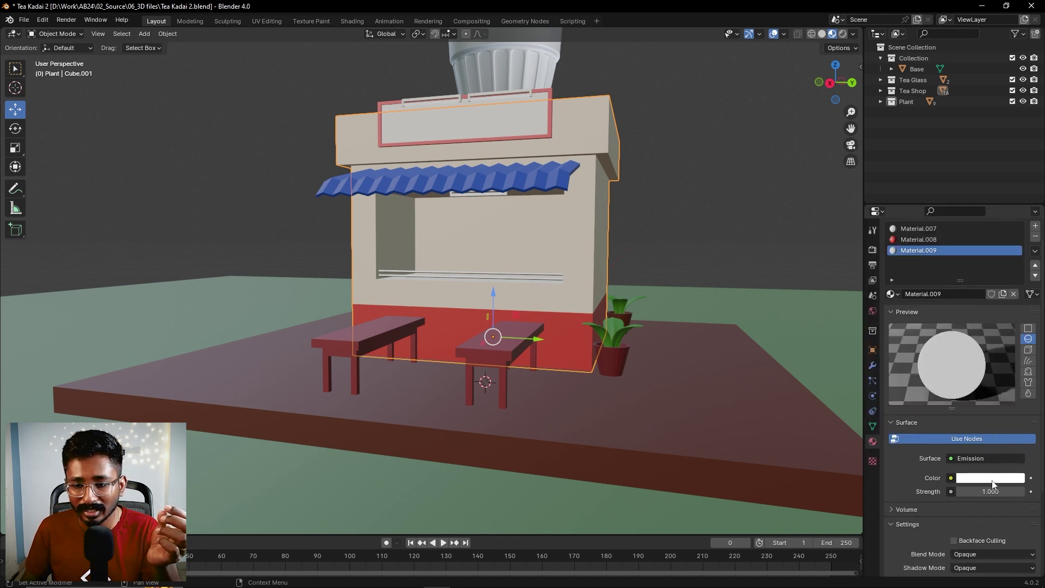
# Set the emission color to a warm peach with hue 0.080 and saturation 0.603, and assign that material to the shop's inner back wall face
pyautogui.click(993, 479)
pyautogui.moveTo(951, 361); pyautogui.dragTo(951, 367)
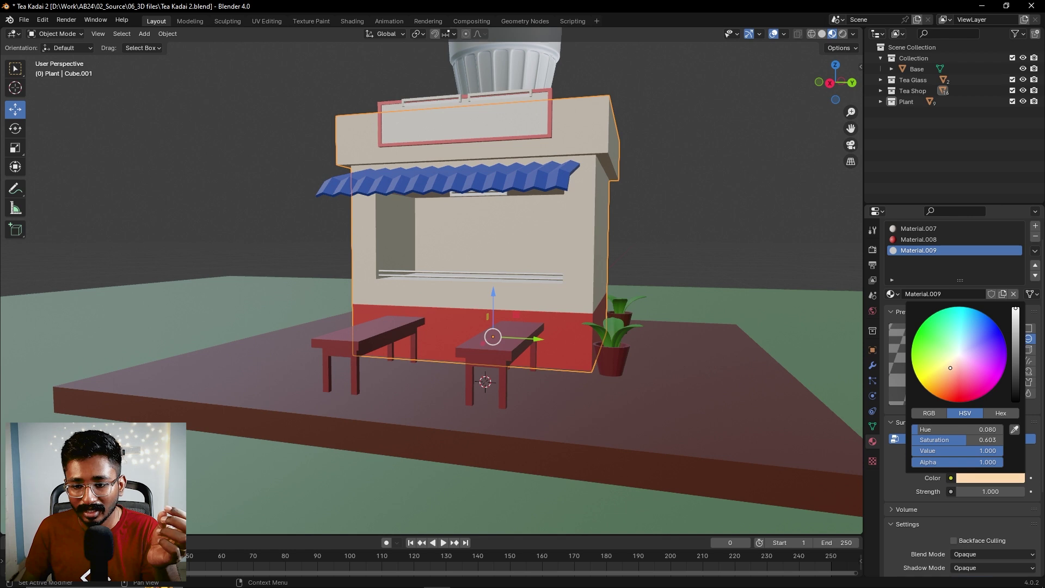
pyautogui.click(54, 33)
pyautogui.click(54, 59)
pyautogui.click(518, 246)
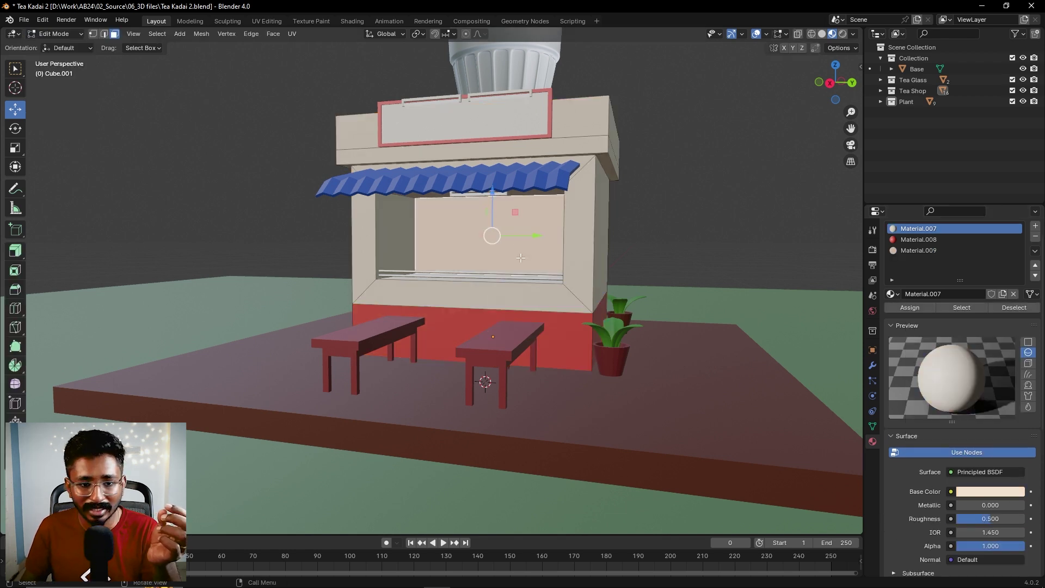
pyautogui.click(902, 251)
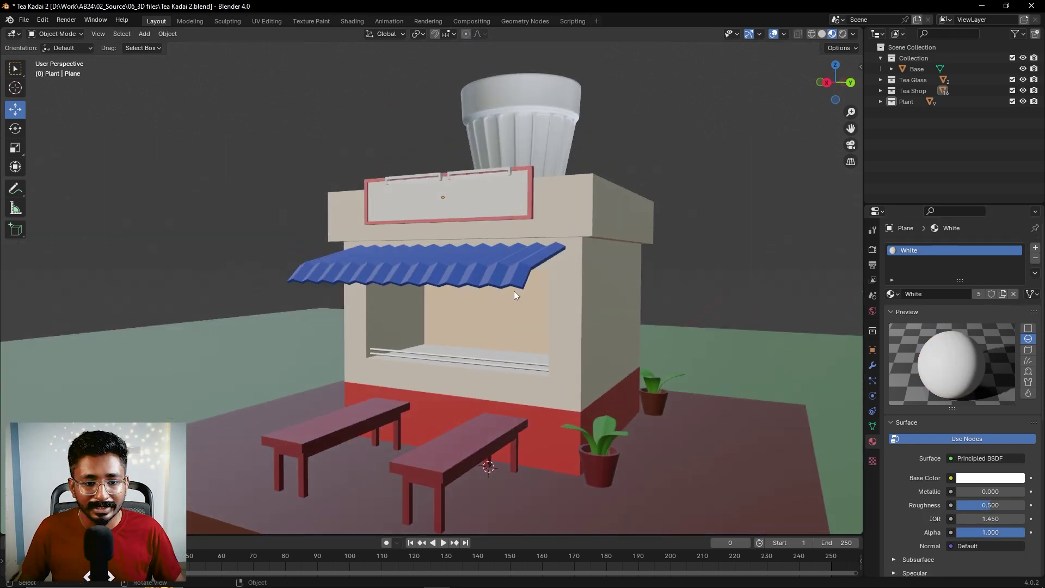
# Add a second material slot to the signboard panel above the awning, holding a new material with a brightened white base color
pyautogui.scroll(3, 479, 235)
pyautogui.click(481, 145)
pyautogui.keyDown('shift'); pyautogui.moveTo(467, 246); pyautogui.dragTo(473, 277, button='middle'); pyautogui.keyUp('shift')
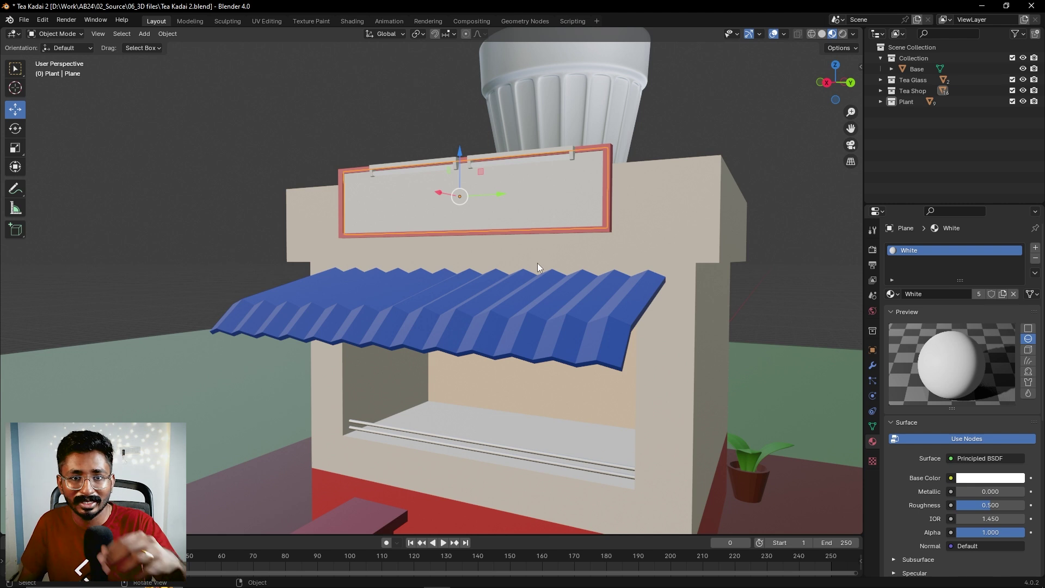
pyautogui.moveTo(570, 226); pyautogui.dragTo(514, 256, button='middle')
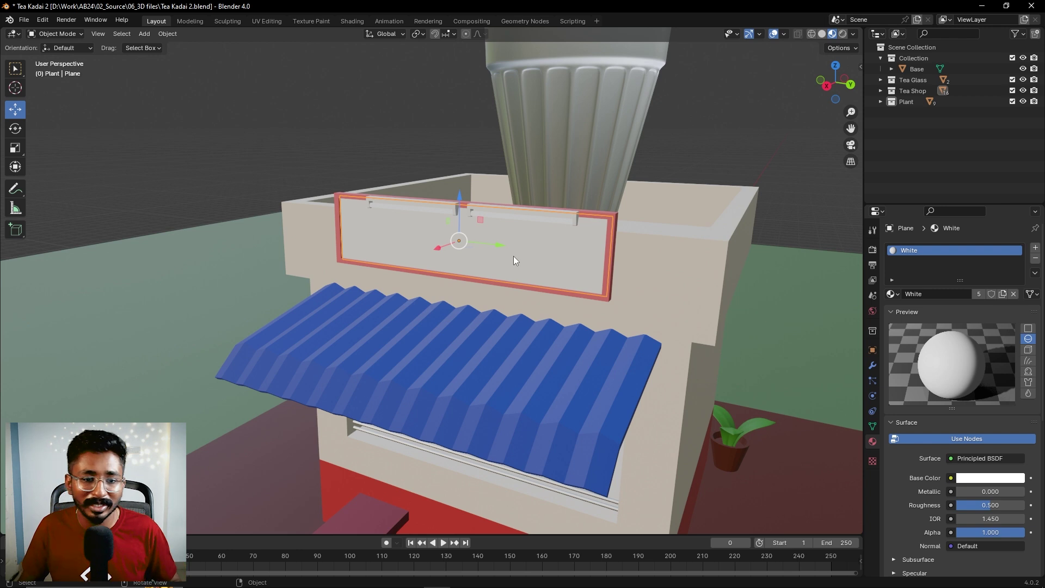
pyautogui.moveTo(521, 258); pyautogui.dragTo(534, 256, button='middle')
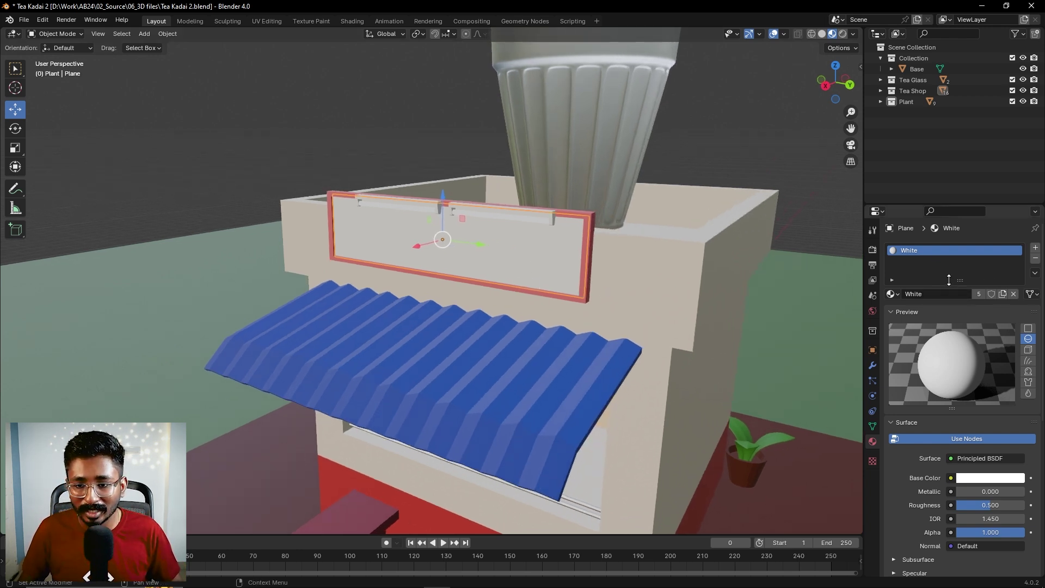
pyautogui.click(516, 211)
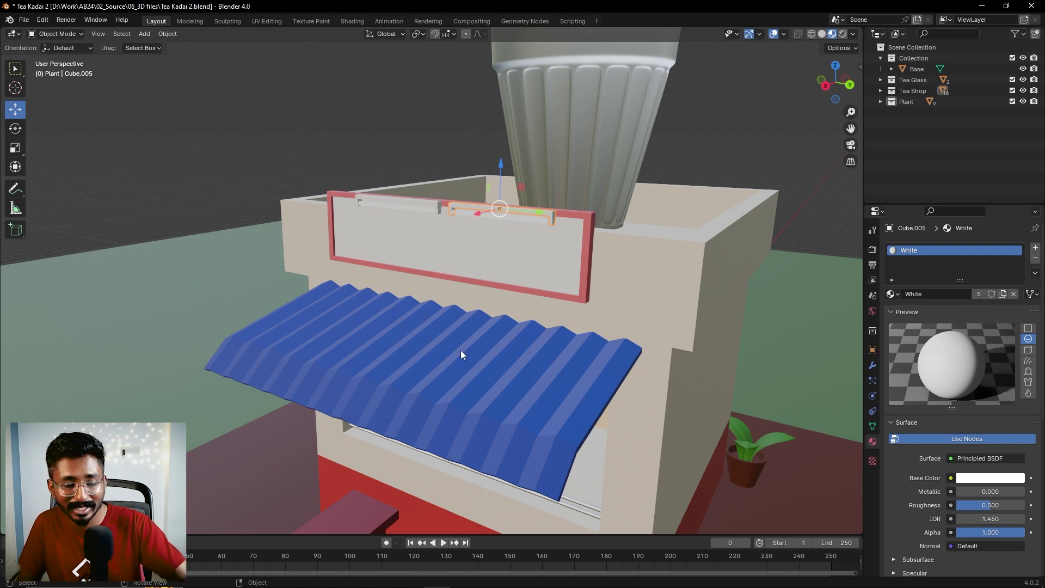
pyautogui.click(472, 261)
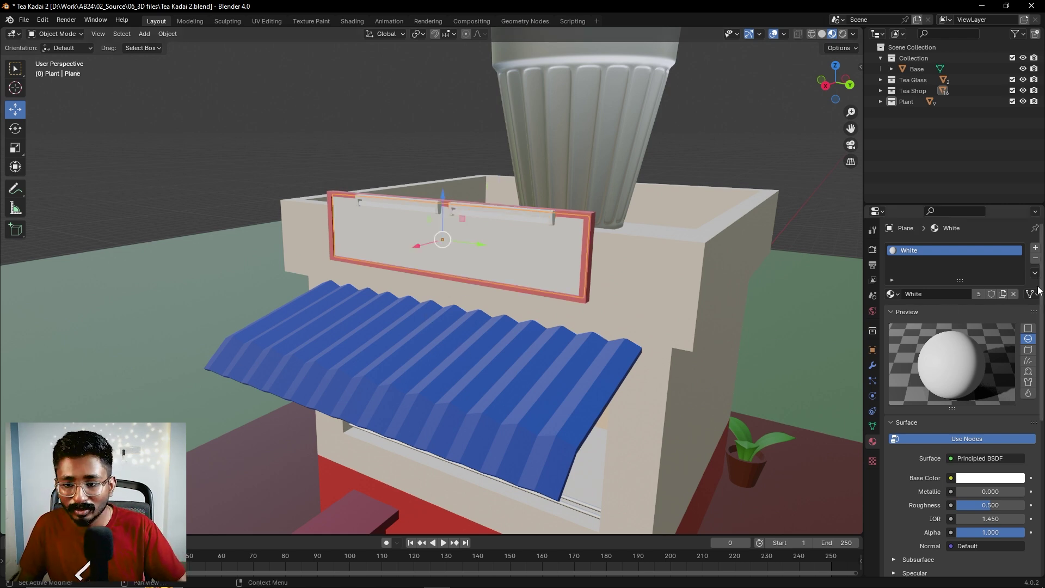
pyautogui.click(1036, 248)
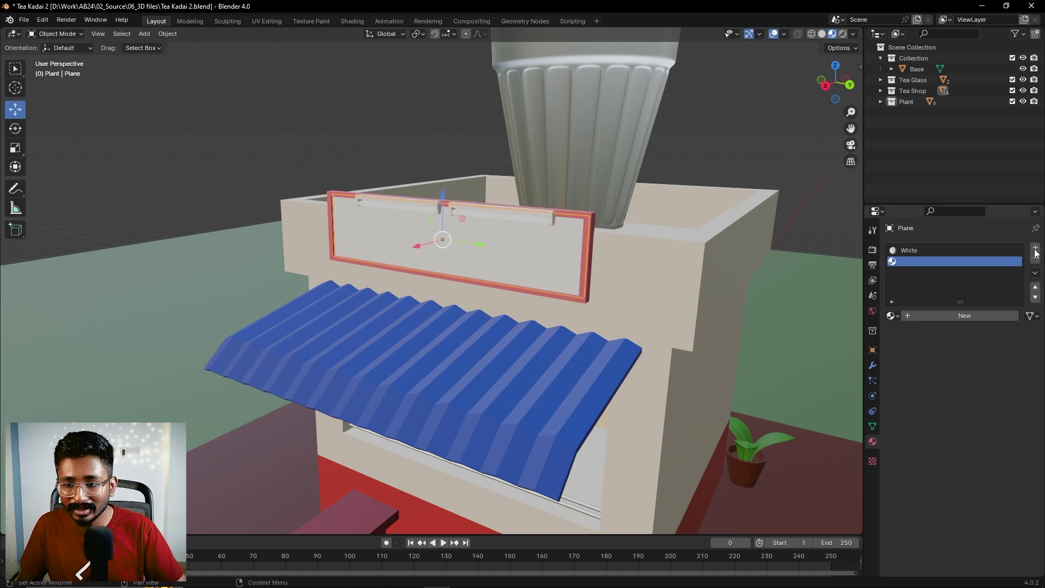
pyautogui.click(942, 316)
pyautogui.click(974, 500)
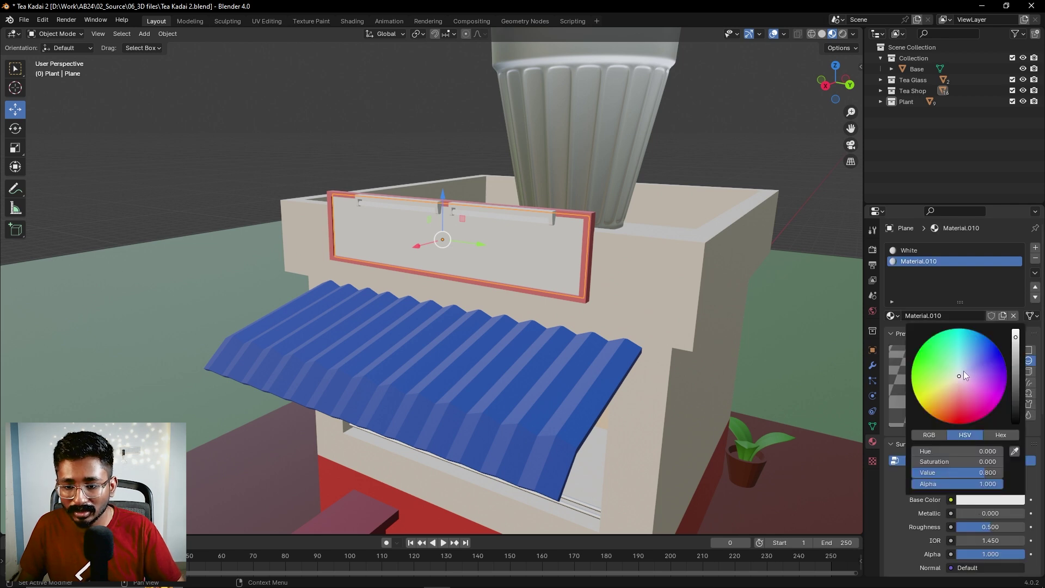
pyautogui.click(1016, 333)
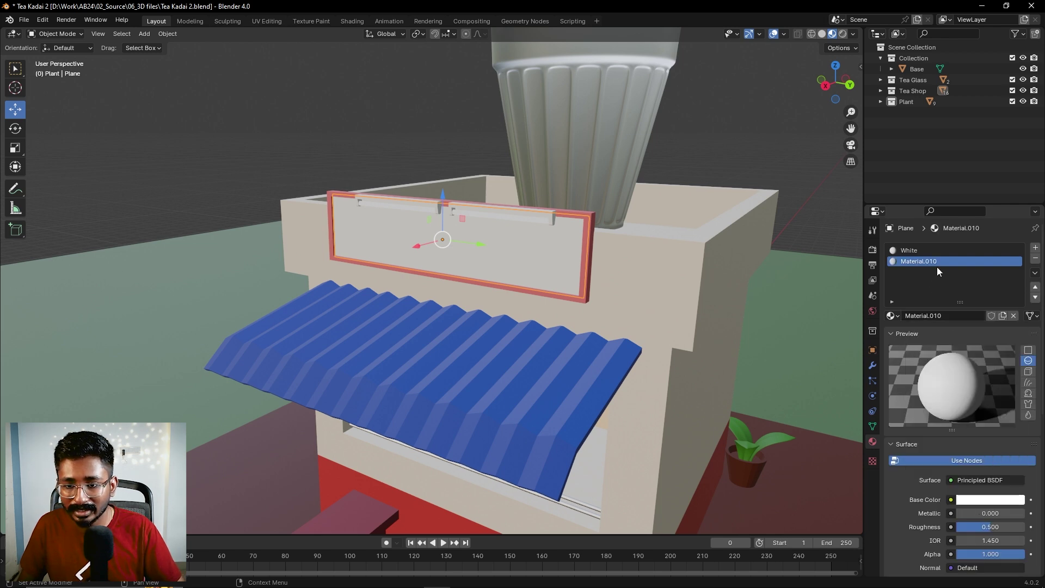
# Link an Image Texture to the new signboard material's base color and unlink the White material from the first slot
pyautogui.click(951, 500)
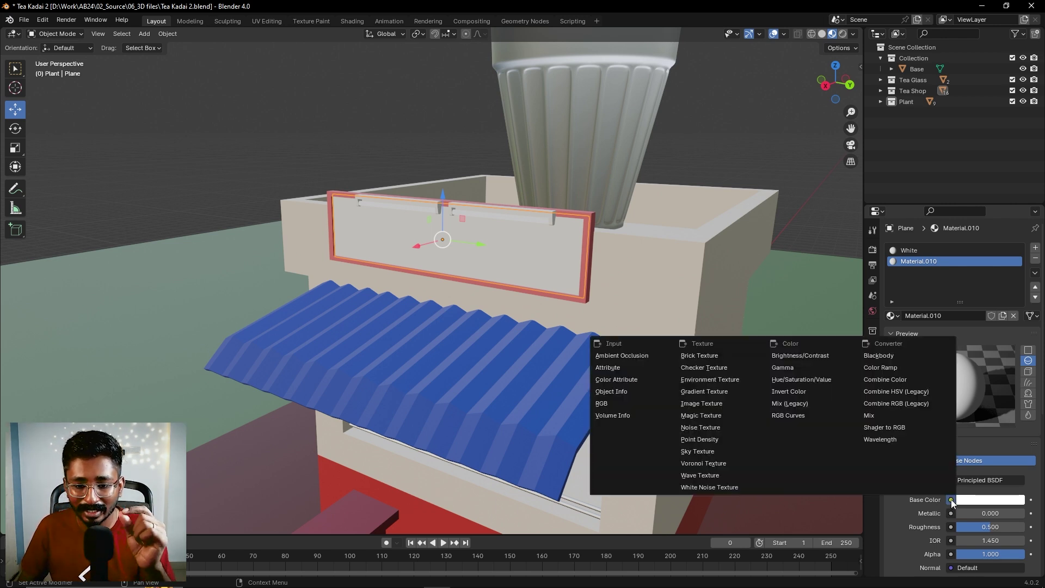
pyautogui.click(710, 405)
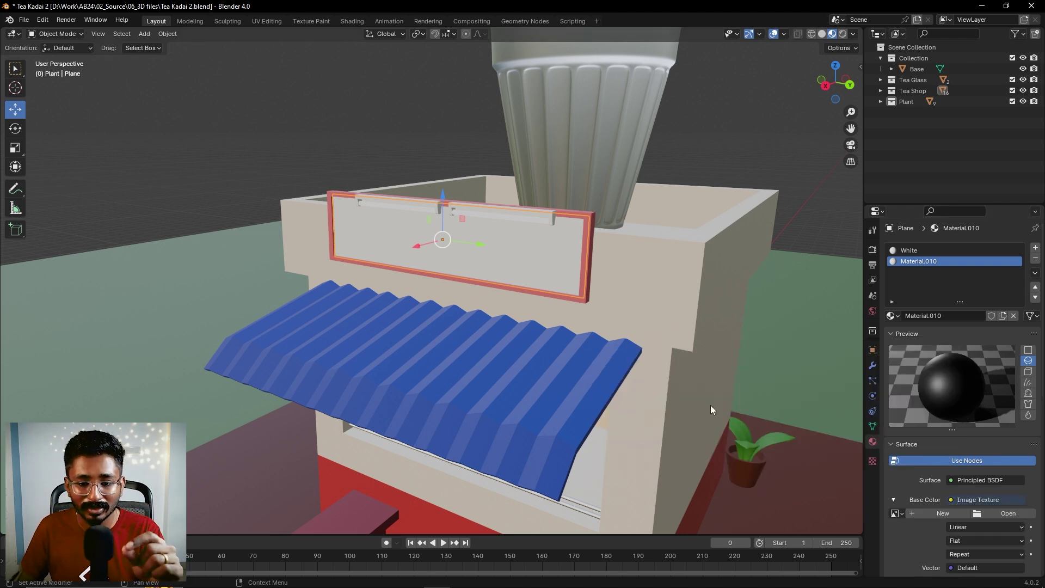
pyautogui.scroll(-2, 961, 415)
pyautogui.scroll(2, 961, 416)
pyautogui.click(926, 251)
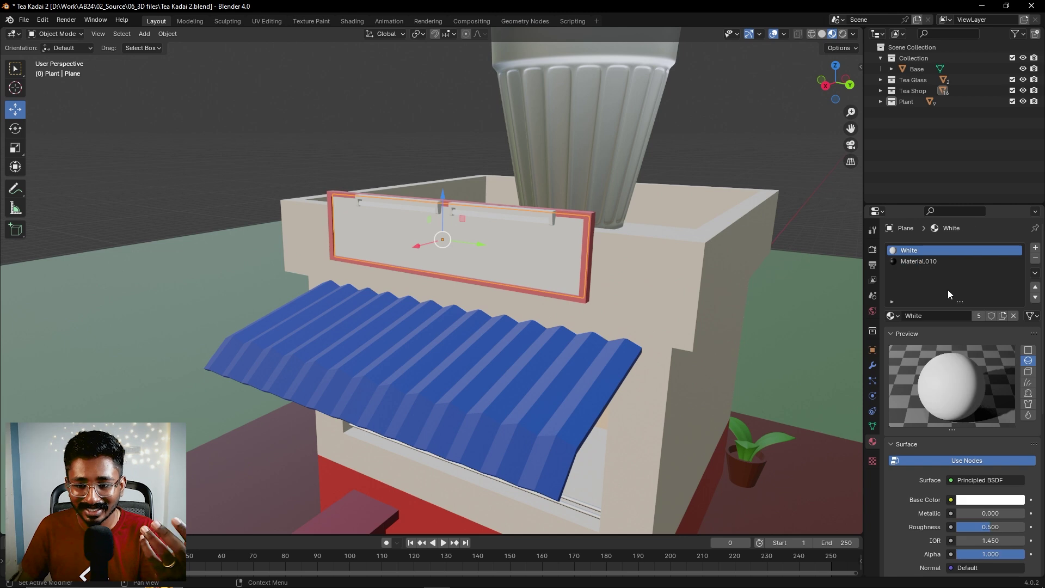
pyautogui.click(1016, 315)
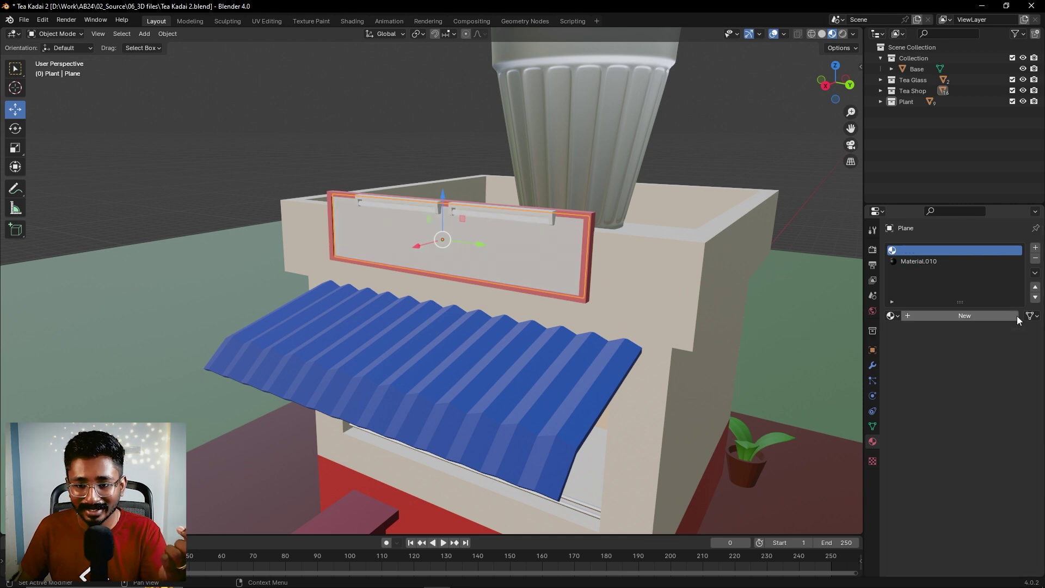
# Load tea kadai logo_2.jpg from 01_Assets\02_Images\03_Photo as the base color image of the signboard's second material
pyautogui.scroll(-1, 943, 317)
pyautogui.scroll(-2, 958, 378)
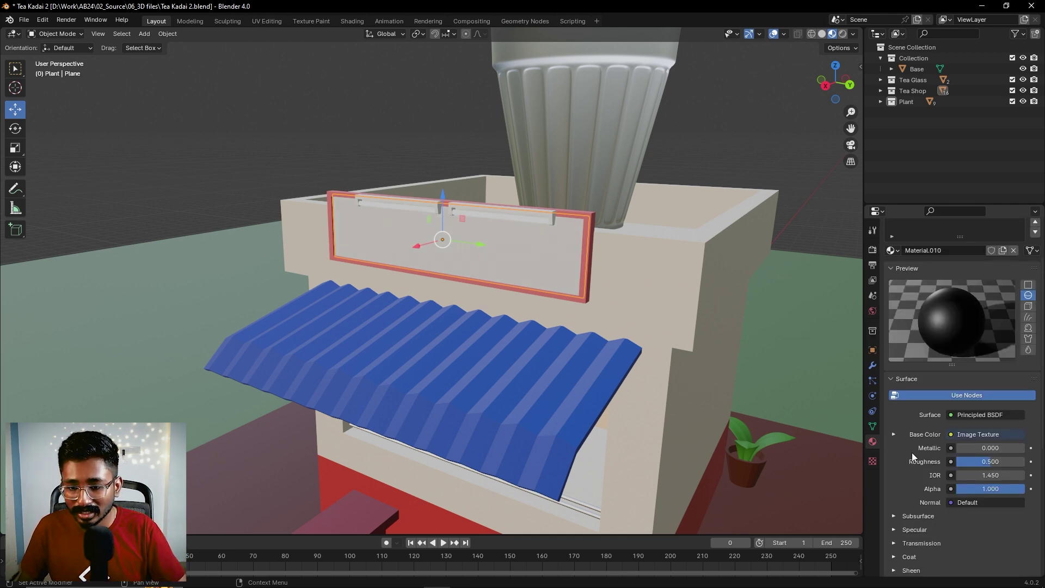
pyautogui.scroll(-1, 913, 452)
pyautogui.click(951, 412)
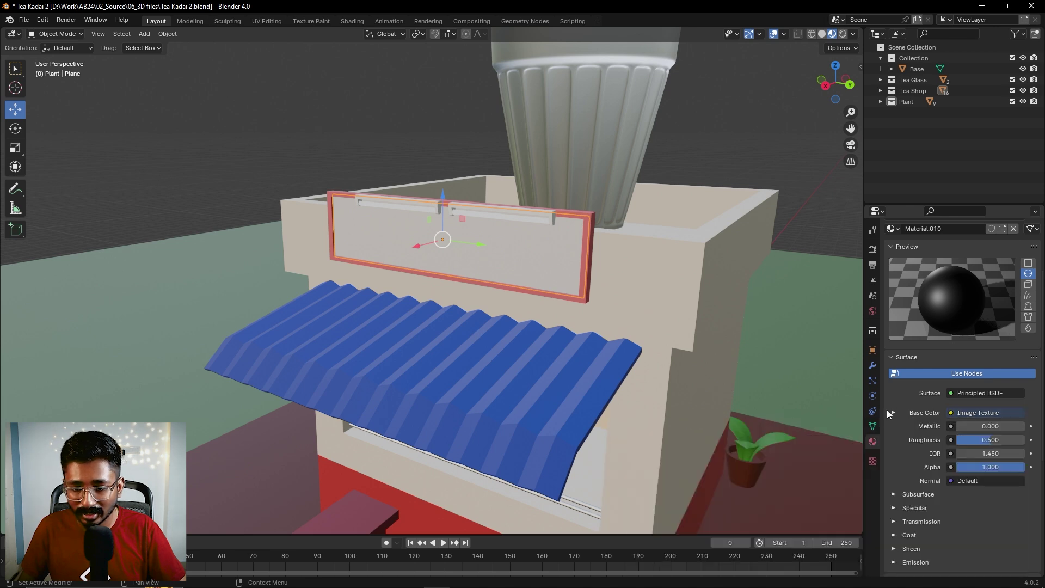
pyautogui.click(894, 412)
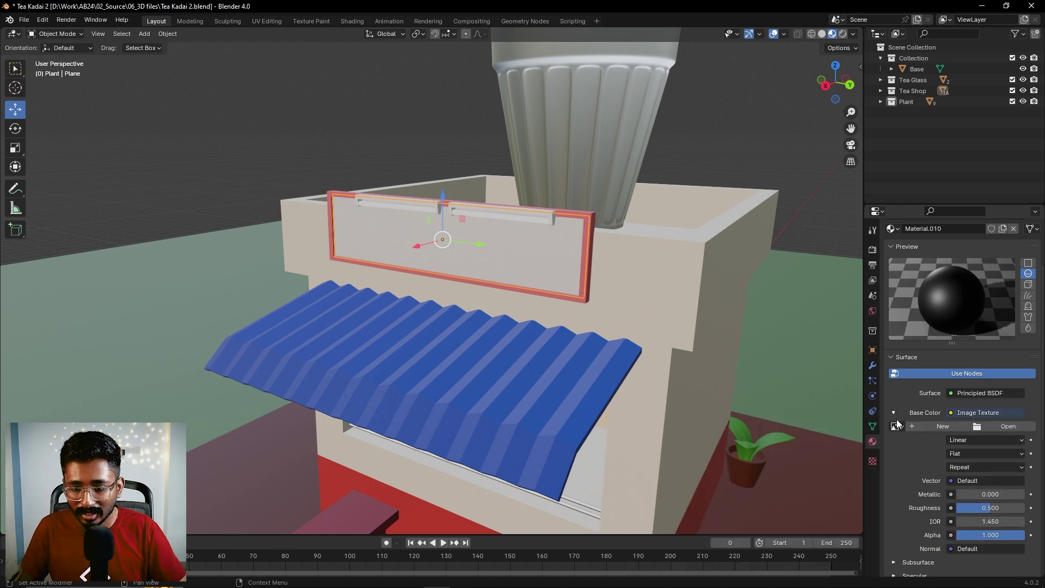
pyautogui.click(1012, 426)
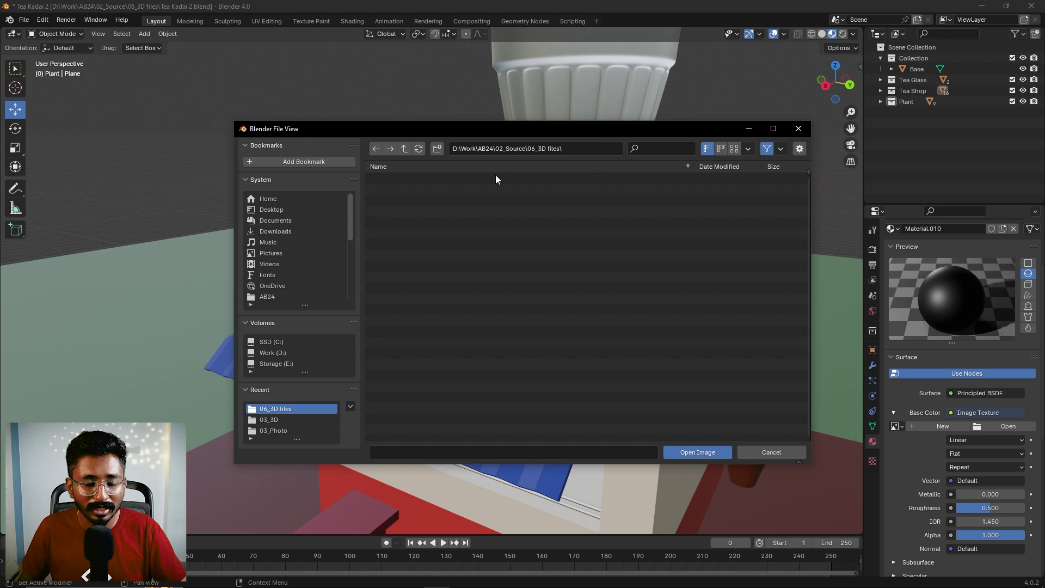
pyautogui.click(404, 148)
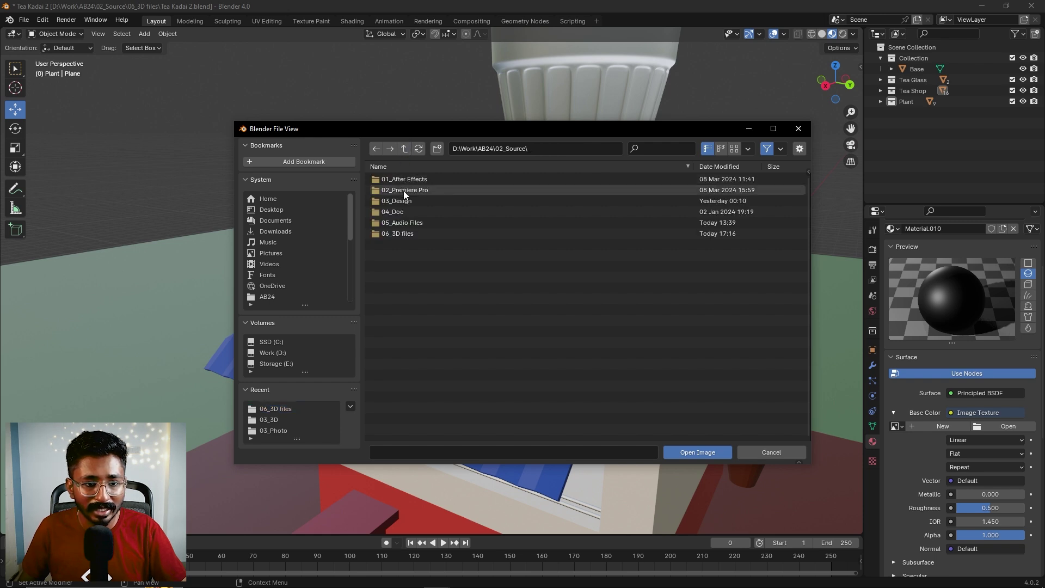
pyautogui.click(401, 149)
pyautogui.doubleClick(400, 181)
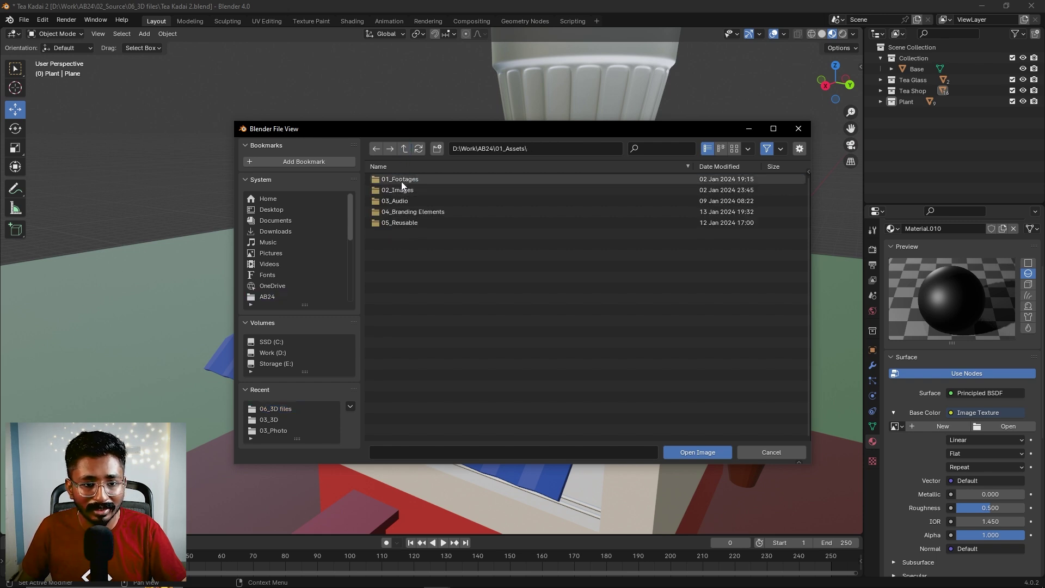
pyautogui.doubleClick(446, 190)
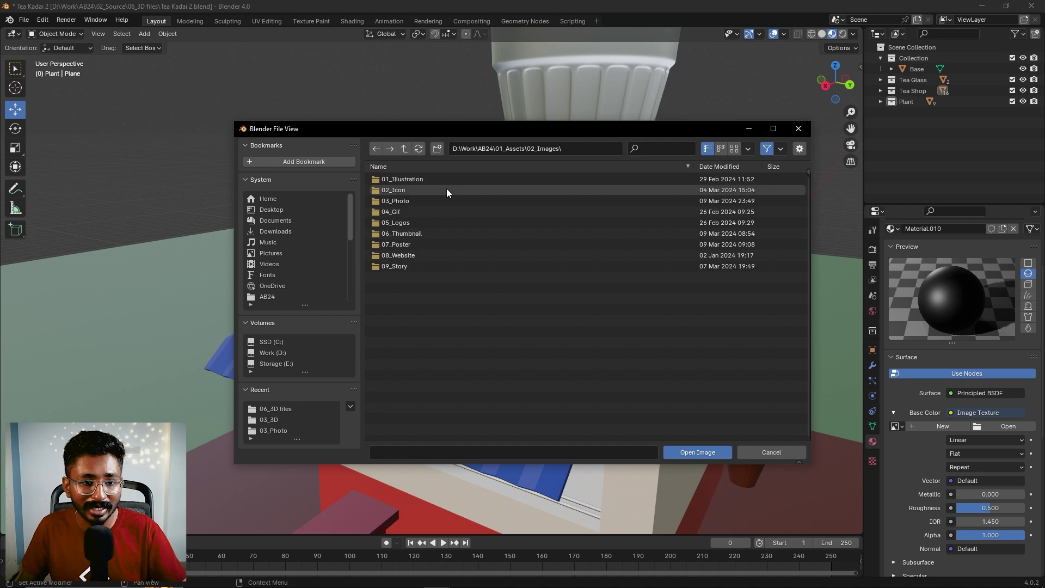
pyautogui.doubleClick(418, 199)
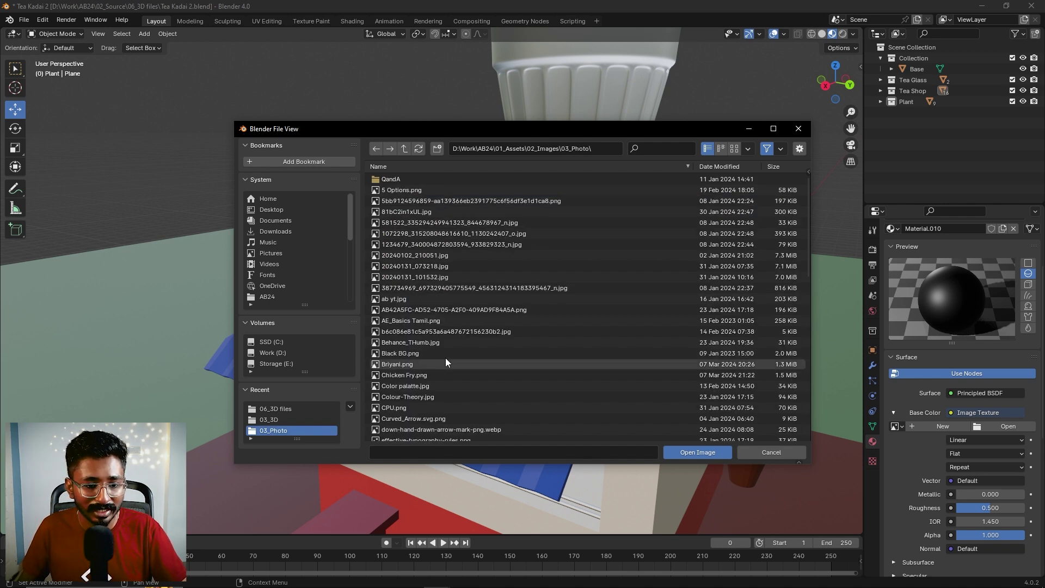
pyautogui.scroll(-10, 446, 358)
pyautogui.click(455, 391)
pyautogui.click(716, 452)
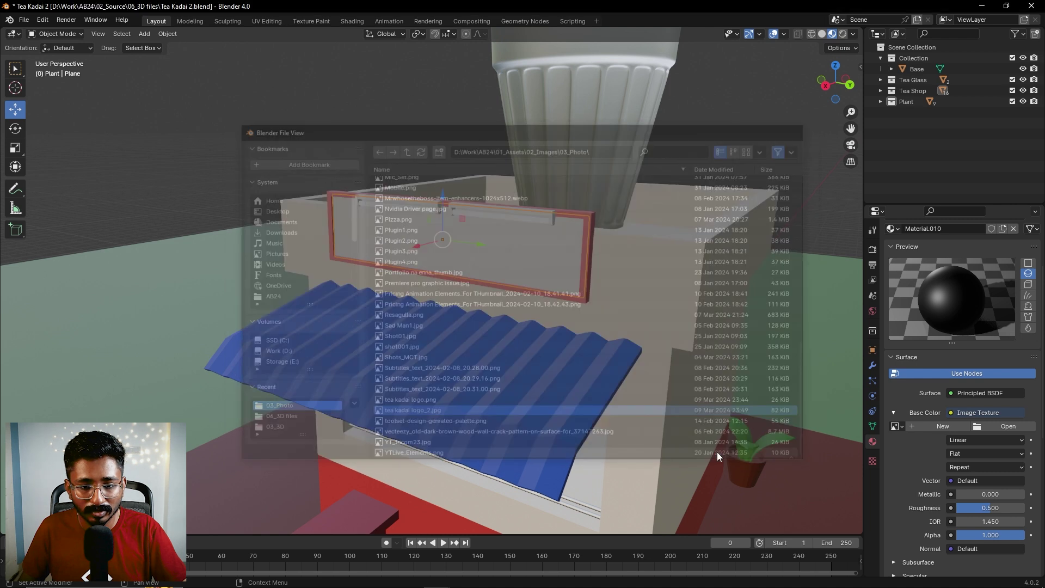
# Deselect the signboard and switch the viewport to Rendered shading with the whole tea shop scene in view
pyautogui.moveTo(787, 357); pyautogui.dragTo(729, 354, button='middle')
pyautogui.scroll(-4, 609, 316)
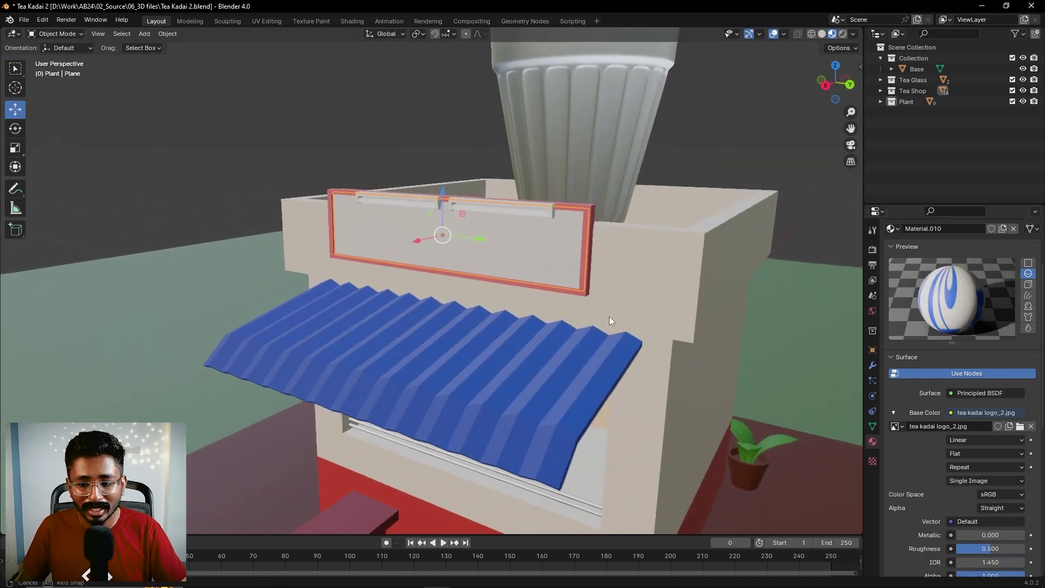
pyautogui.moveTo(615, 310); pyautogui.dragTo(581, 307, button='middle')
pyautogui.scroll(-4, 548, 293)
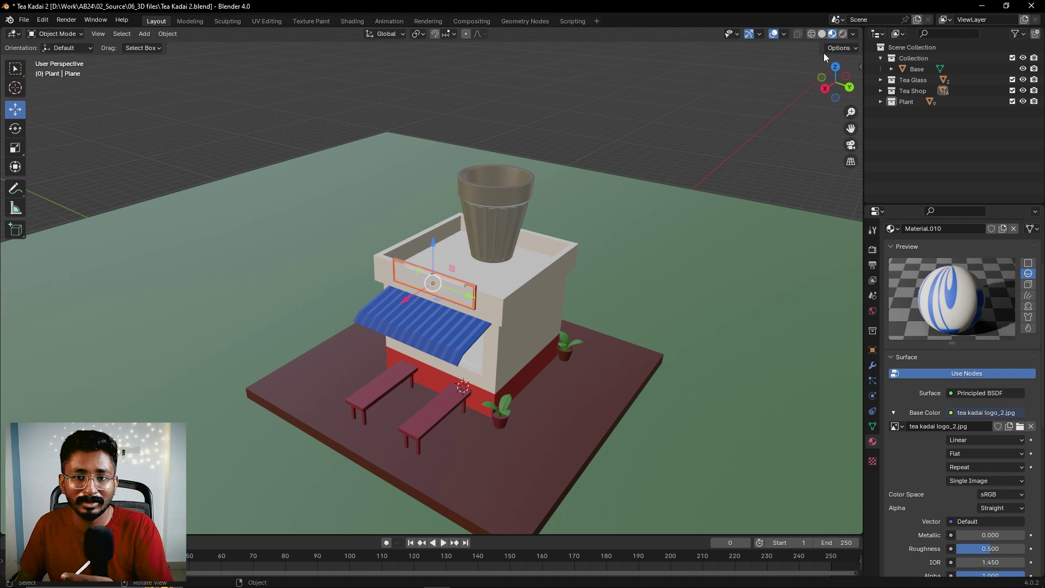
pyautogui.click(754, 107)
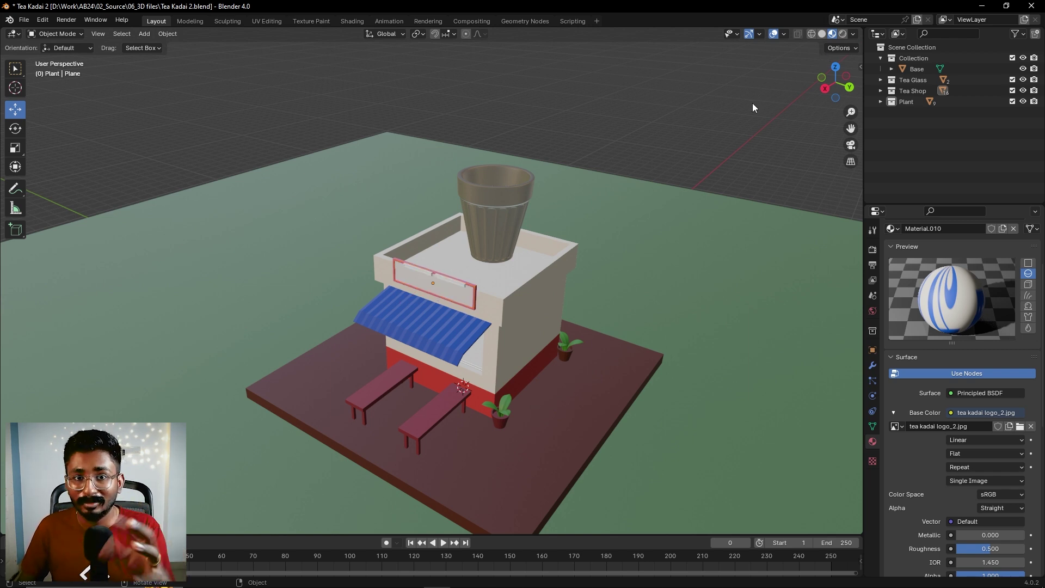
pyautogui.click(842, 34)
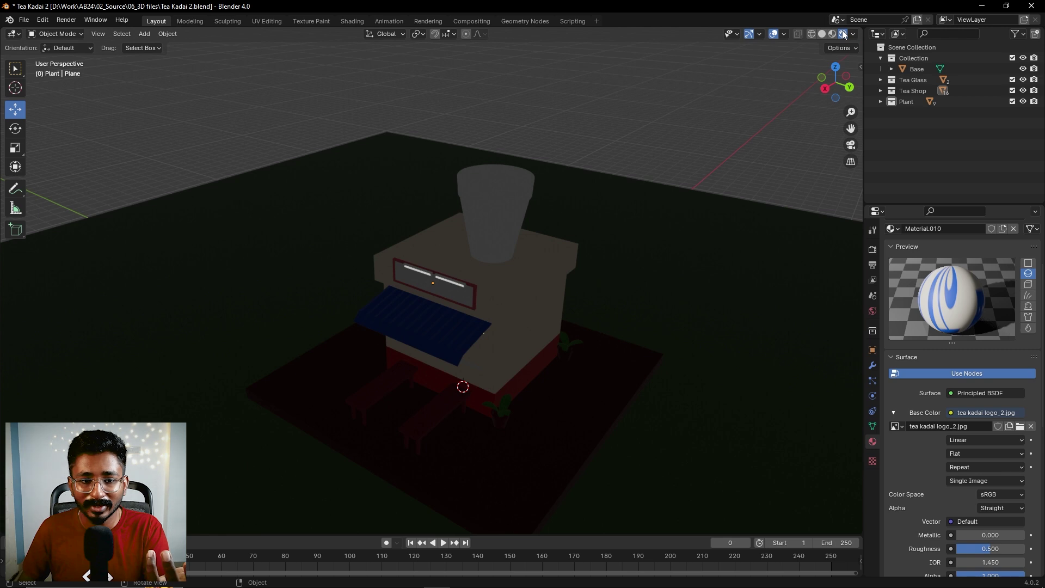
pyautogui.scroll(-4, 532, 326)
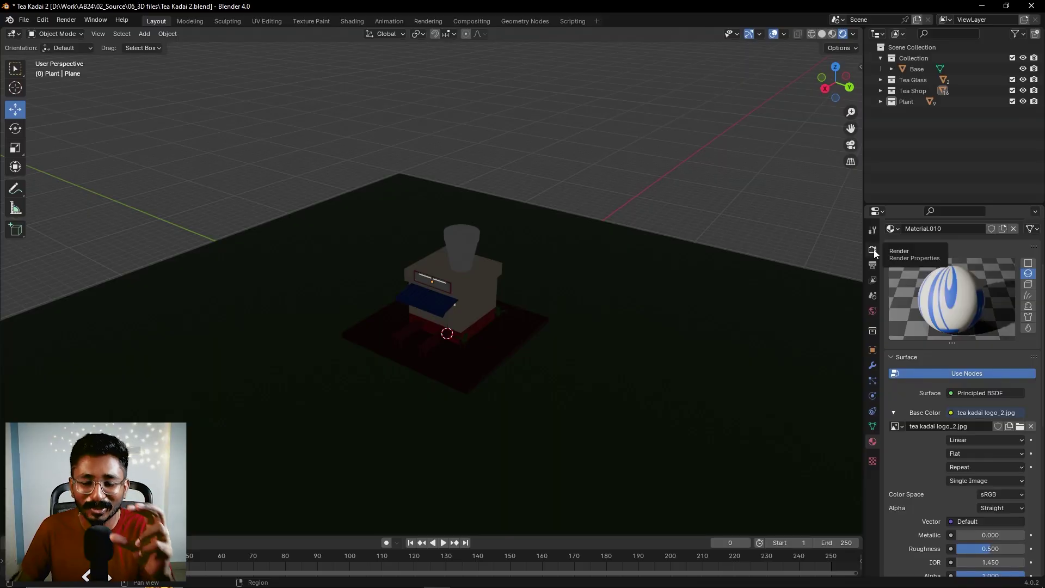
# Change the scene's render engine to Cycles
pyautogui.click(873, 250)
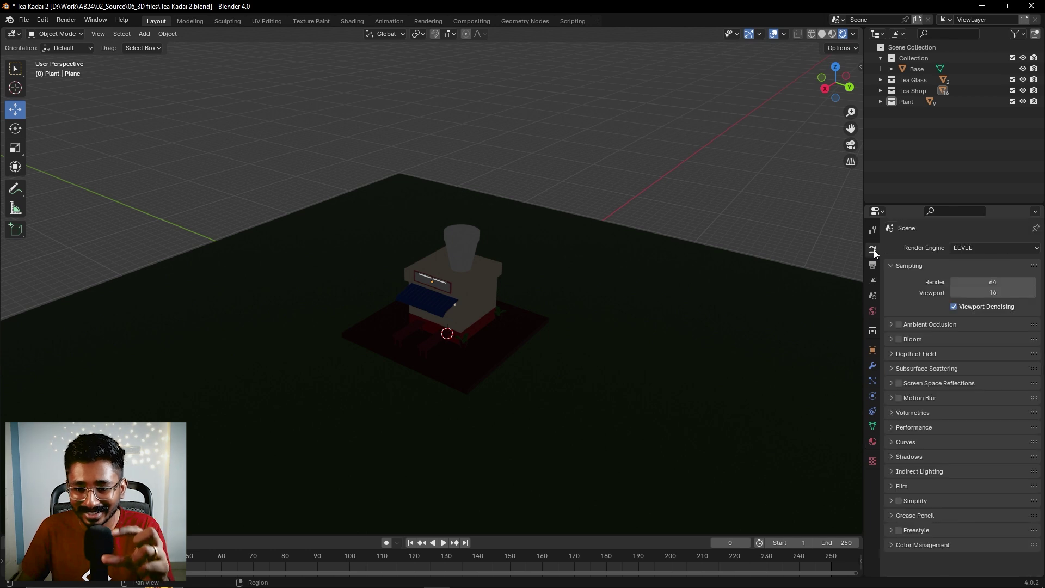
pyautogui.click(970, 250)
pyautogui.click(971, 283)
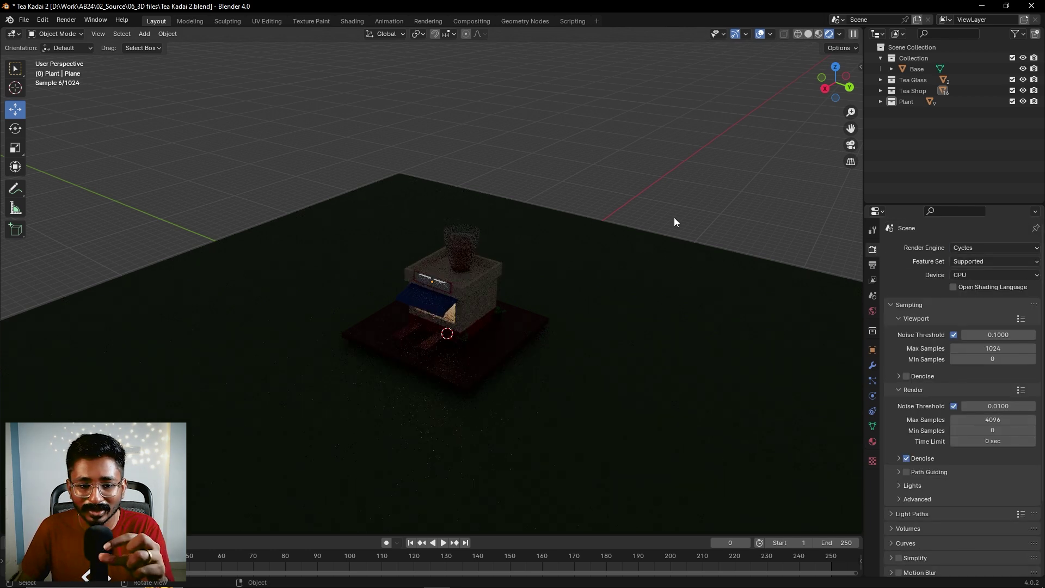
pyautogui.scroll(2, 413, 358)
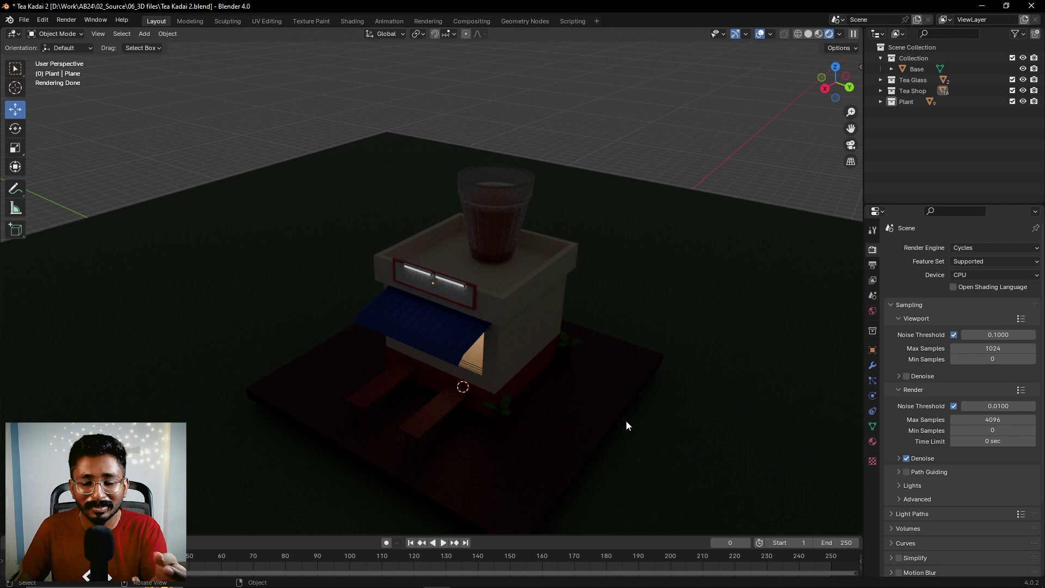
# Create a new collection at the scene's top level and name it Light
pyautogui.rightClick(921, 126)
pyautogui.click(891, 41)
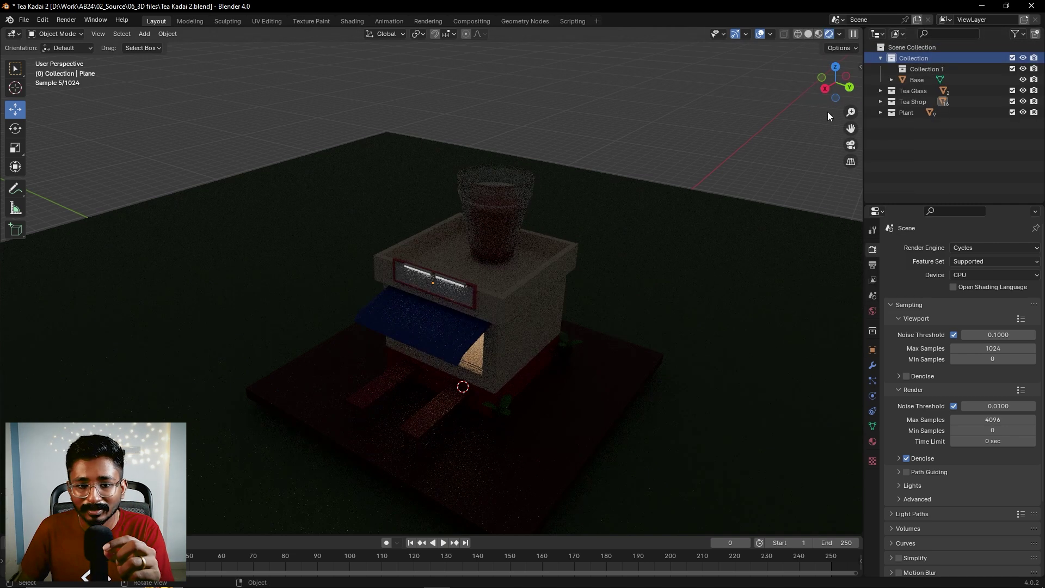
pyautogui.click(932, 70)
pyautogui.moveTo(933, 72); pyautogui.dragTo(922, 138)
pyautogui.doubleClick(916, 112)
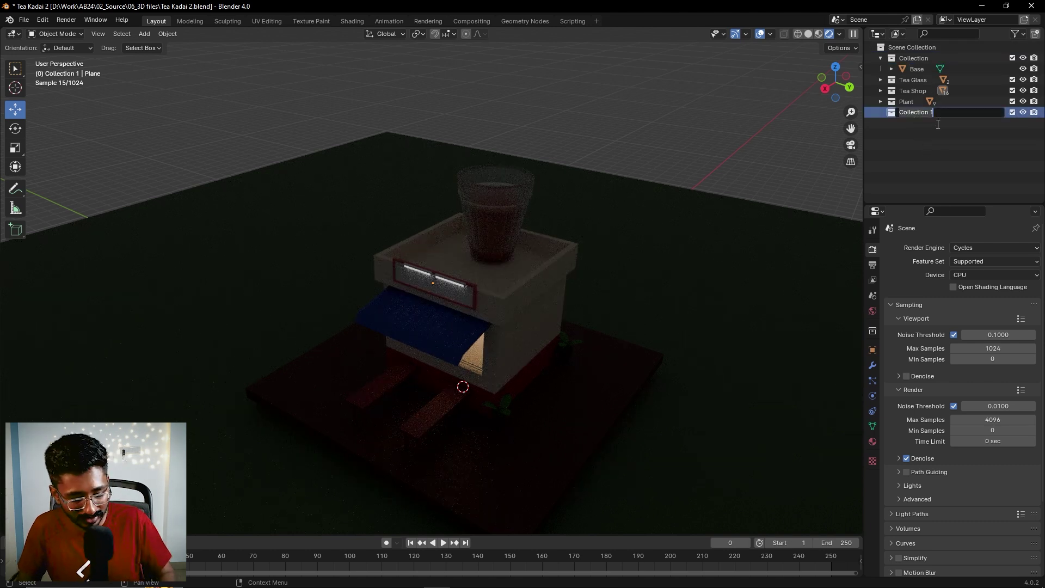
pyautogui.write('Ligh')
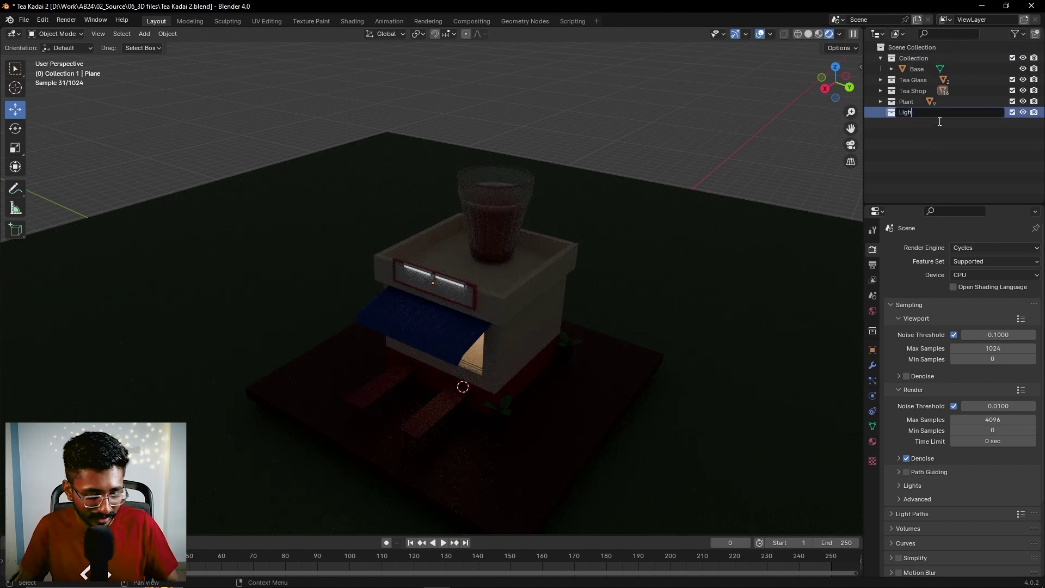
pyautogui.write('t')
pyautogui.press('Return')
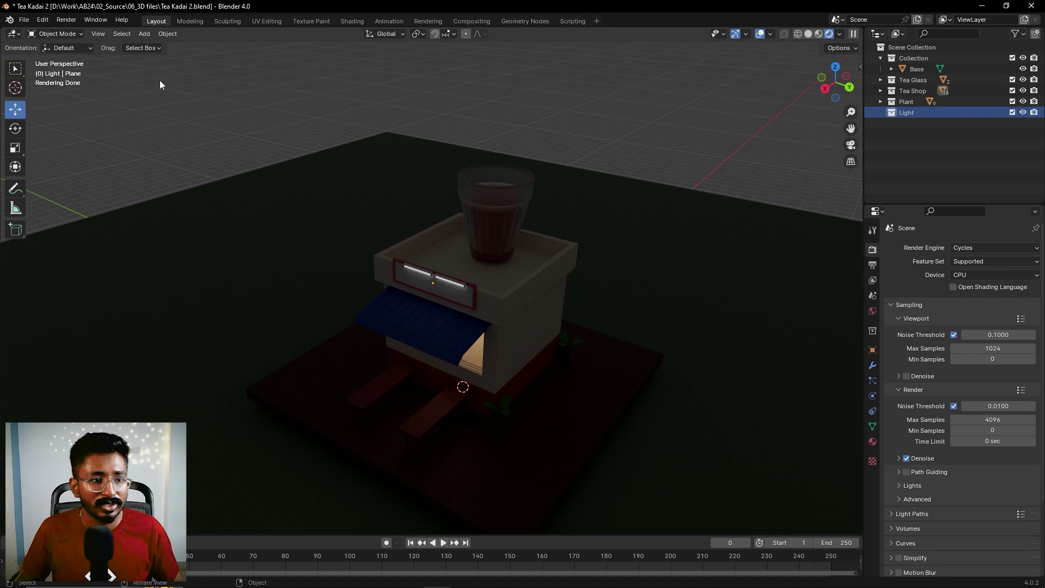
# Add an area light to the Light collection and raise it above the glass on the shop roof
pyautogui.click(143, 33)
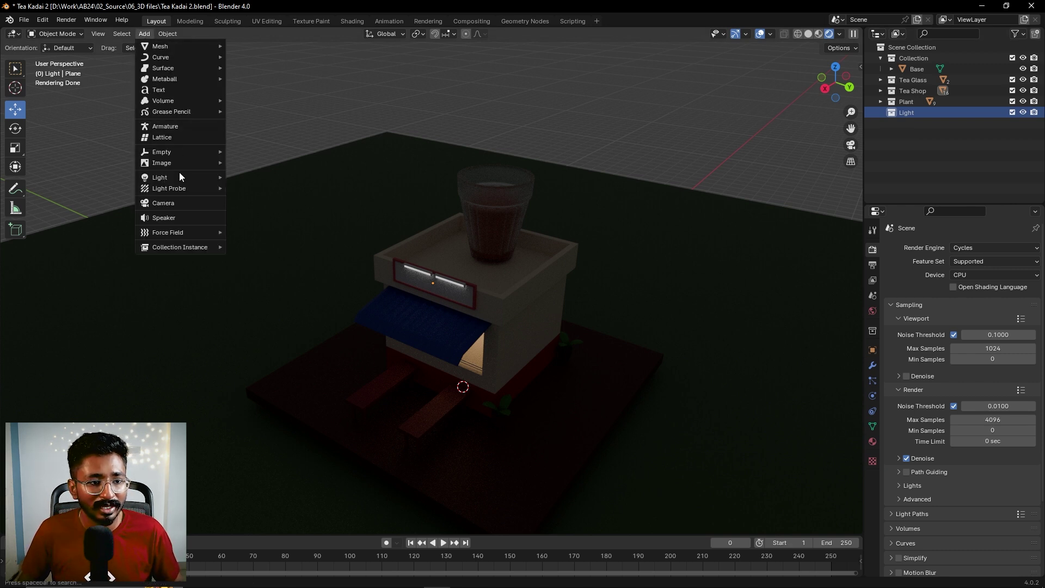
pyautogui.moveTo(203, 176)
pyautogui.click(269, 211)
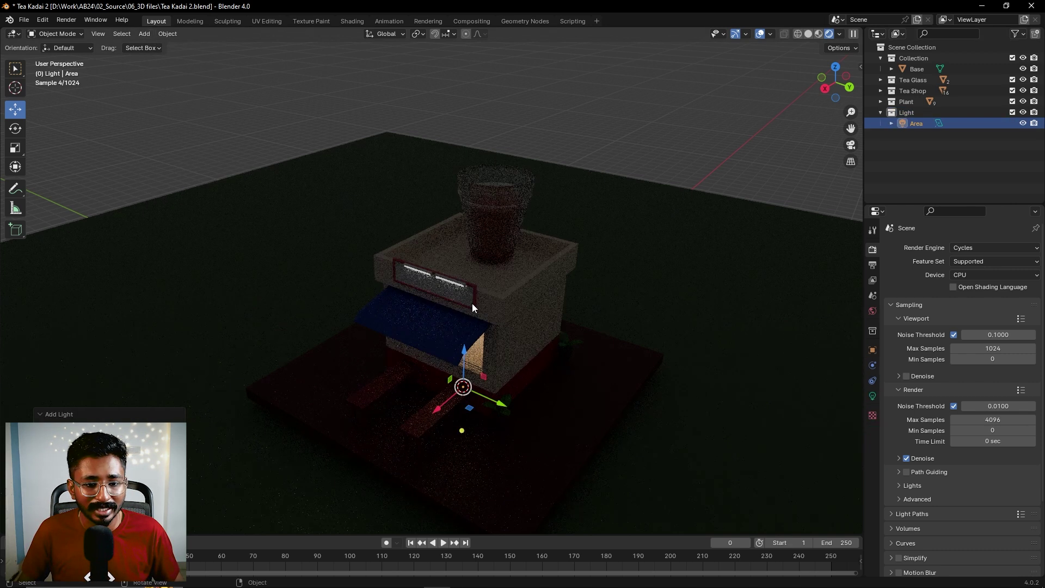
pyautogui.moveTo(465, 353); pyautogui.dragTo(499, 95)
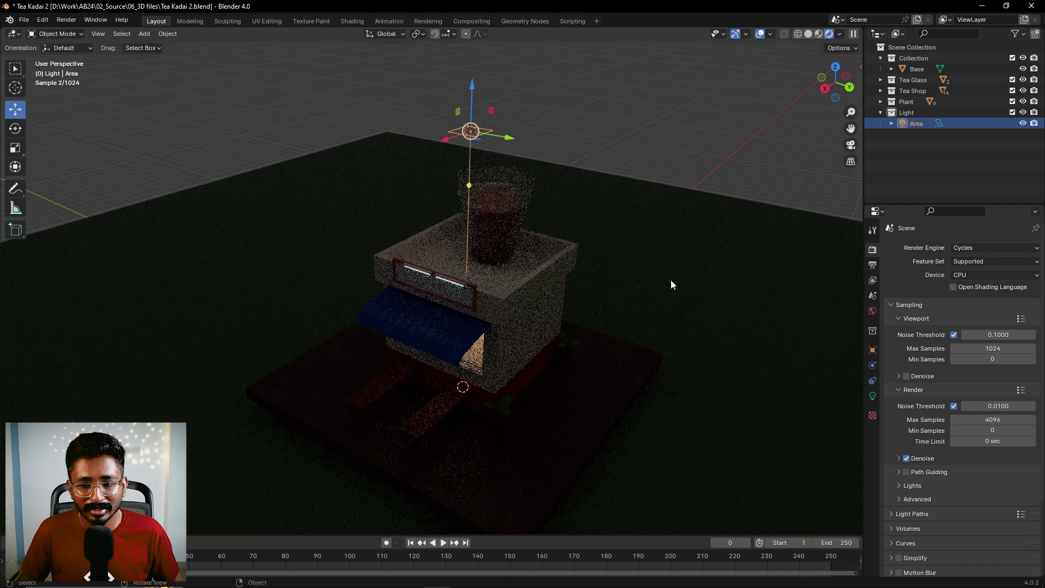
# Set the area light's power to 500 W
pyautogui.click(871, 396)
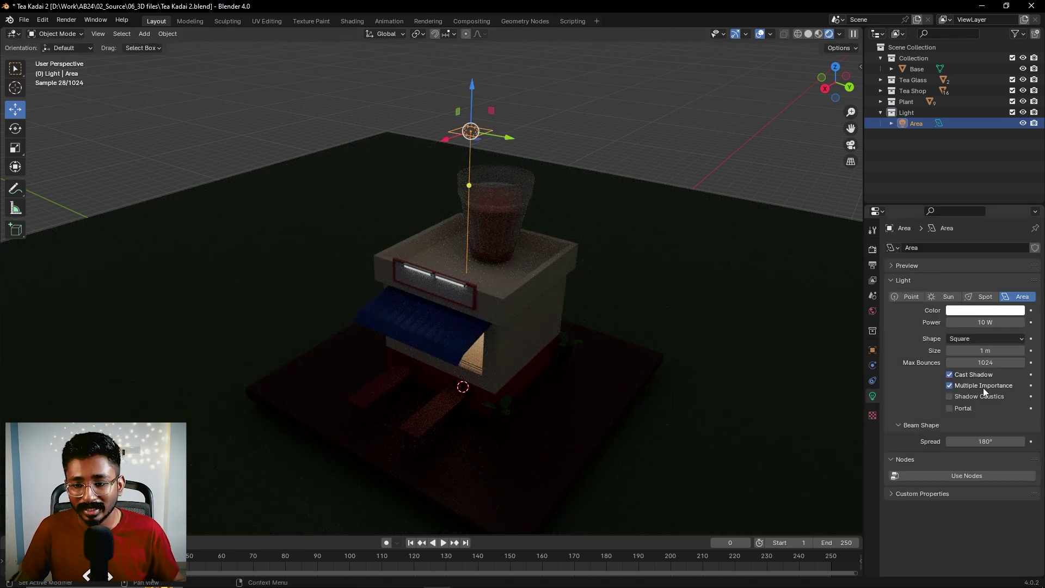
pyautogui.click(985, 322)
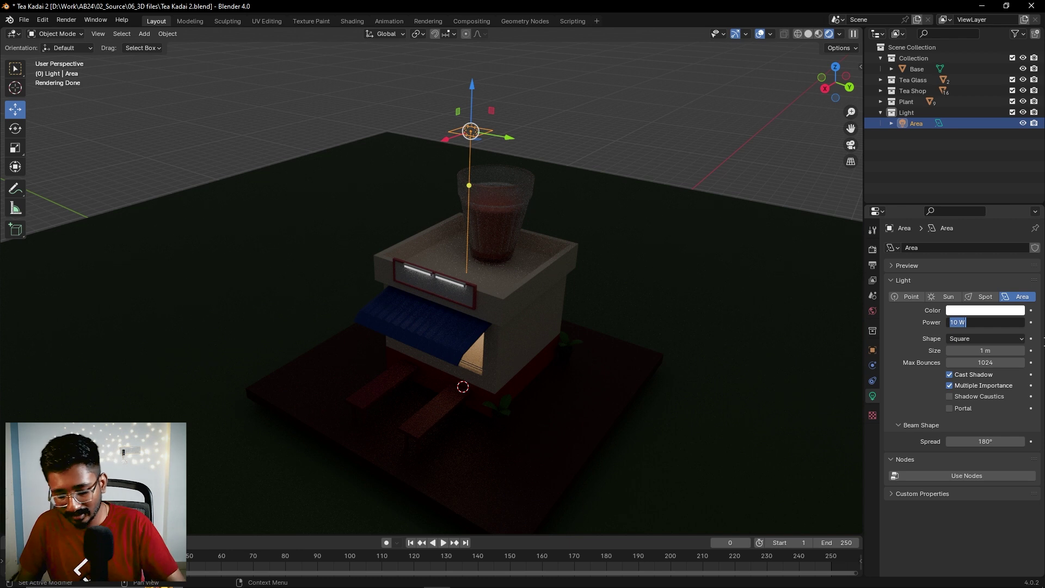
pyautogui.write('500')
pyautogui.press('Return')
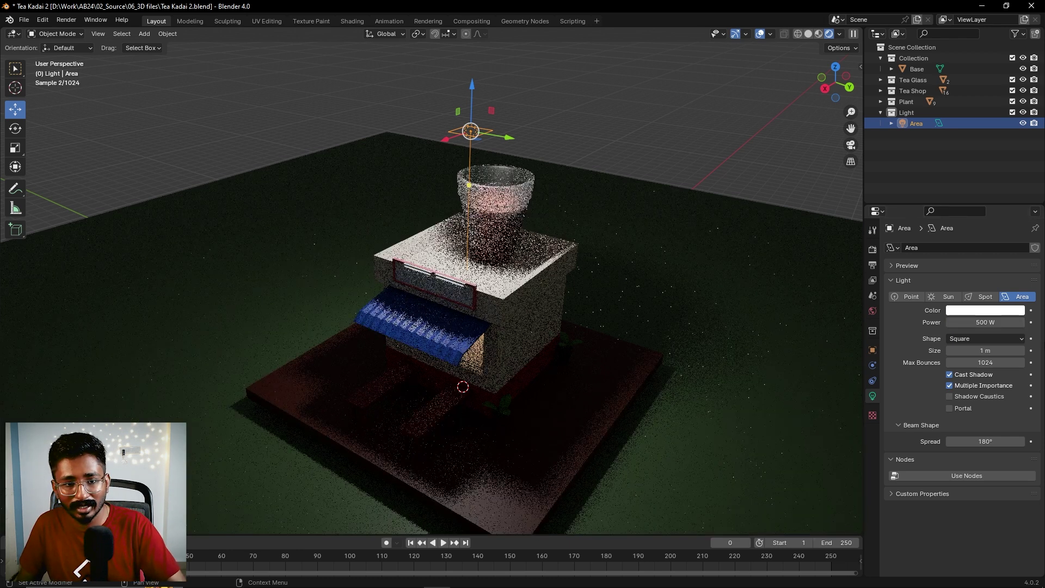
# Raise the area light higher and move it about 6 m along X to stand in front of the shop
pyautogui.moveTo(472, 80); pyautogui.dragTo(473, 18)
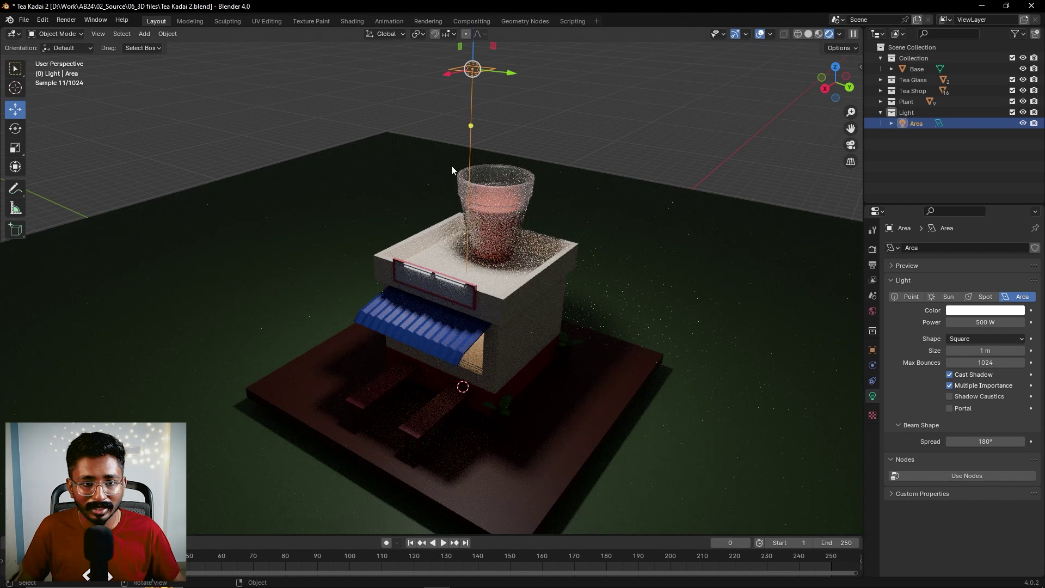
pyautogui.press('g')
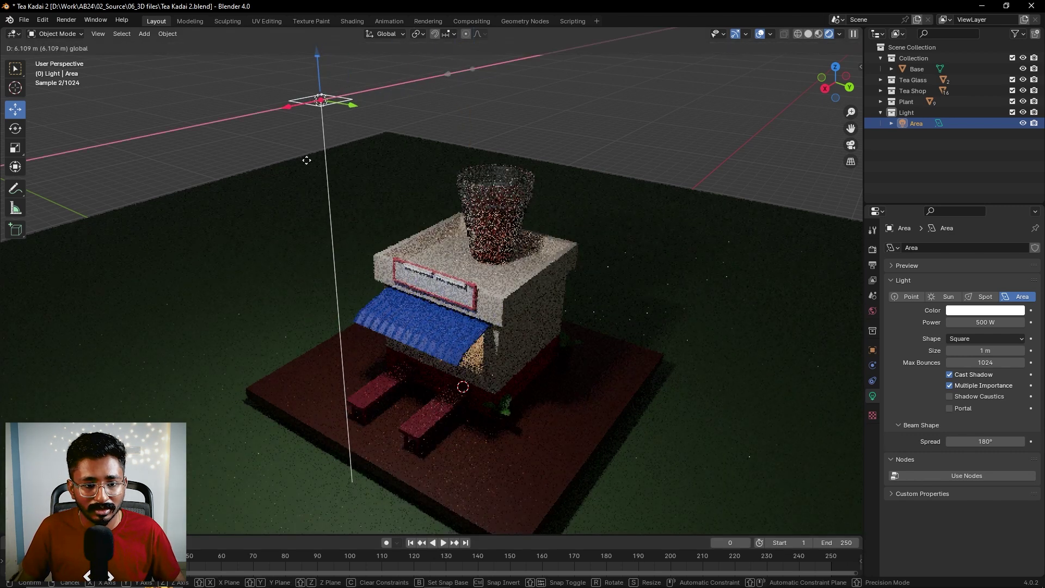
pyautogui.click(309, 177)
# Examine the signboard up close and review the image texture settings of its material
pyautogui.moveTo(583, 414); pyautogui.dragTo(604, 388, button='middle')
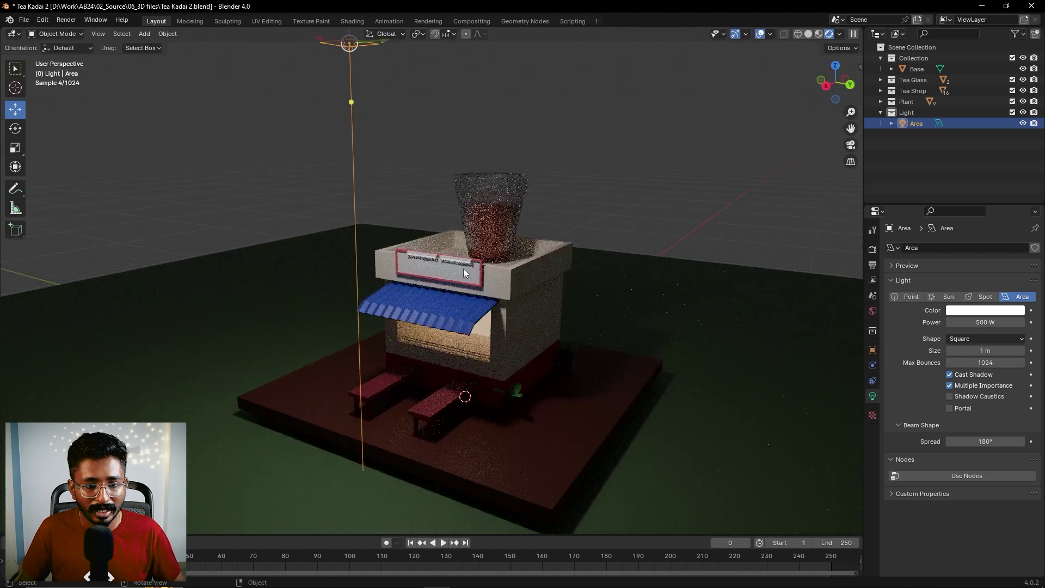
pyautogui.click(450, 273)
pyautogui.scroll(5, 470, 312)
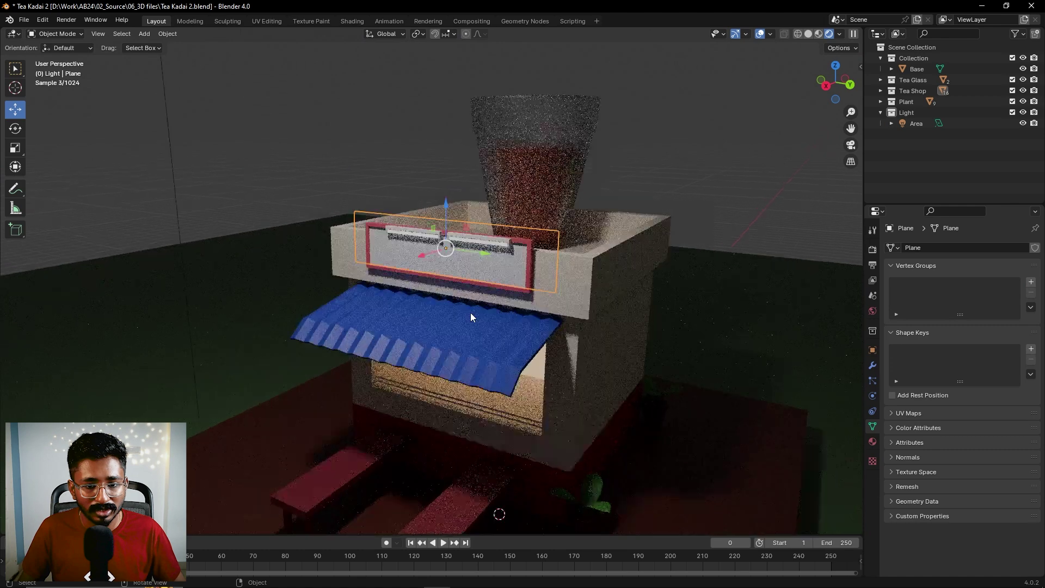
pyautogui.moveTo(686, 348); pyautogui.dragTo(711, 342, button='middle')
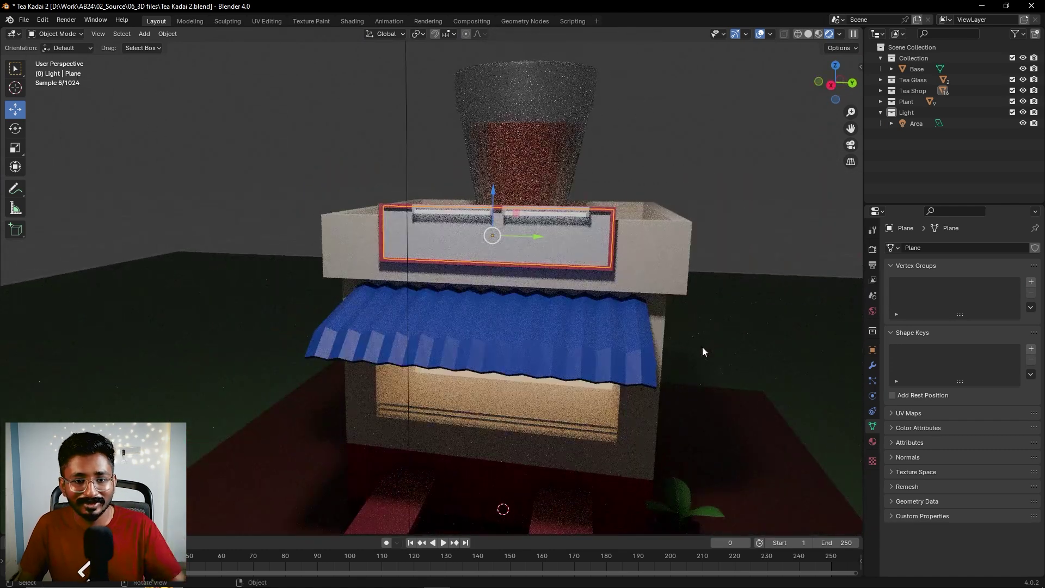
pyautogui.moveTo(635, 335); pyautogui.dragTo(459, 256, button='middle')
pyautogui.scroll(4, 459, 257)
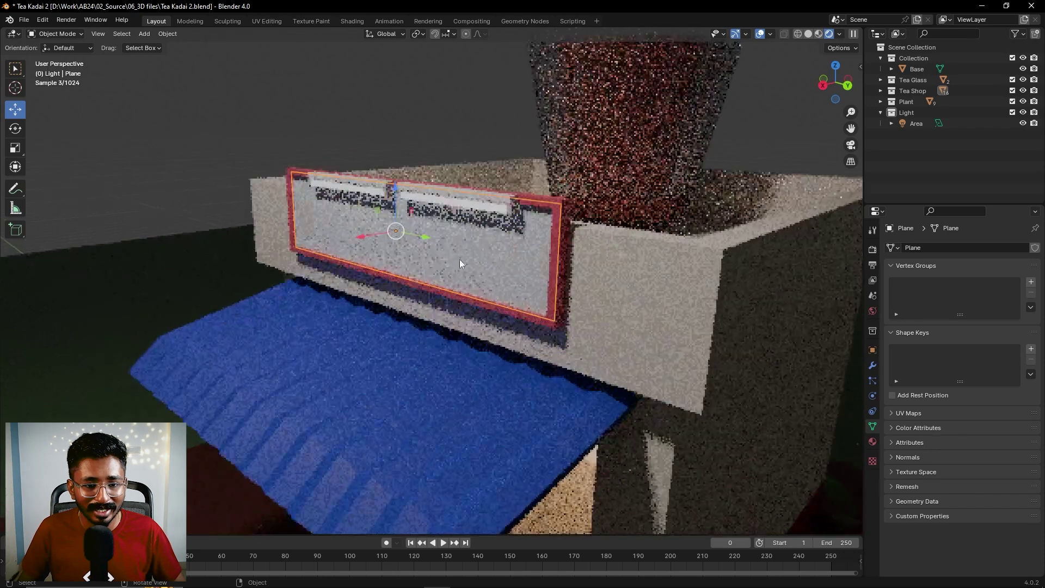
pyautogui.click(872, 442)
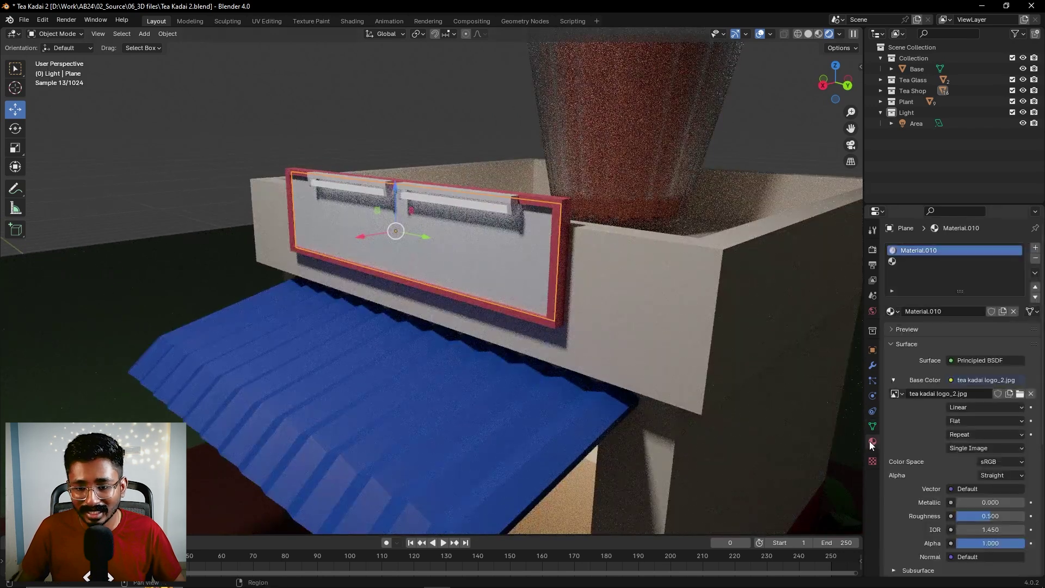
pyautogui.scroll(-1, 928, 418)
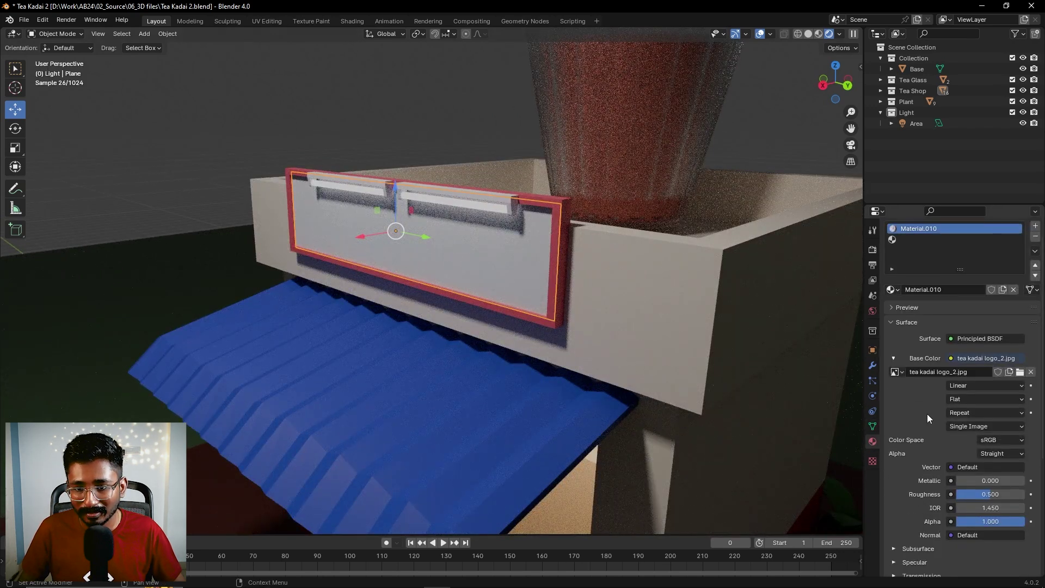
pyautogui.scroll(-2, 926, 414)
pyautogui.scroll(3, 927, 413)
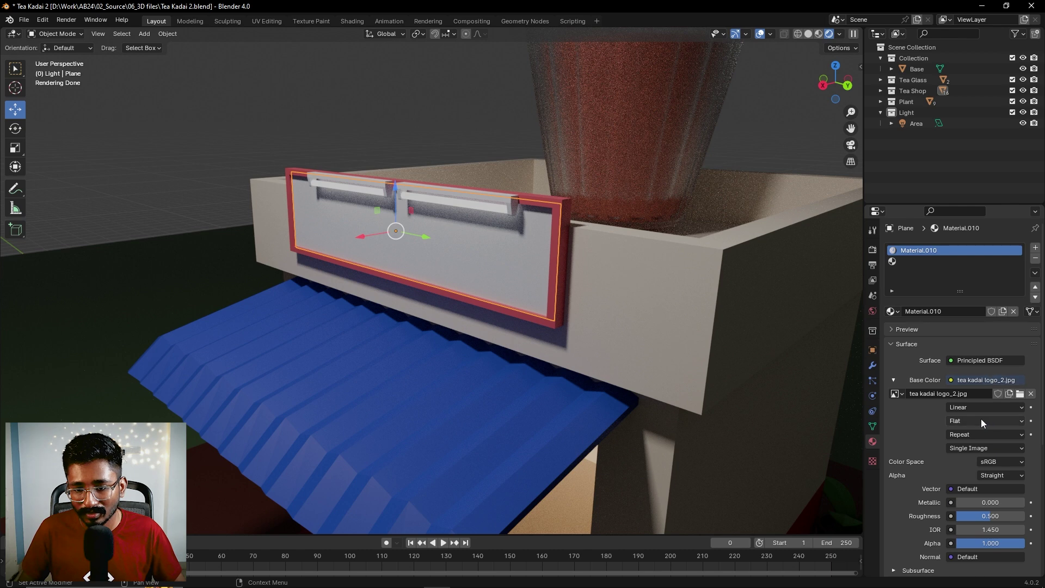
pyautogui.scroll(-3, 466, 289)
# Remove the signboard plane's empty second material slot
pyautogui.moveTo(472, 285); pyautogui.dragTo(354, 328, button='middle')
pyautogui.scroll(3, 666, 314)
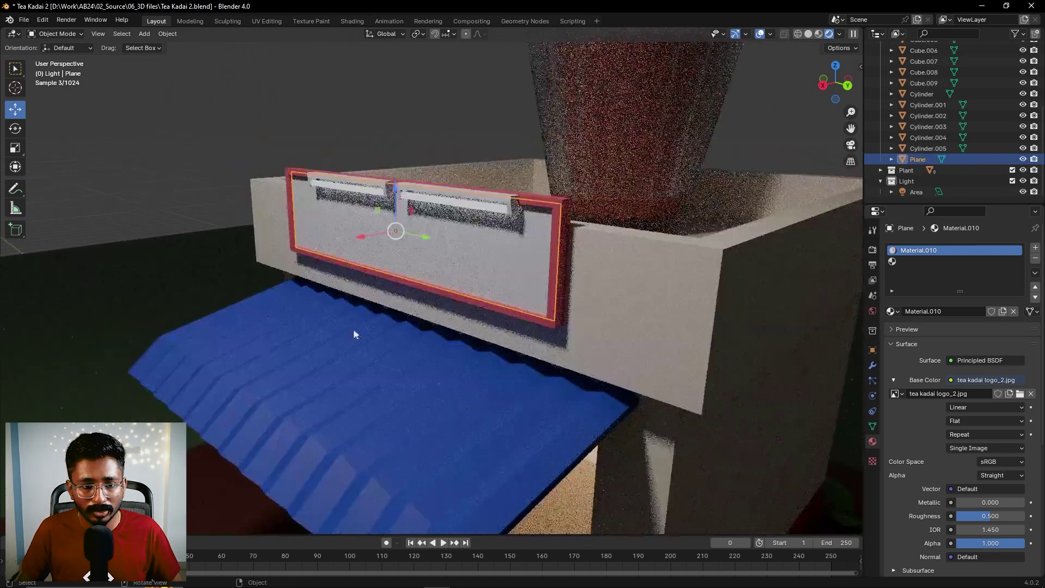
pyautogui.click(915, 262)
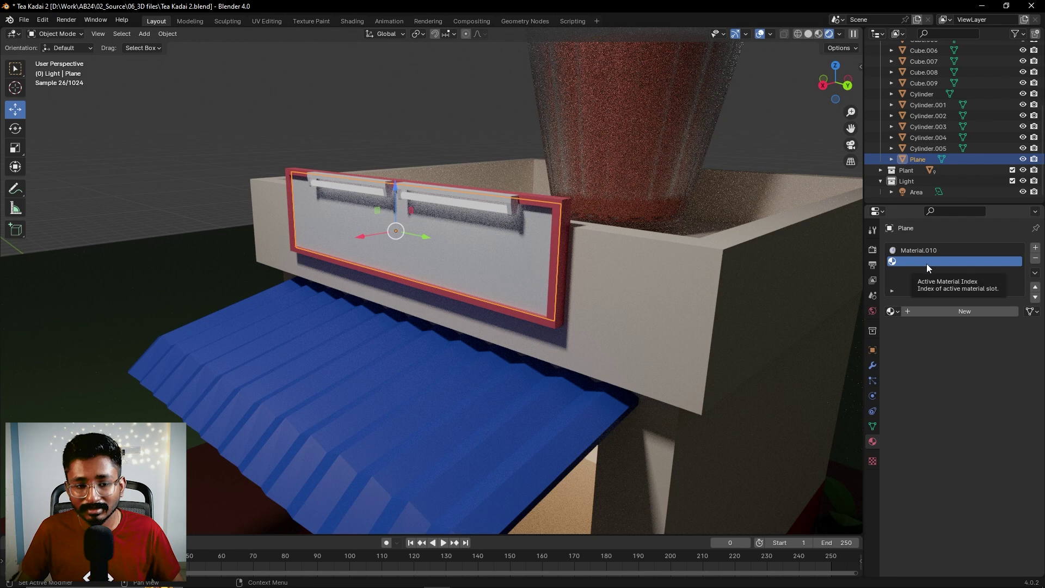
pyautogui.click(1035, 260)
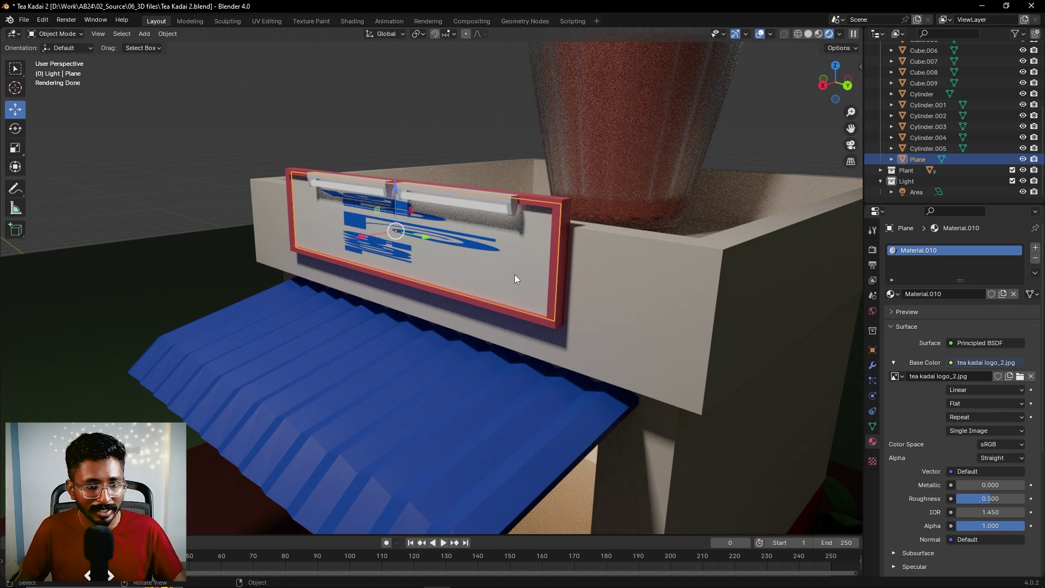
# Rotate the signboard plane about 85° around global X and scale it along Z to roughly 0.2
pyautogui.press('r')
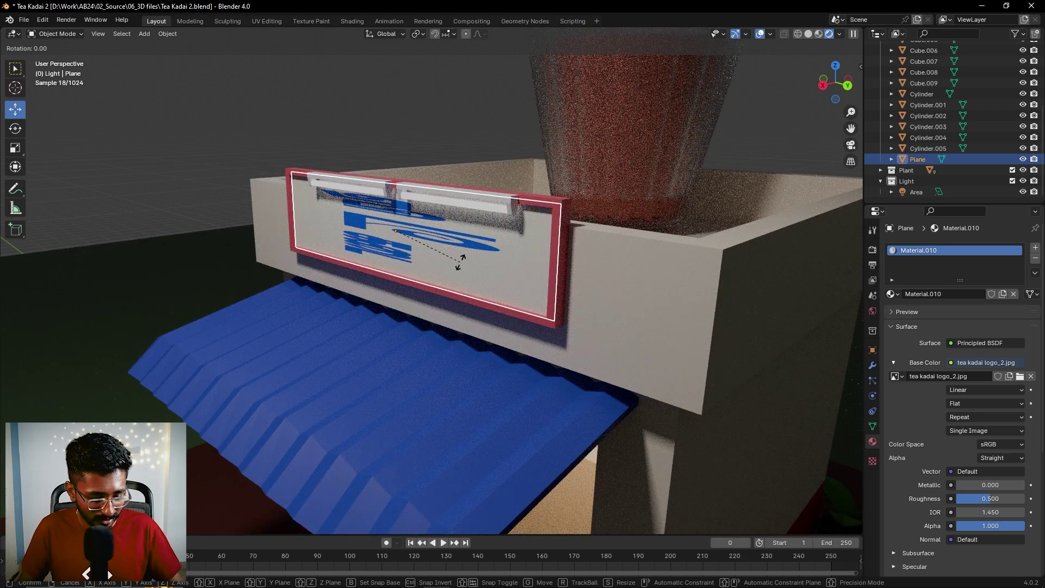
pyautogui.press('x')
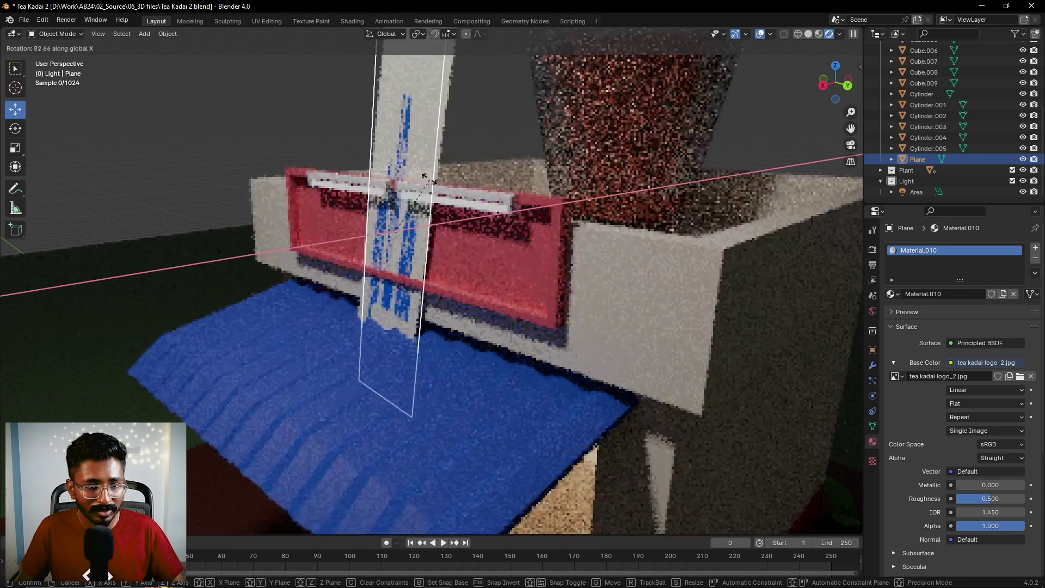
pyautogui.click(430, 180)
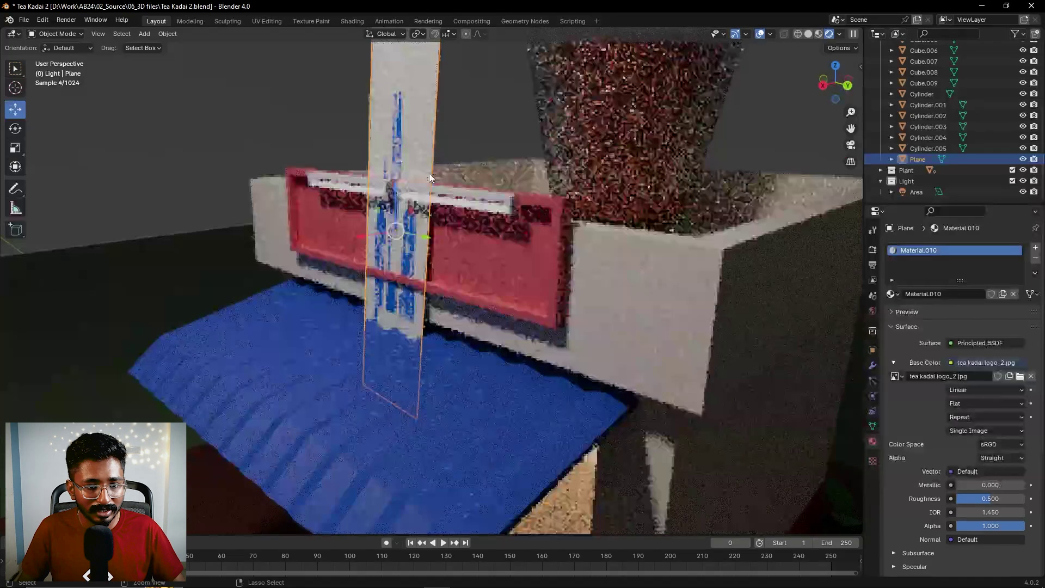
pyautogui.press('s')
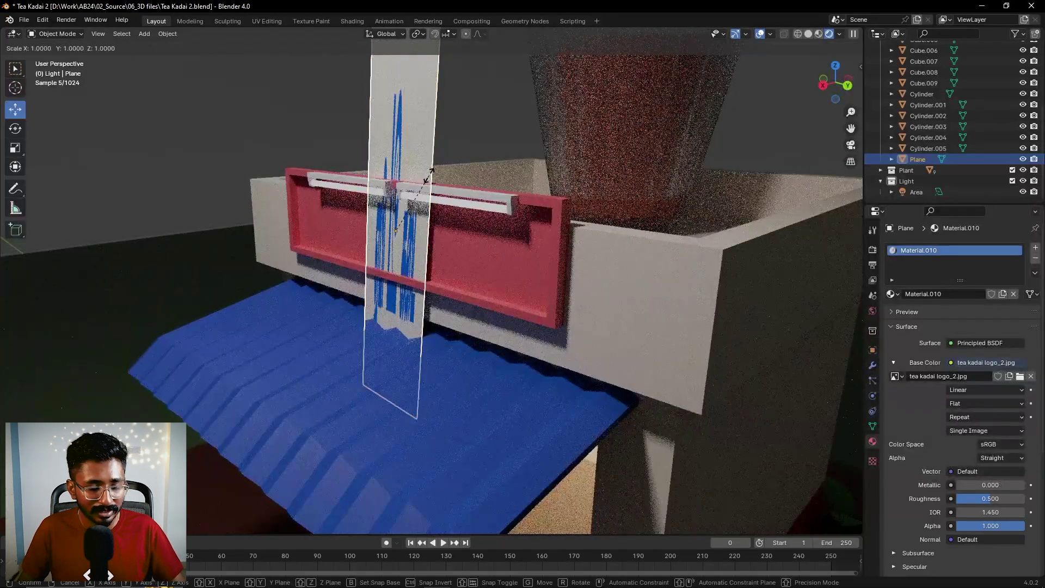
pyautogui.press('z')
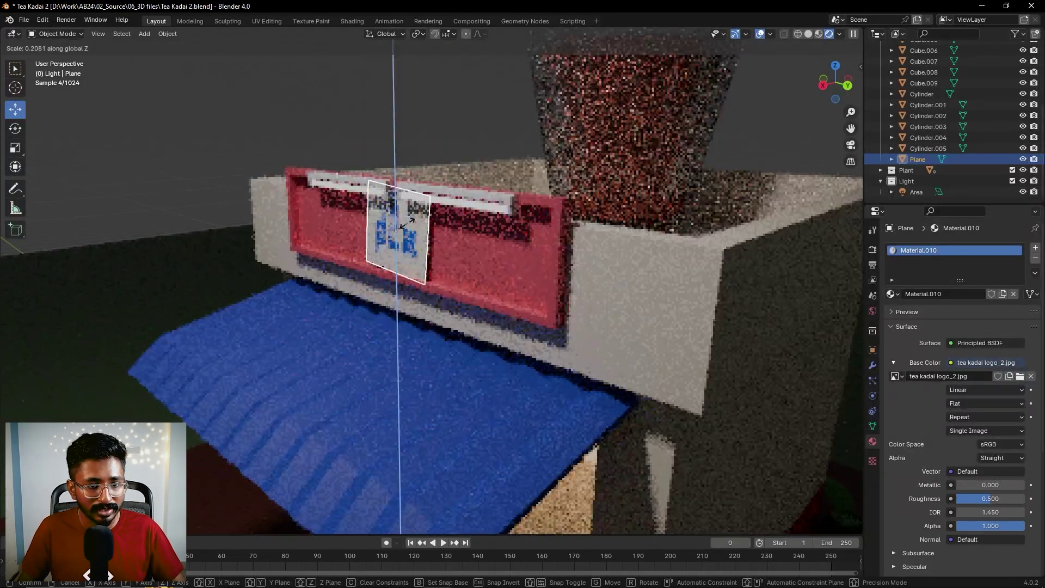
pyautogui.click(407, 225)
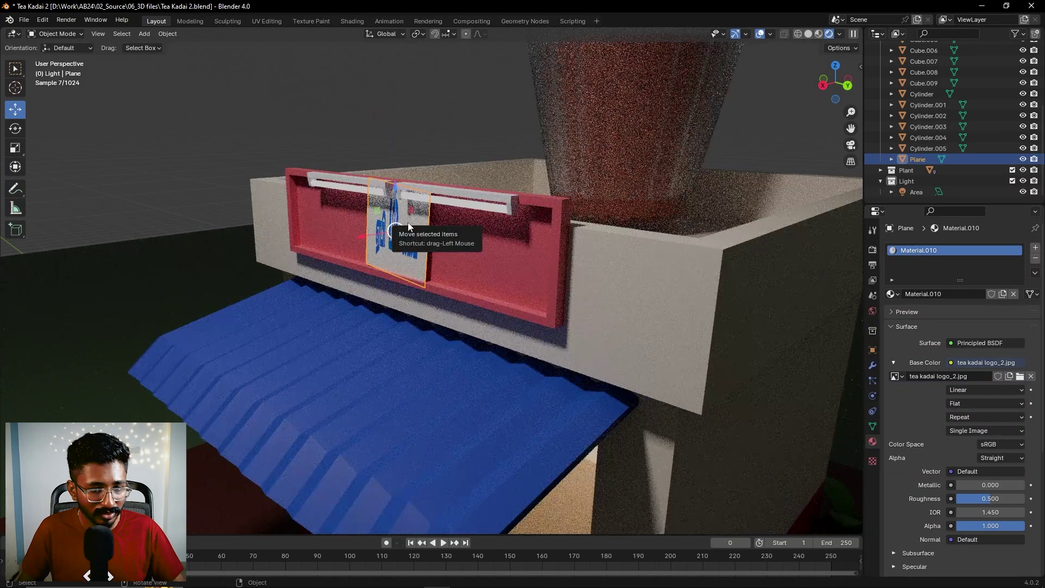
# Rotate the signboard plane about 5° more around X and stretch it along Y to fill the red frame
pyautogui.press('r')
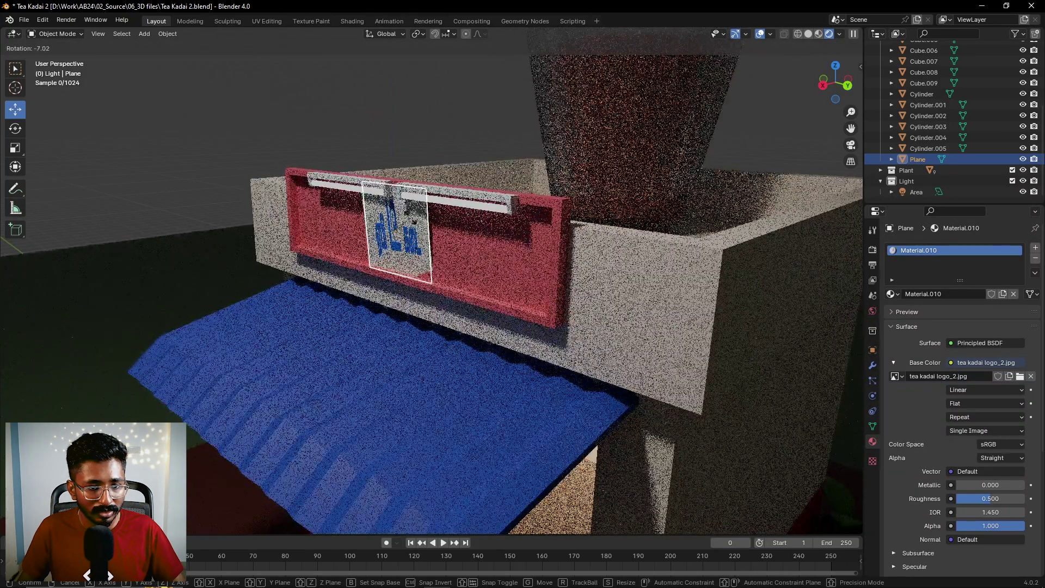
pyautogui.press('x')
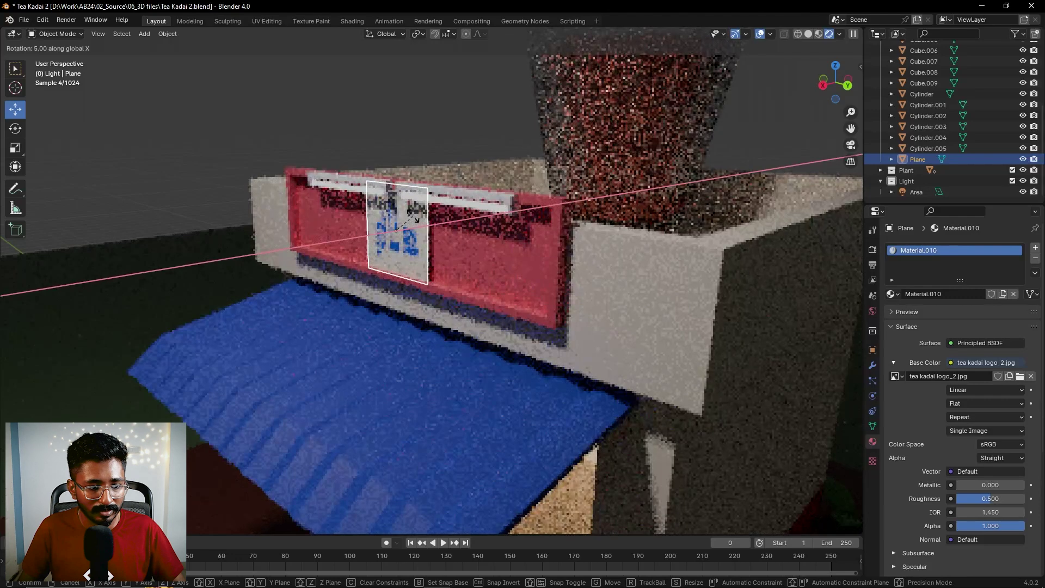
pyautogui.click(413, 217)
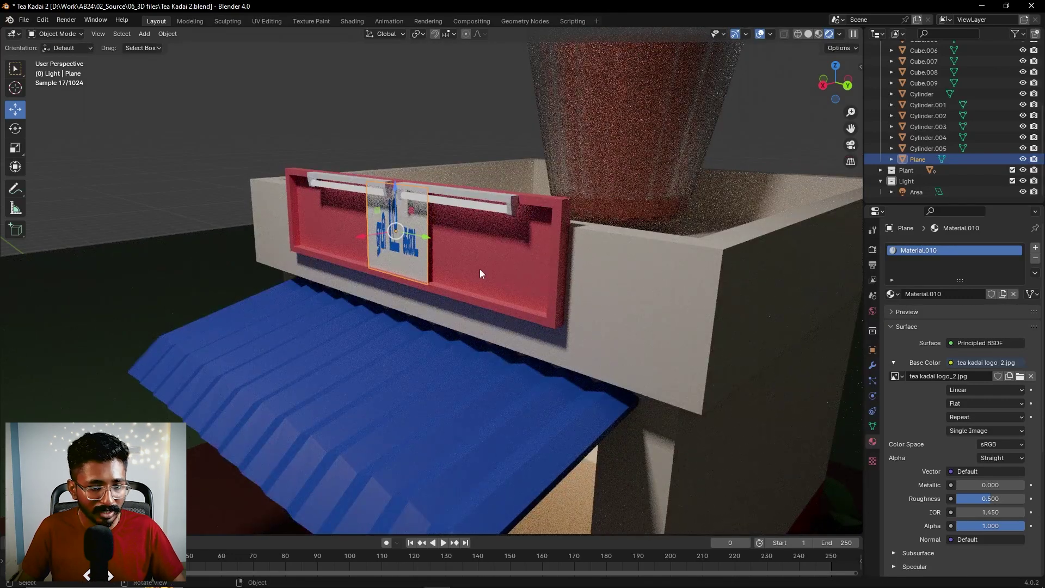
pyautogui.press('s')
pyautogui.press('y')
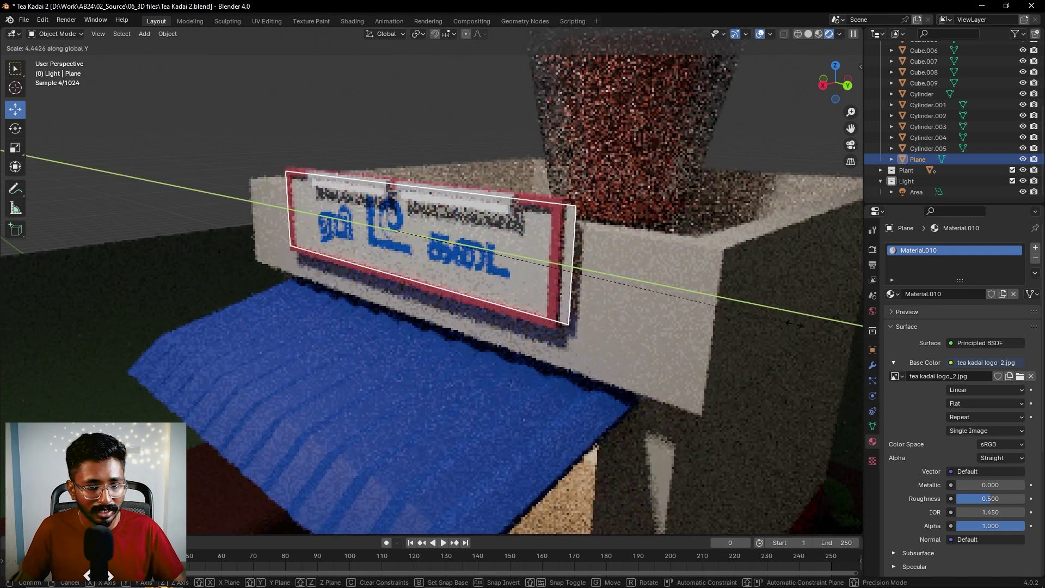
pyautogui.click(768, 321)
# Check how the logo image fits the signboard's UV layout and return to the rendered layout view
pyautogui.moveTo(767, 322); pyautogui.dragTo(308, 86, button='middle')
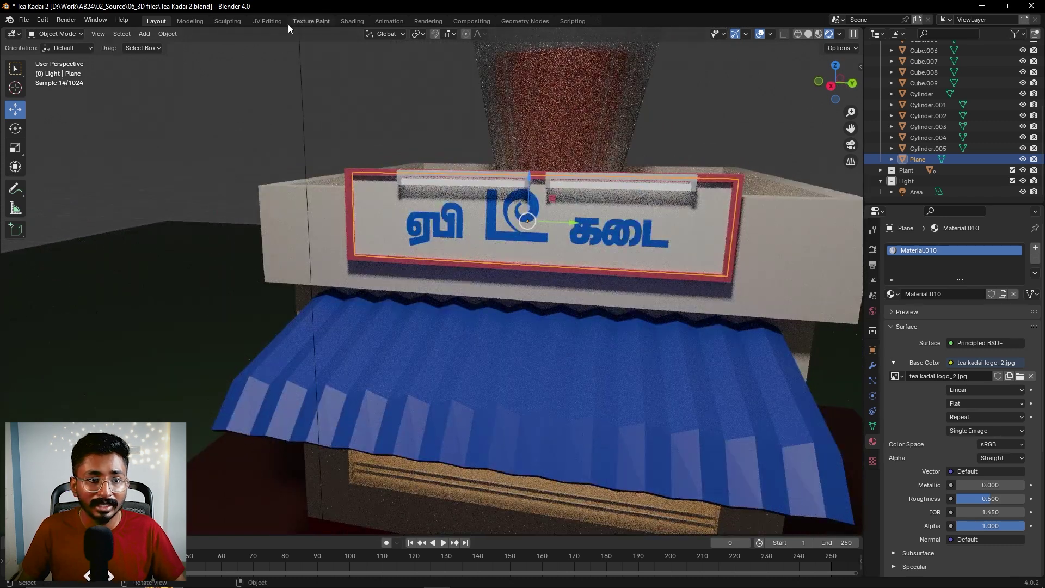
pyautogui.click(267, 21)
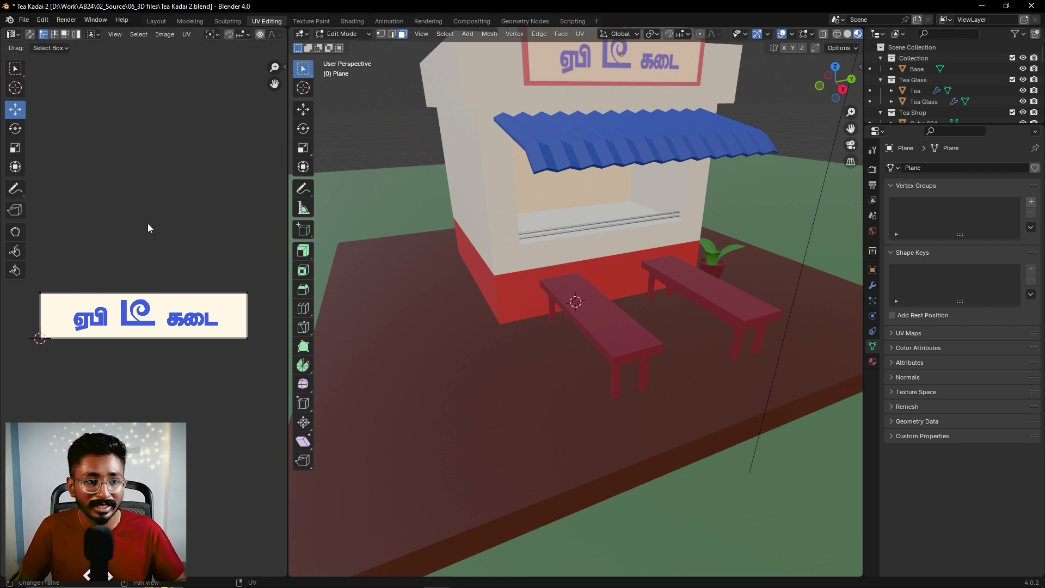
pyautogui.click(155, 22)
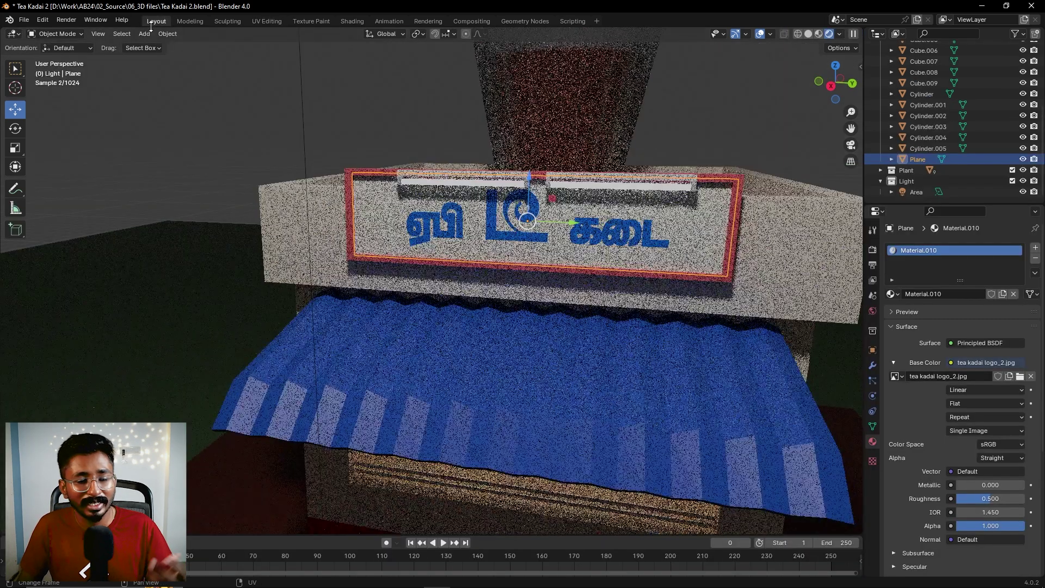
# Set the IOR of the tea glass's Glass BSDF material to 2
pyautogui.scroll(-8, 419, 152)
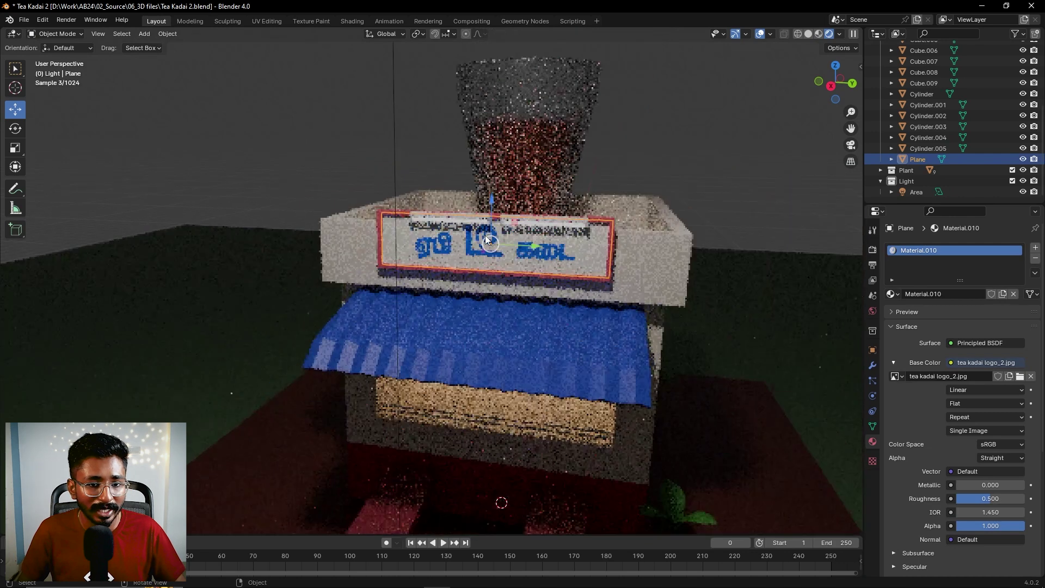
pyautogui.moveTo(602, 286); pyautogui.dragTo(525, 335, button='middle')
pyautogui.scroll(-3, 459, 290)
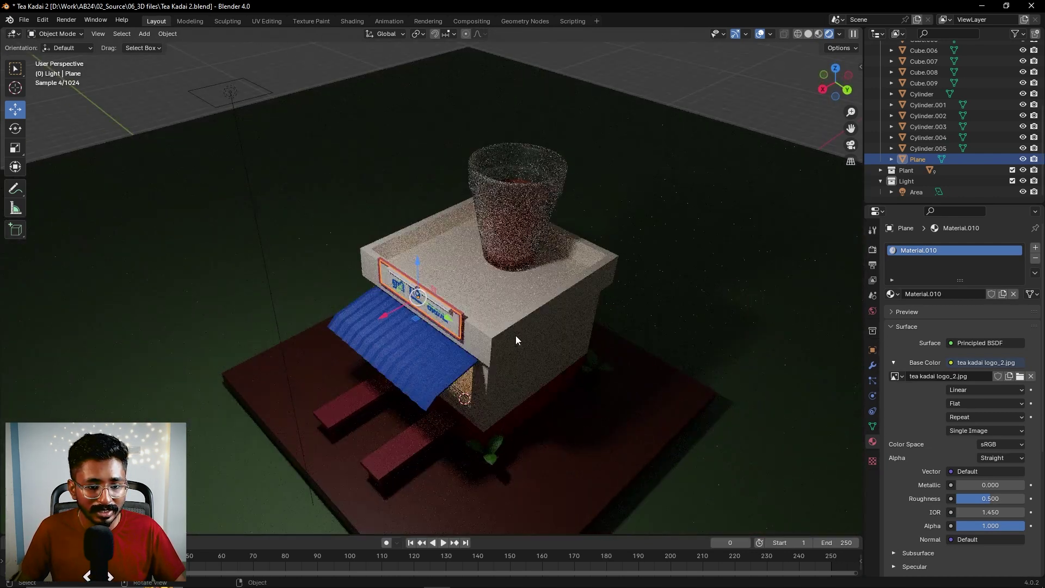
pyautogui.moveTo(593, 303); pyautogui.dragTo(561, 327, button='middle')
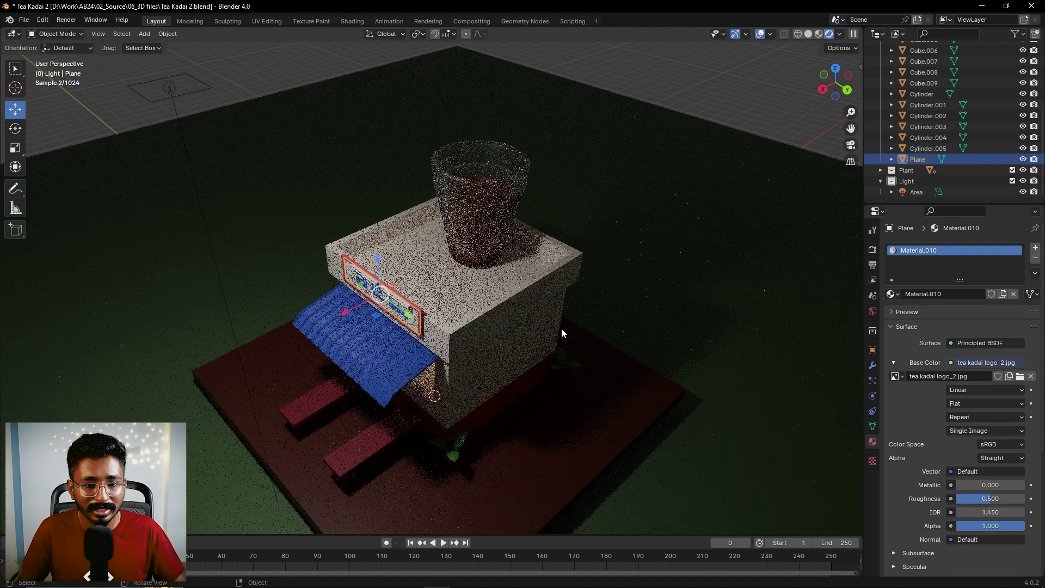
pyautogui.click(505, 185)
pyautogui.scroll(5, 514, 231)
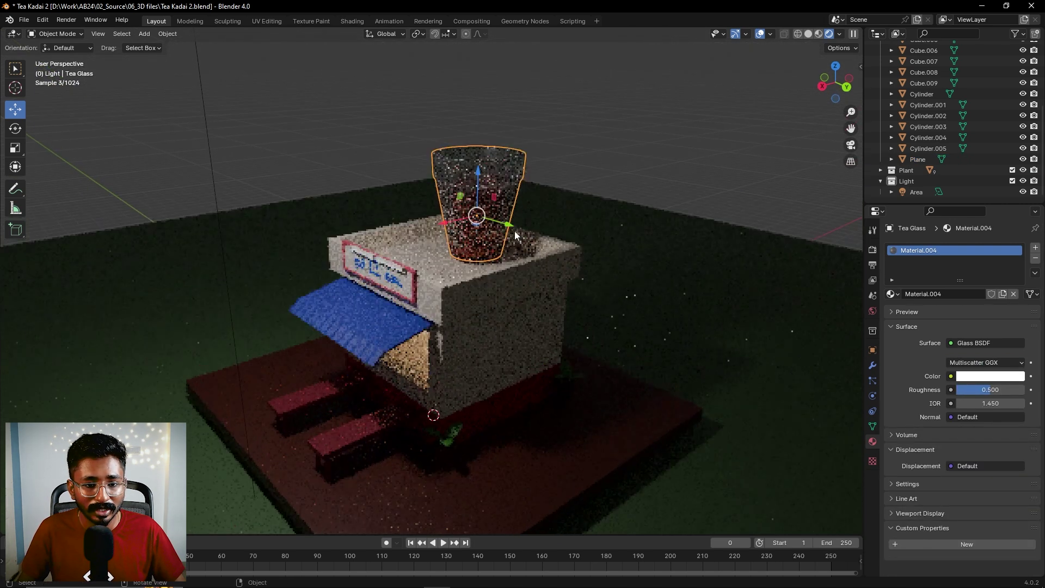
pyautogui.moveTo(641, 187); pyautogui.dragTo(557, 298, button='middle')
pyautogui.scroll(-8, 545, 271)
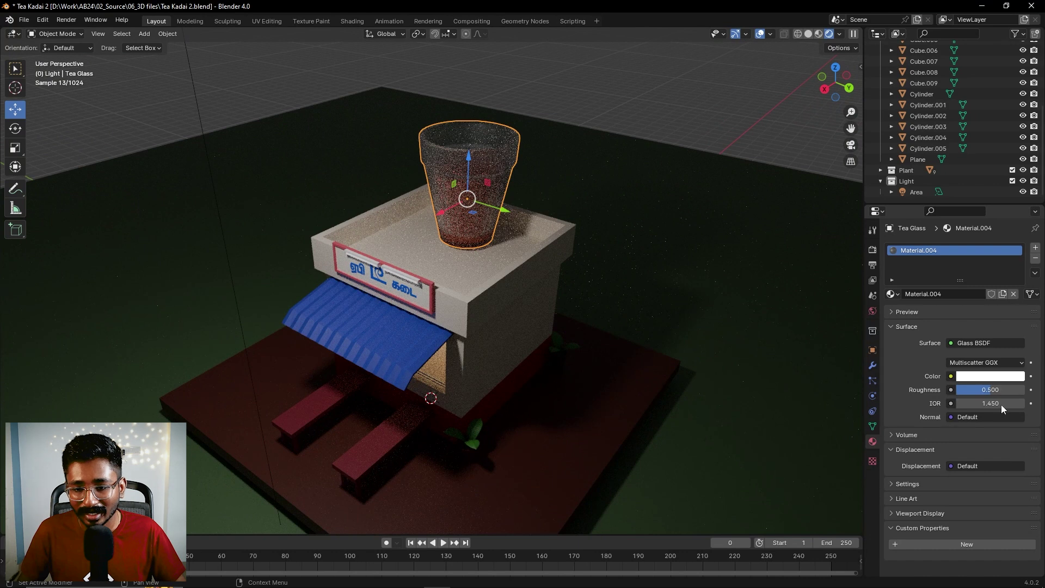
pyautogui.click(1021, 404)
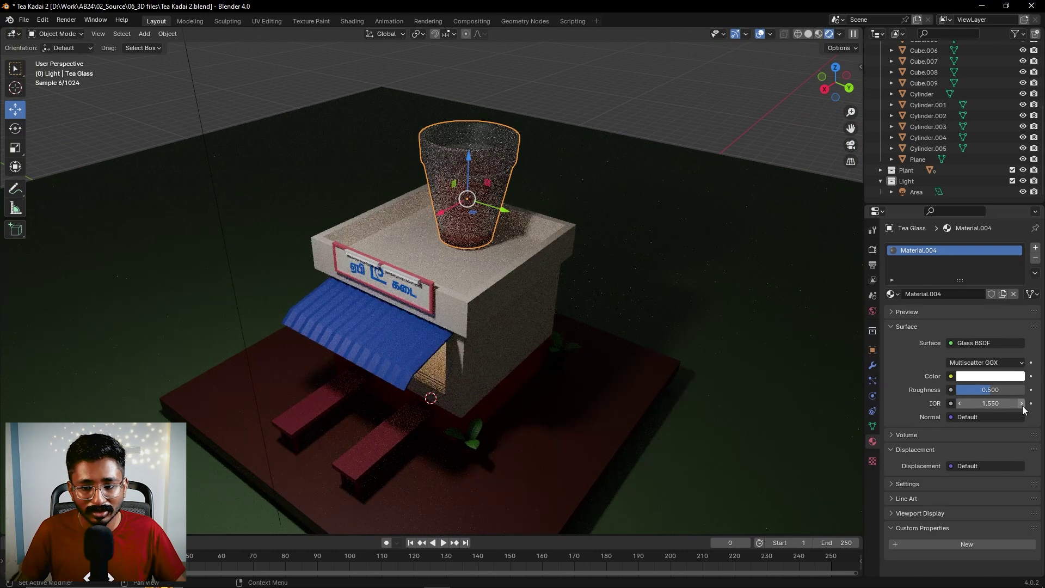
pyautogui.click(1008, 403)
pyautogui.write('2')
pyautogui.press('Return')
# Switch the tea's surface shader to Subsurface Scattering and give it a salmon-orange colour, with hue about 0.025 and saturation about 0.775
pyautogui.moveTo(632, 288); pyautogui.dragTo(466, 223, button='middle')
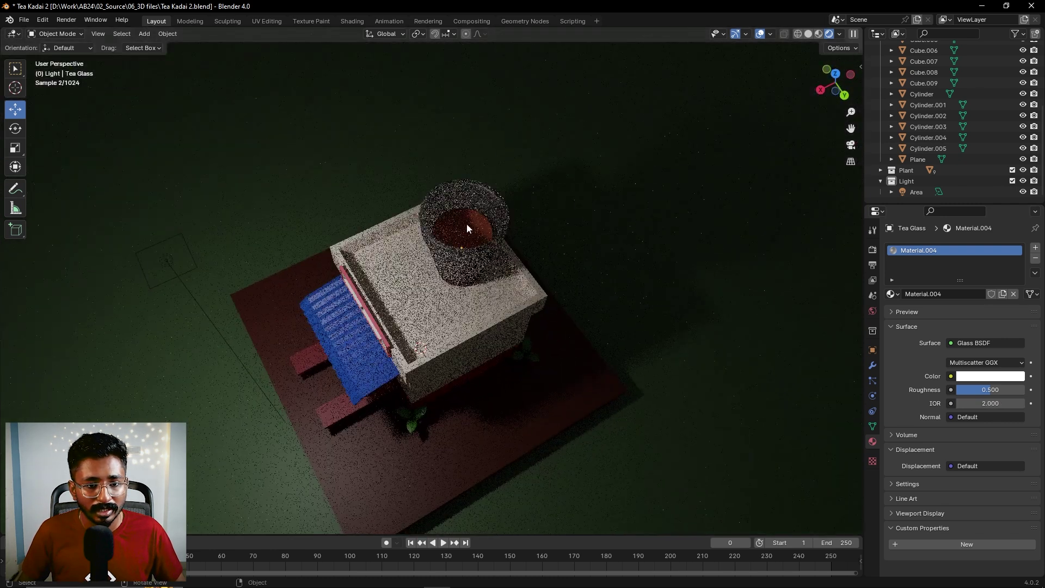
pyautogui.click(466, 223)
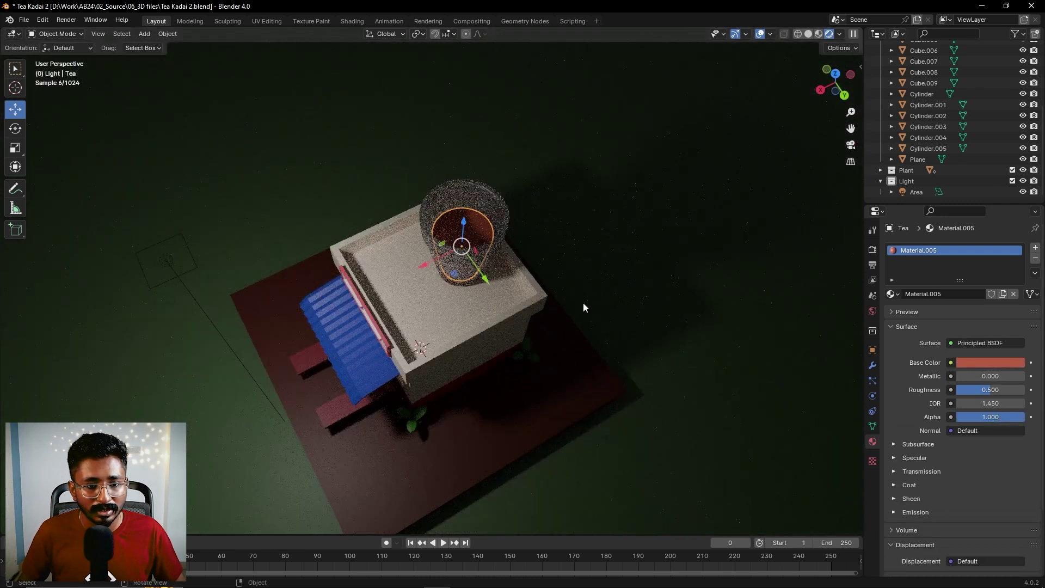
pyautogui.click(972, 342)
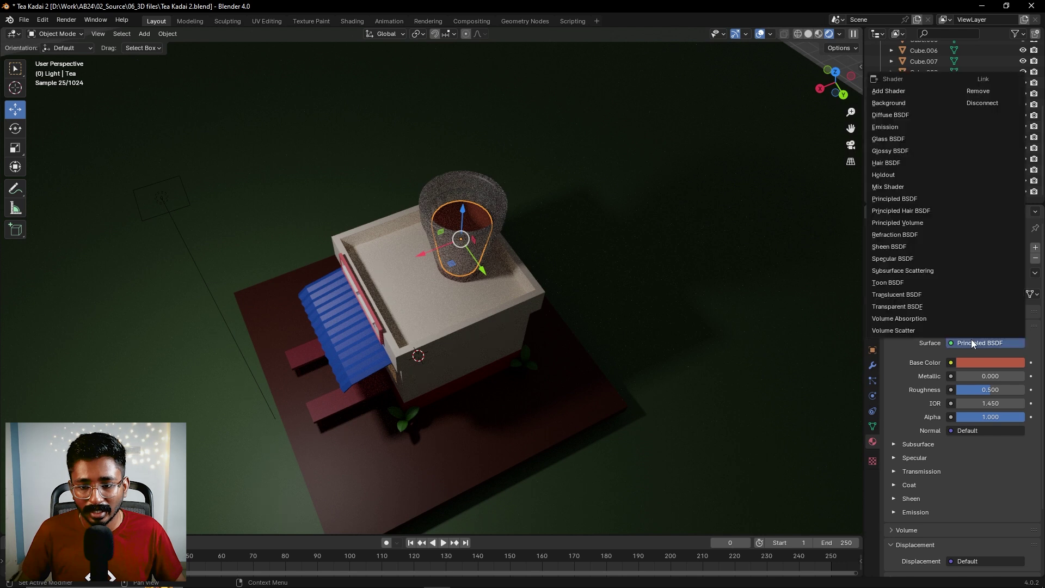
pyautogui.click(910, 269)
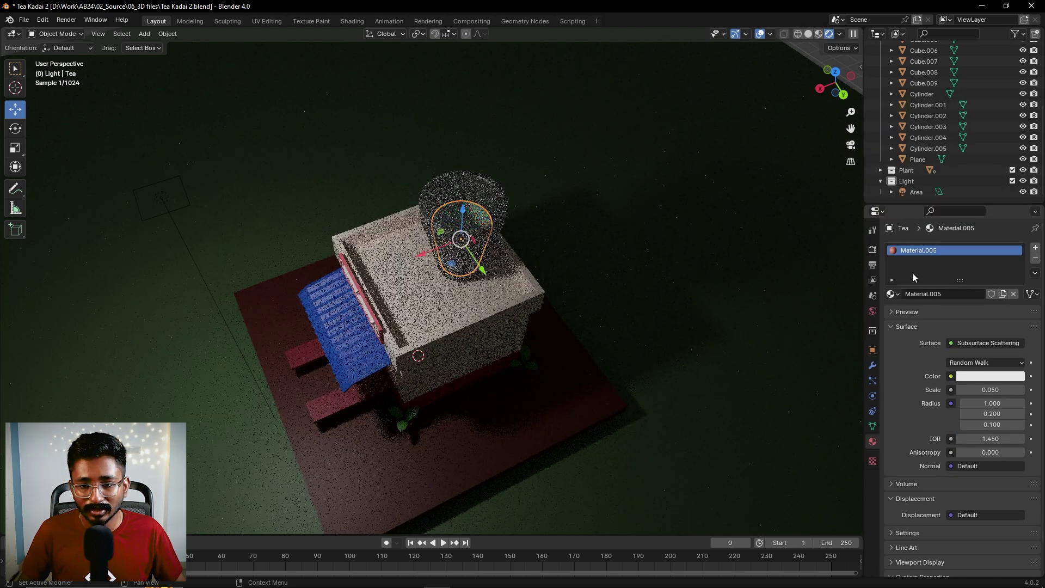
pyautogui.click(1001, 376)
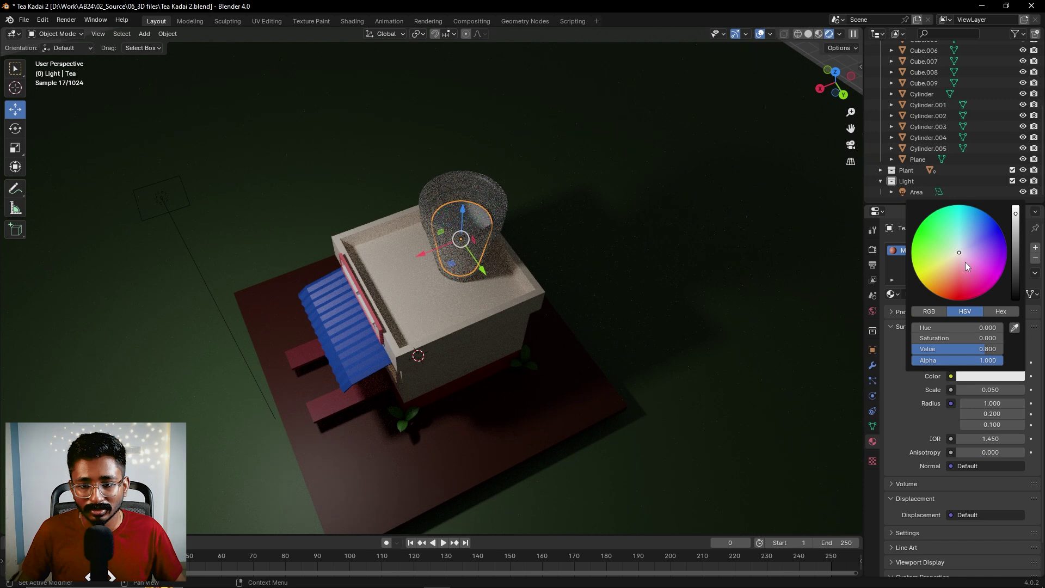
pyautogui.moveTo(965, 263); pyautogui.dragTo(955, 279)
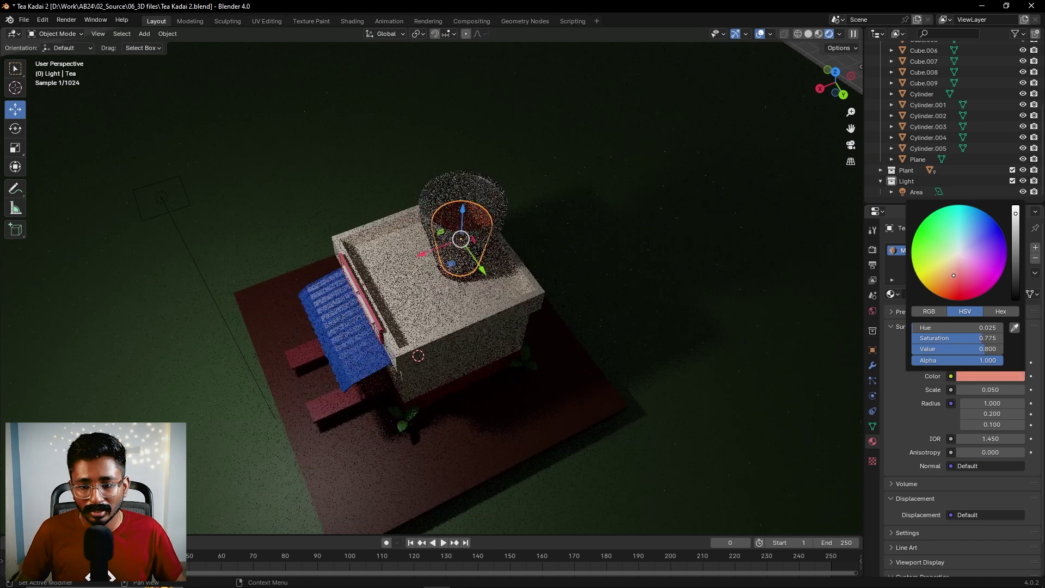
# Adjust the square base's material colour to a dark reddish brown
pyautogui.moveTo(703, 327); pyautogui.dragTo(599, 263, button='middle')
pyautogui.moveTo(554, 354); pyautogui.dragTo(486, 362, button='middle')
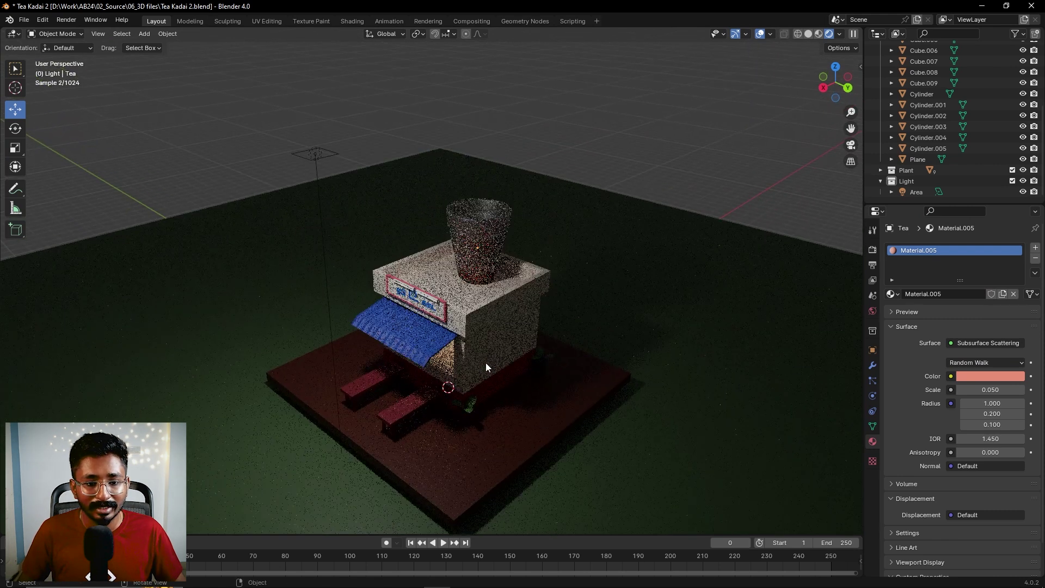
pyautogui.click(533, 402)
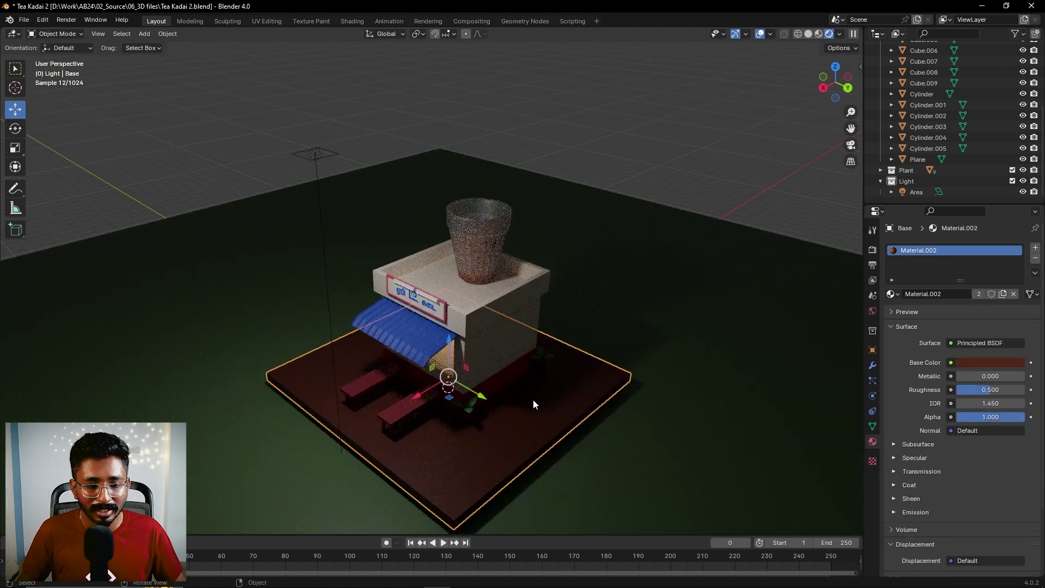
pyautogui.click(937, 363)
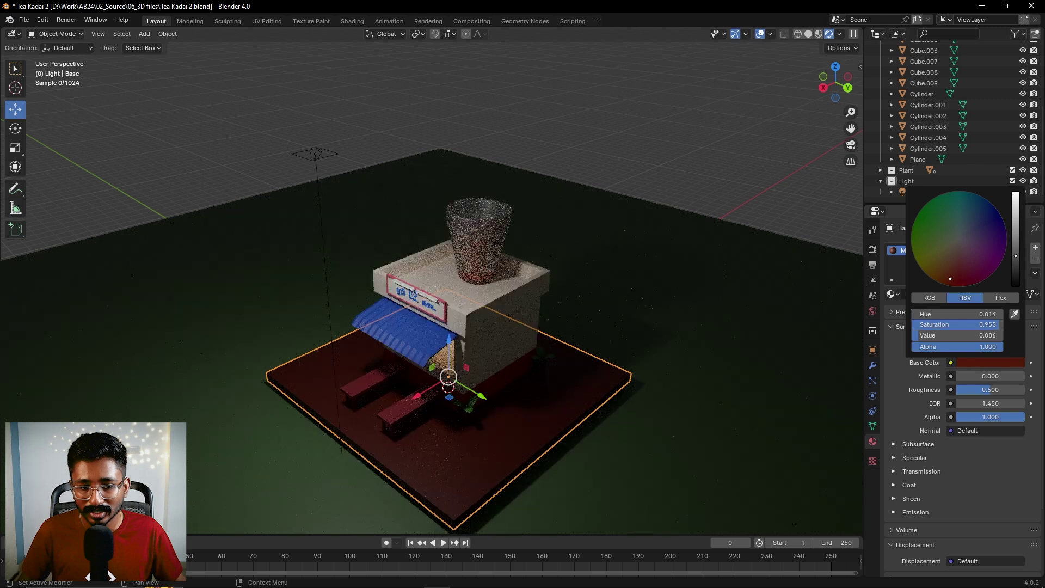
pyautogui.click(991, 363)
pyautogui.moveTo(994, 335); pyautogui.dragTo(949, 336)
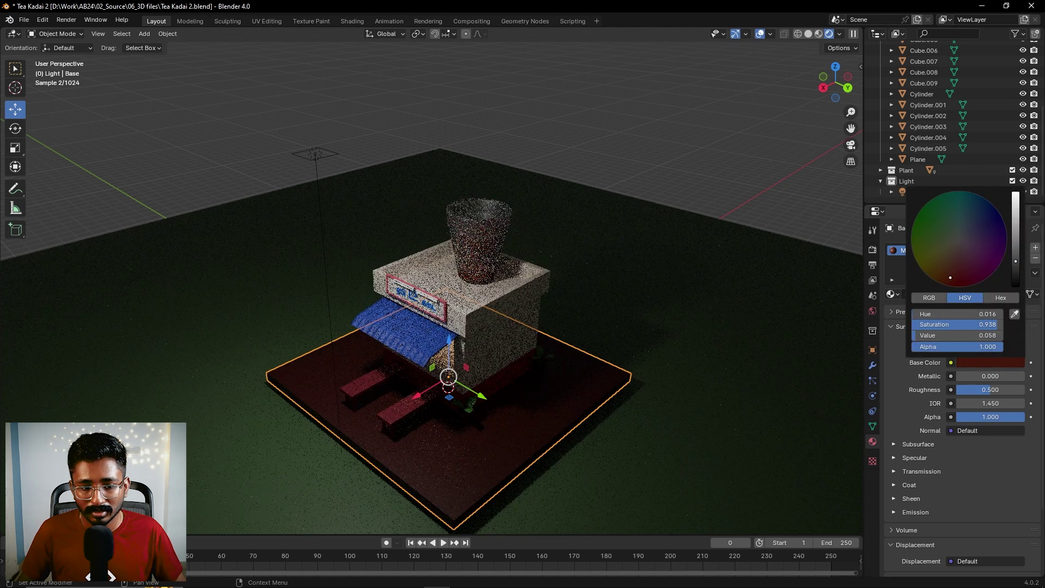
pyautogui.click(762, 174)
# Move the area light along X and Y so it hangs behind the tea shop
pyautogui.moveTo(534, 263); pyautogui.dragTo(366, 203, button='middle')
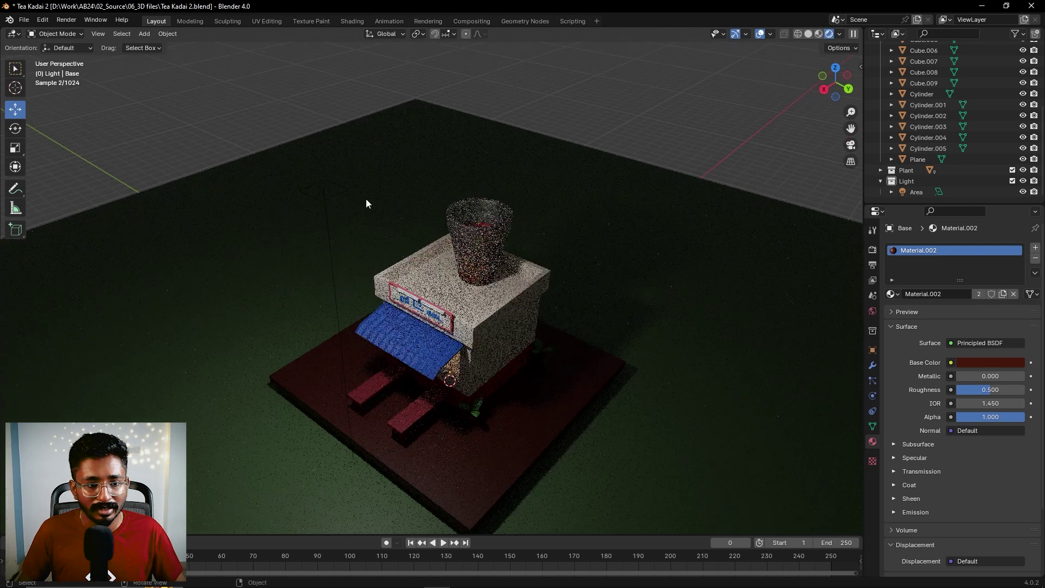
pyautogui.click(350, 210)
pyautogui.scroll(-2, 414, 237)
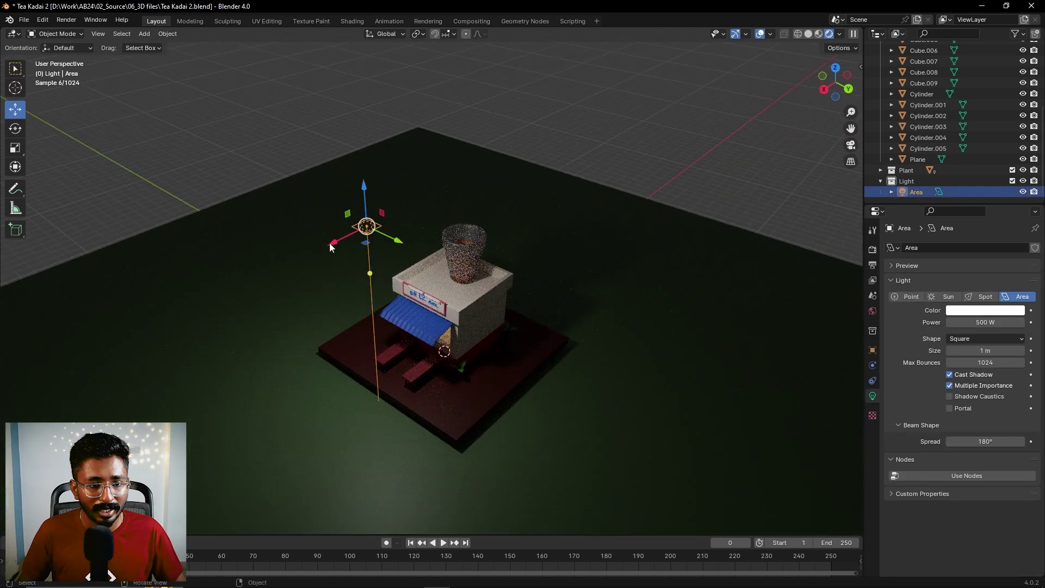
pyautogui.press('g')
pyautogui.press('x')
pyautogui.click(515, 223)
pyautogui.moveTo(514, 186); pyautogui.dragTo(417, 136)
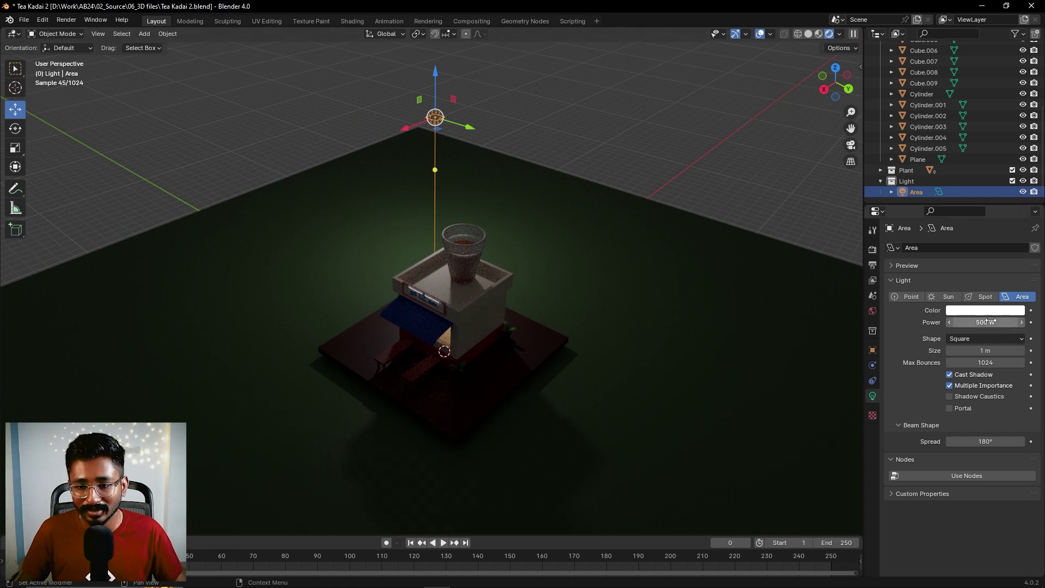
# Raise the rear area light's power to 700 W
pyautogui.moveTo(985, 322); pyautogui.dragTo(1001, 322)
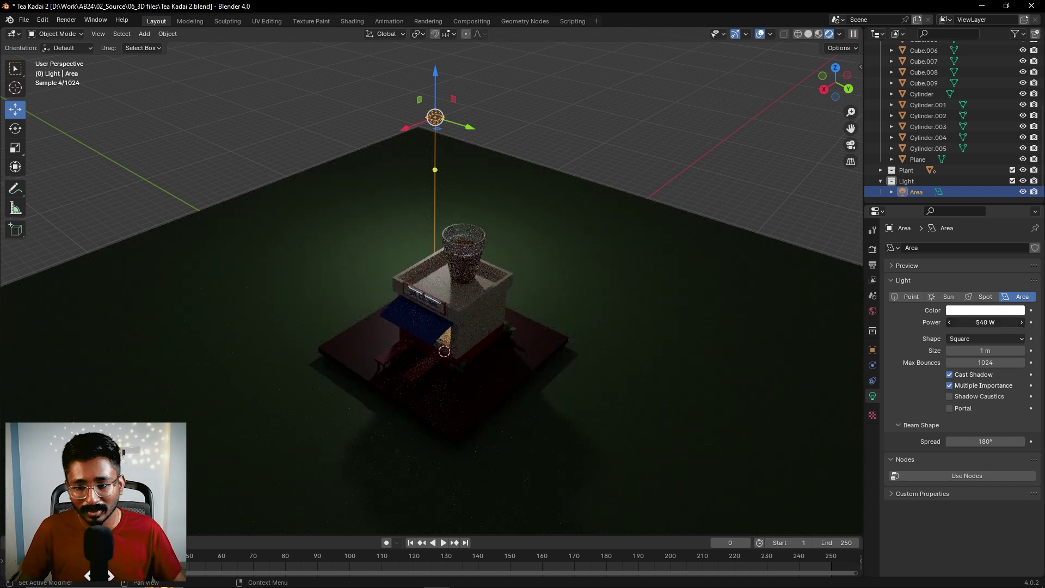
pyautogui.write('0')
pyautogui.press('Return')
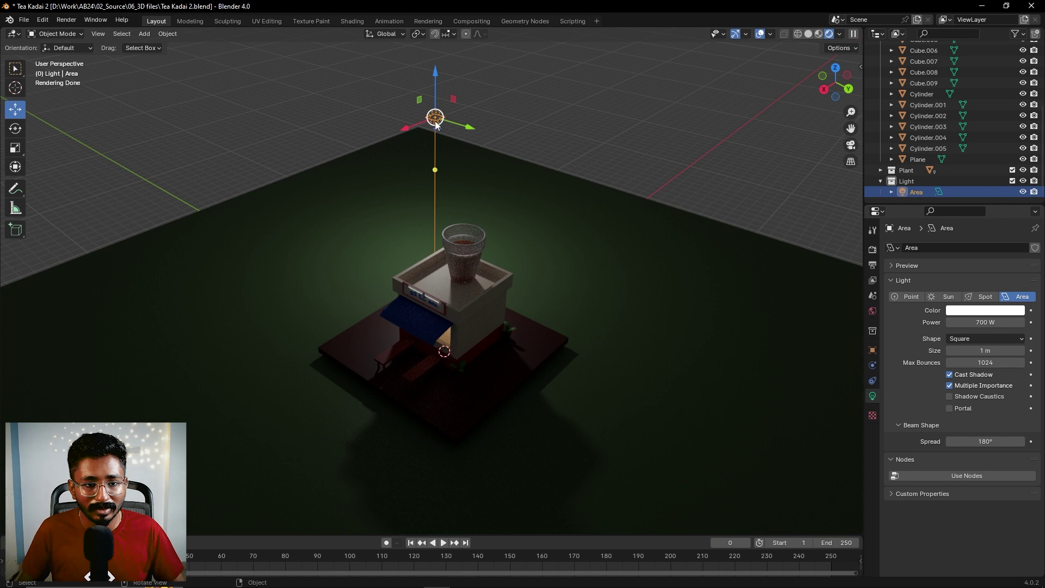
# Duplicate the rear area light and move the copy along X and Y to the front of the tea shop
pyautogui.hotkey('ctrl', 'c')
pyautogui.hotkey('ctrl', 'v')
pyautogui.press('g')
pyautogui.press('x')
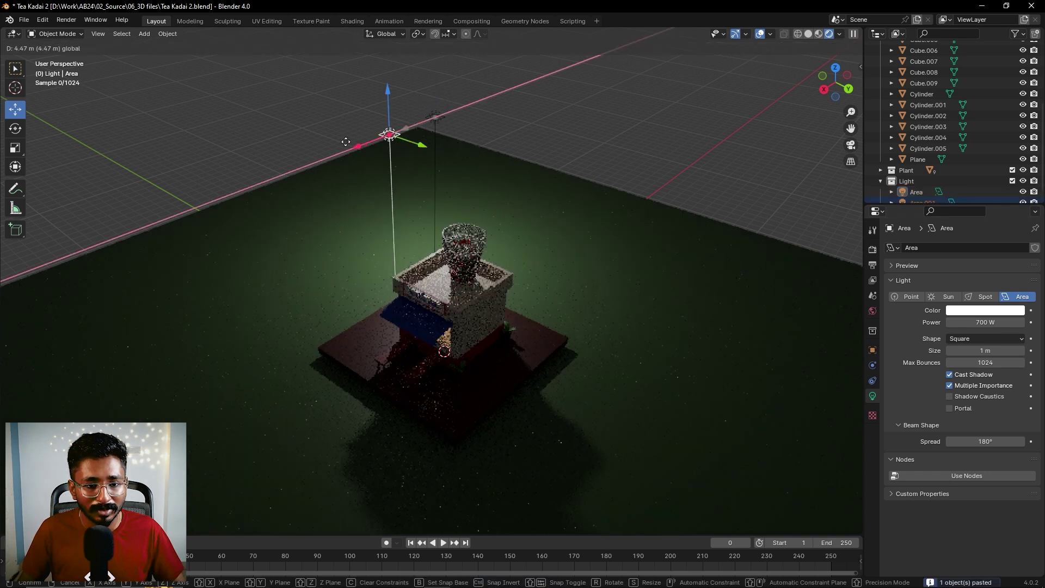
pyautogui.press('y')
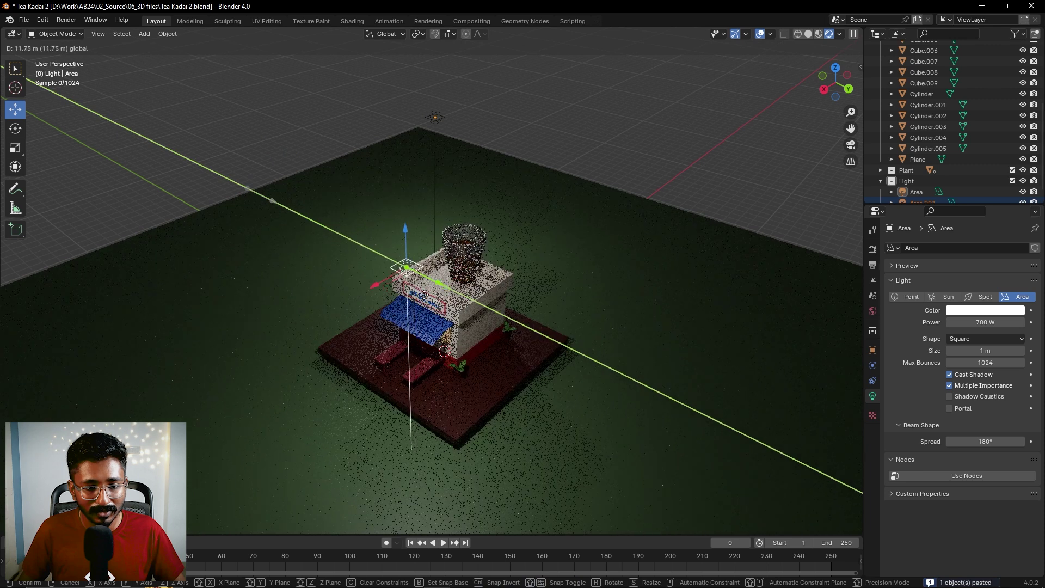
pyautogui.press('x')
pyautogui.click(359, 319)
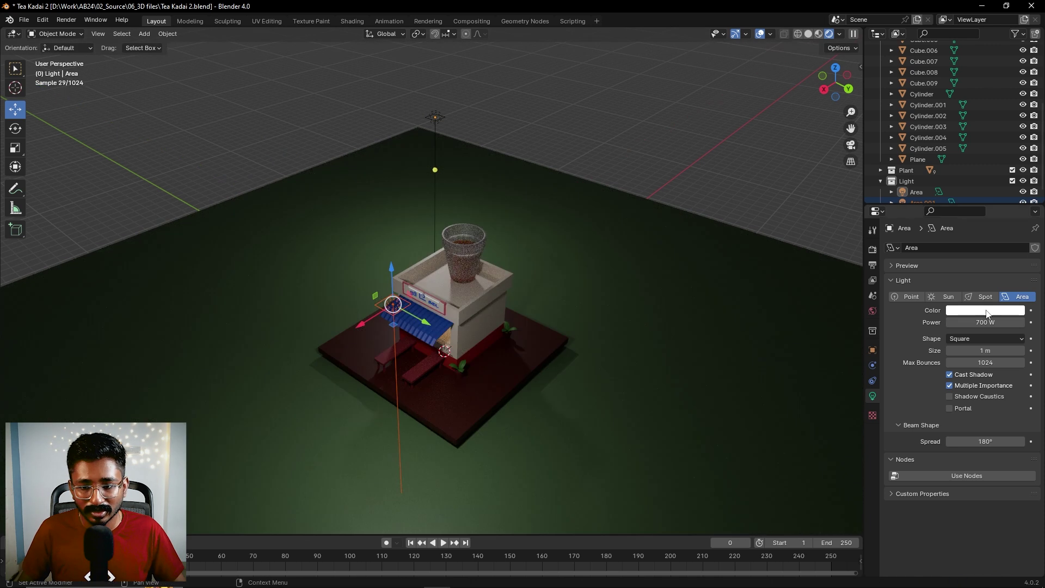
# Try tinting the rear area light a saturated red
pyautogui.click(975, 310)
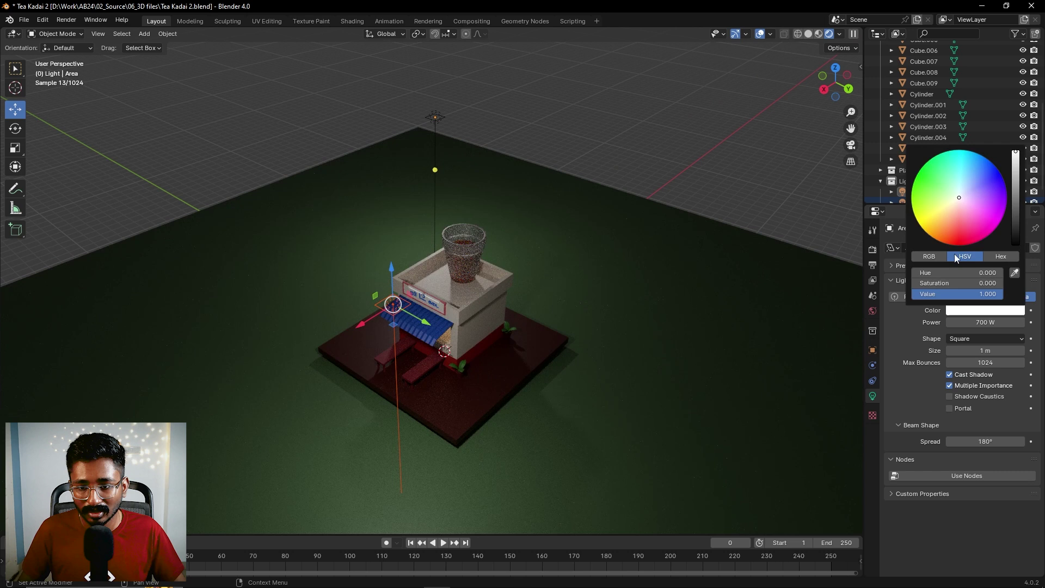
pyautogui.click(956, 213)
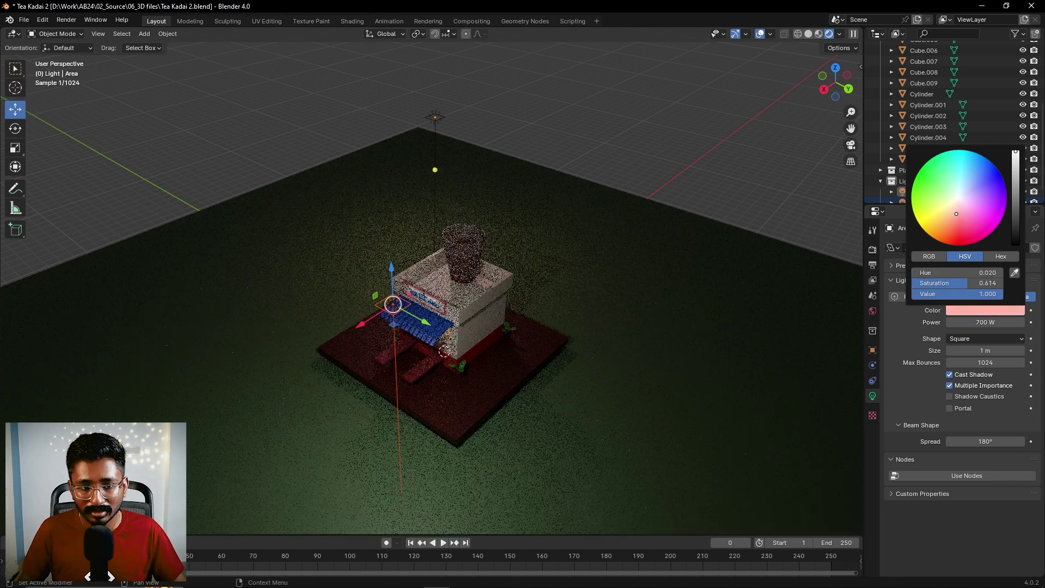
pyautogui.moveTo(957, 213); pyautogui.dragTo(959, 240)
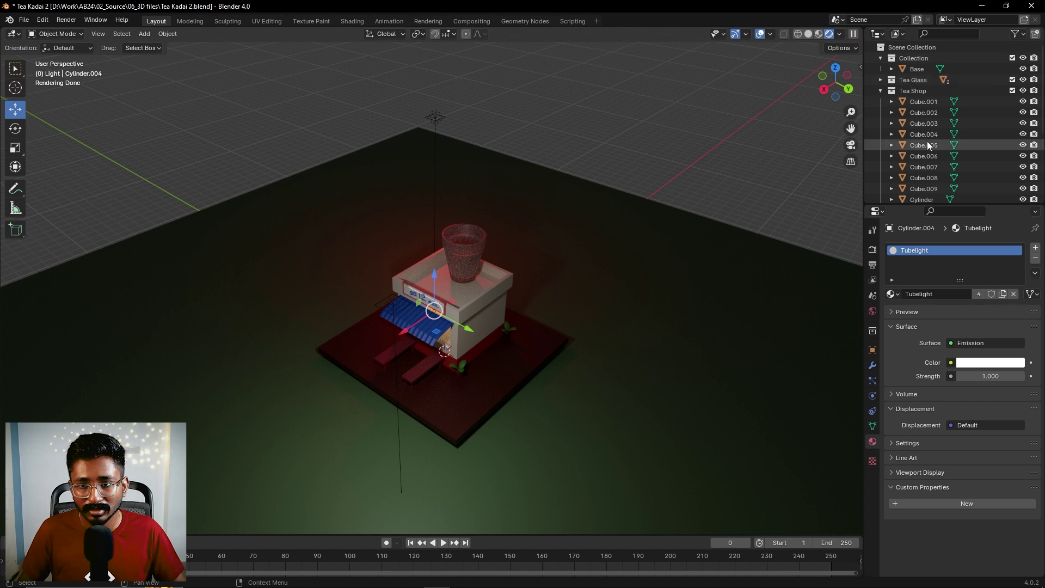
# Tint the rear area light pale blue, with hue about 0.652 and saturation about 0.505
pyautogui.scroll(-5, 926, 142)
pyautogui.click(916, 182)
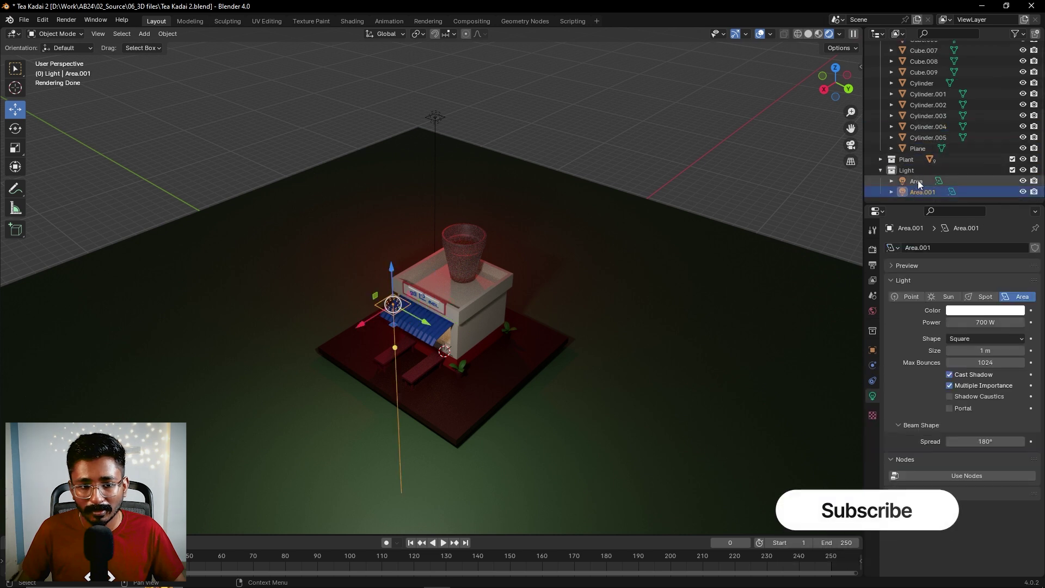
pyautogui.click(965, 308)
pyautogui.moveTo(954, 211); pyautogui.dragTo(968, 190)
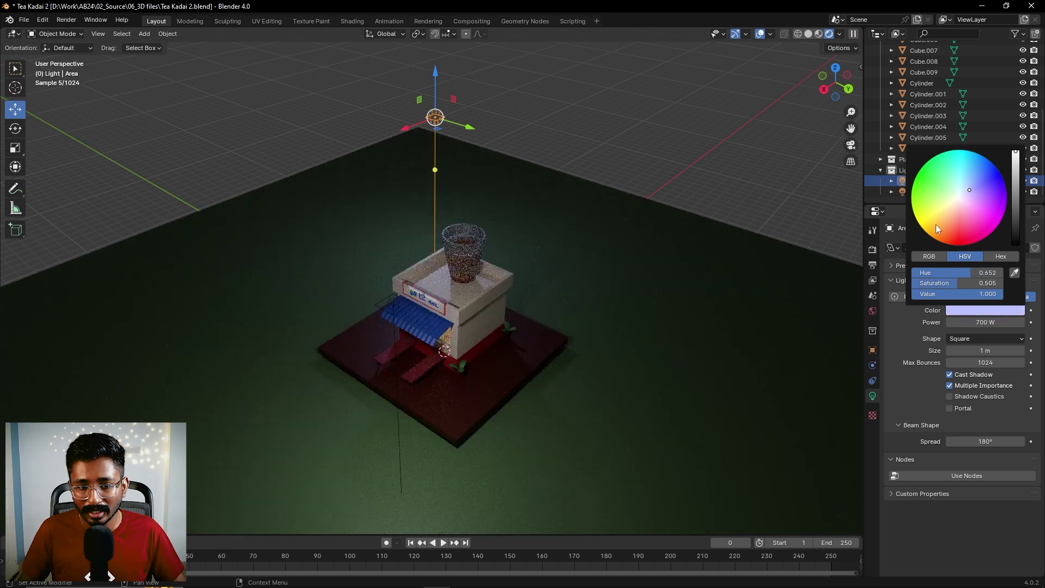
# Tint the front area light a pale peach, with hue about 0.036 and saturation about 0.435
pyautogui.click(932, 191)
pyautogui.click(972, 311)
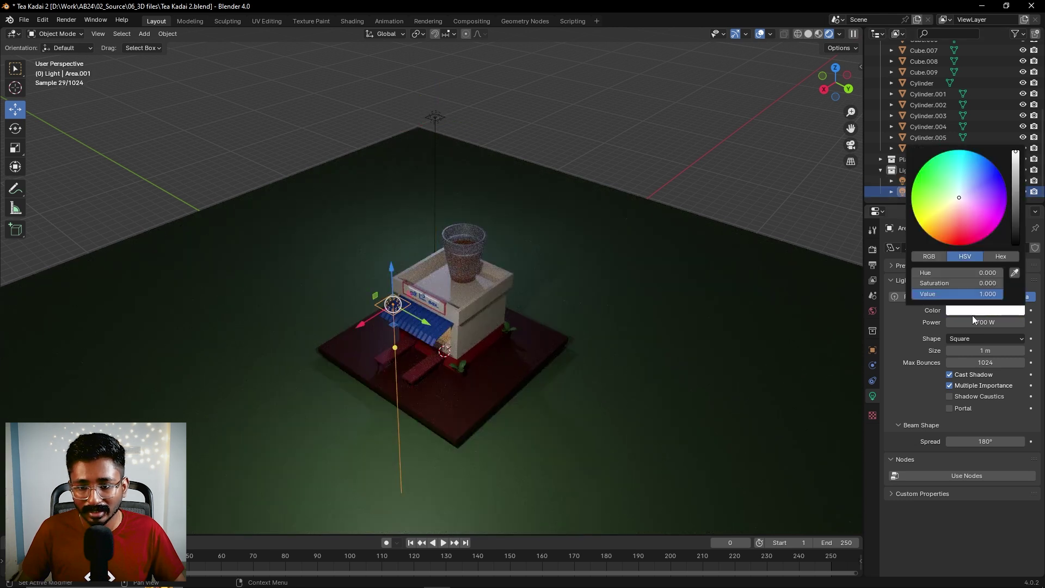
pyautogui.moveTo(959, 200); pyautogui.dragTo(956, 209)
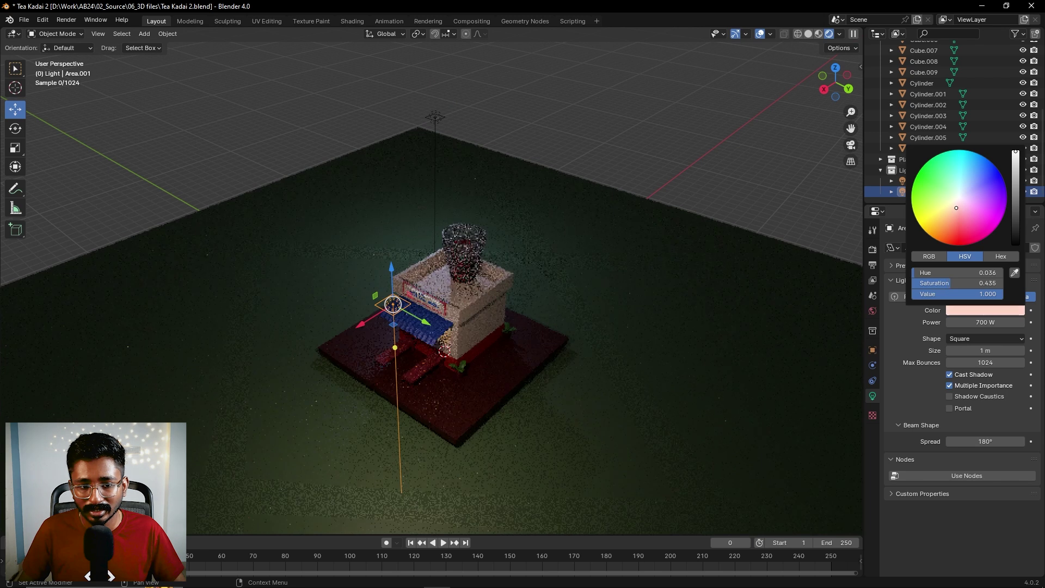
pyautogui.click(778, 168)
# Set the emission strength of the shop sign's Tubelight material to 50
pyautogui.scroll(3, 490, 298)
pyautogui.moveTo(490, 298); pyautogui.dragTo(537, 305, button='middle')
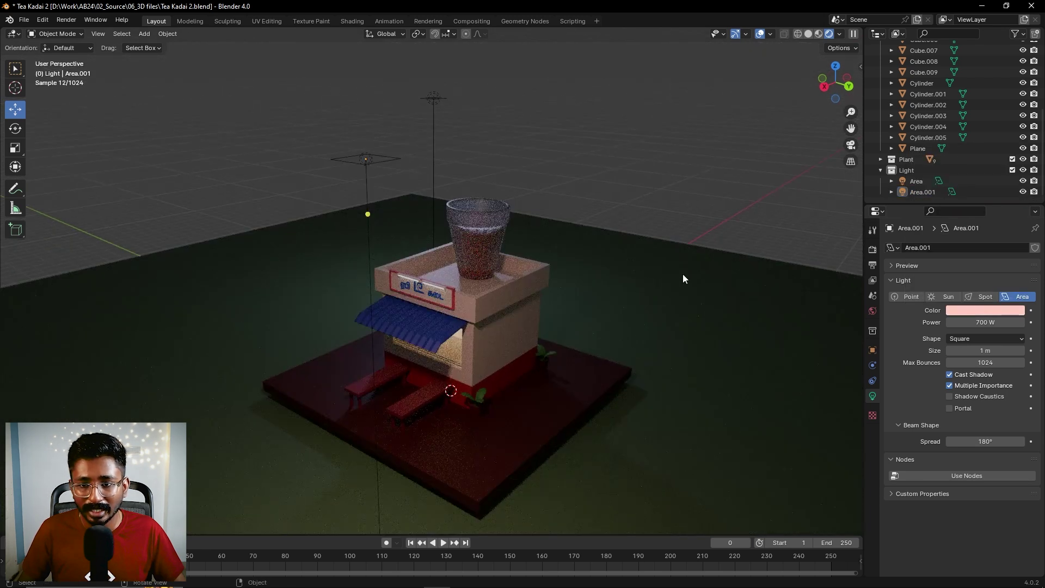
pyautogui.scroll(5, 926, 176)
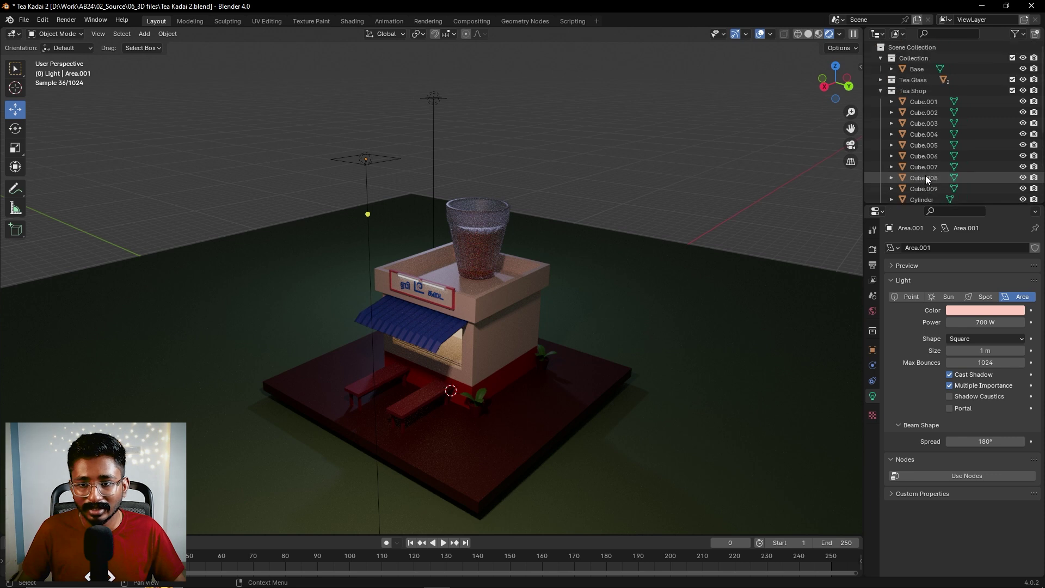
pyautogui.scroll(-5, 907, 103)
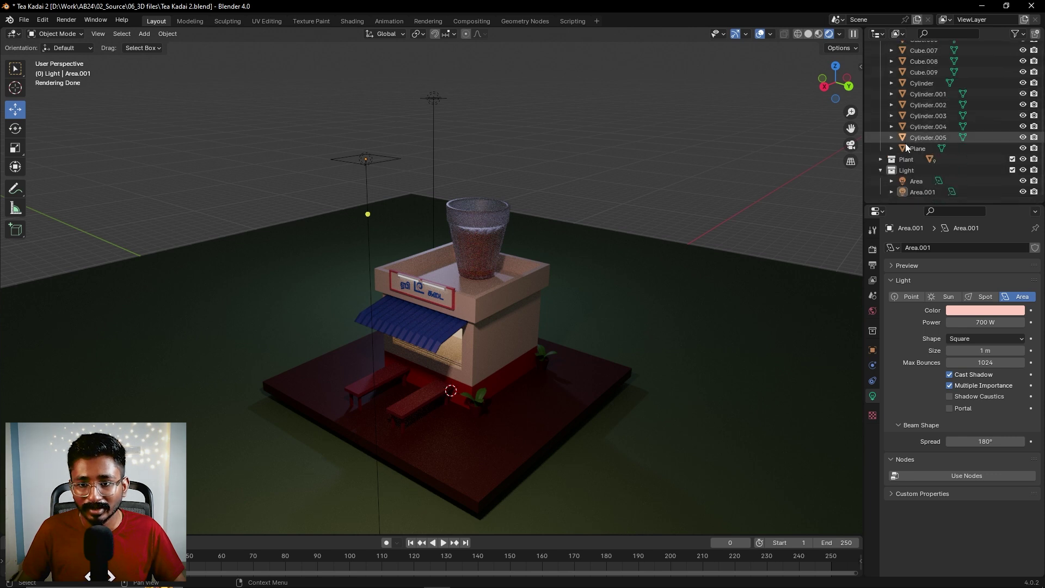
pyautogui.scroll(4, 429, 288)
pyautogui.click(433, 298)
pyautogui.scroll(-3, 462, 318)
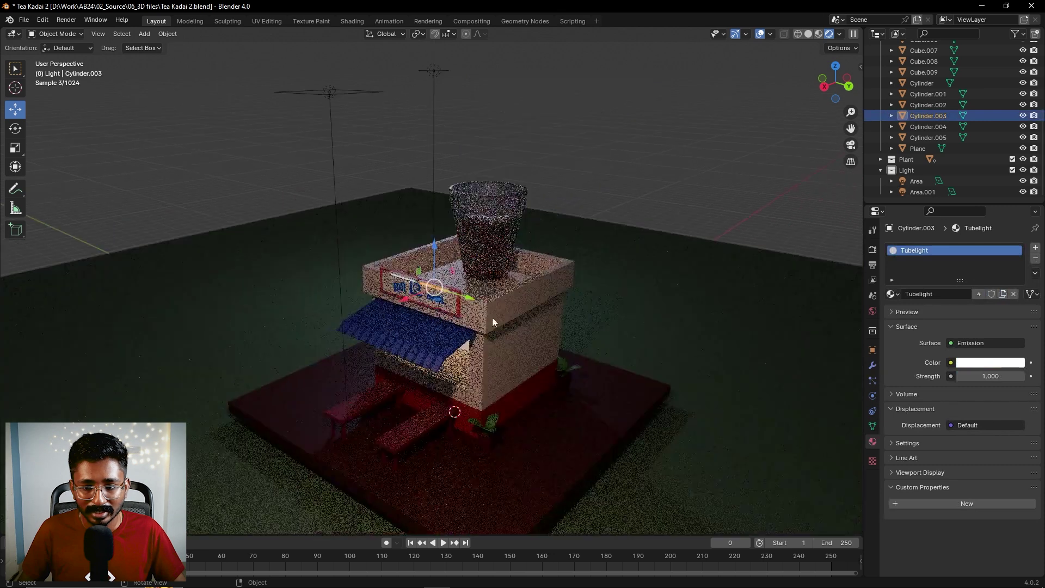
pyautogui.scroll(-3, 492, 321)
pyautogui.doubleClick(963, 380)
pyautogui.write('16')
pyautogui.press('Return')
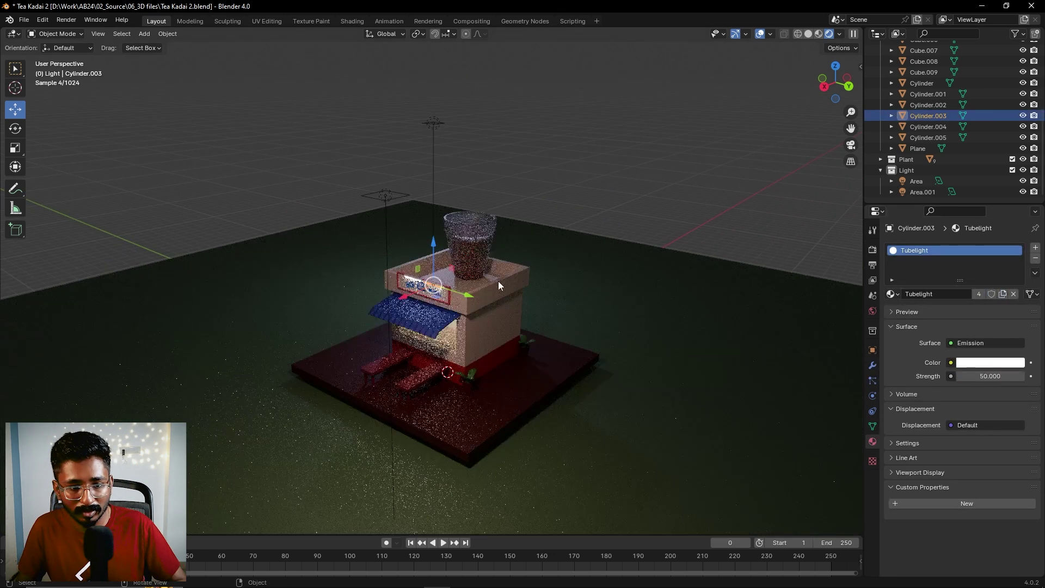
# Tint the rear area light a very pale yellow and set its power to 1500 W
pyautogui.scroll(4, 498, 280)
pyautogui.moveTo(486, 335); pyautogui.dragTo(652, 292, button='middle')
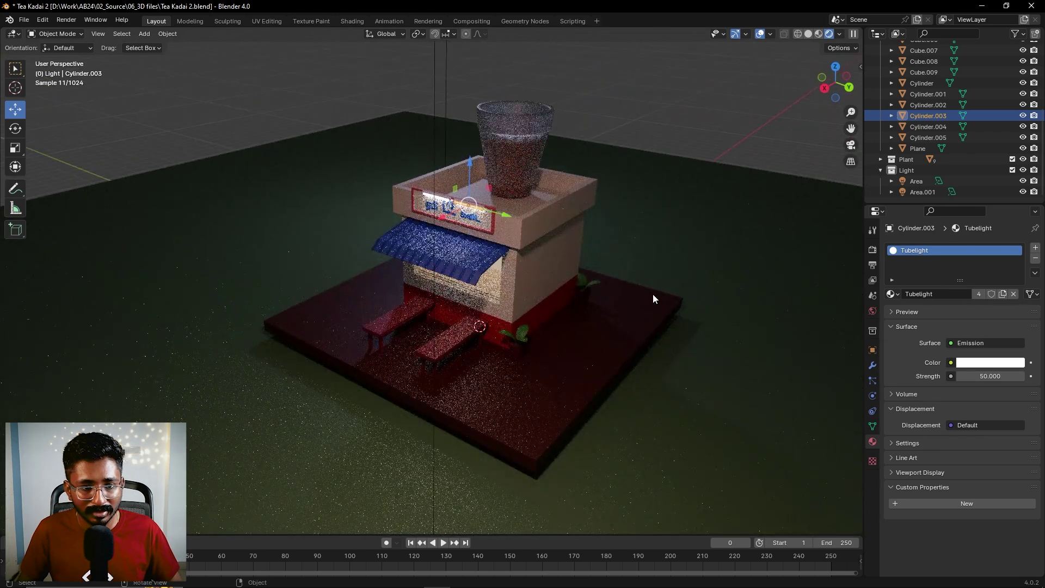
pyautogui.moveTo(624, 302)
pyautogui.mouseDown(button='middle')
pyautogui.moveTo(619, 312)
pyautogui.moveTo(634, 293)
pyautogui.mouseUp(button='middle')
pyautogui.scroll(-3, 594, 281)
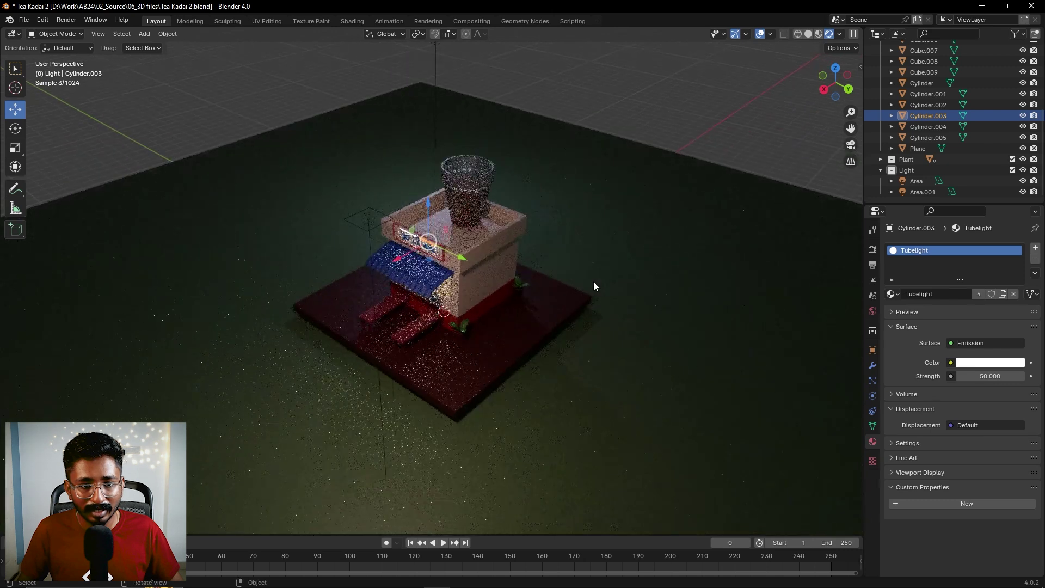
pyautogui.click(384, 73)
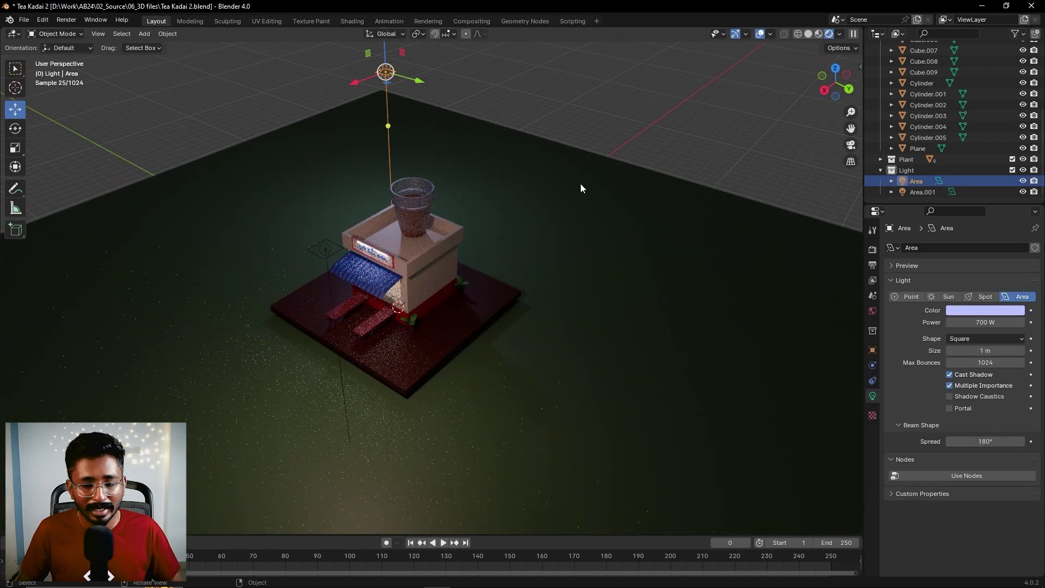
pyautogui.click(959, 310)
pyautogui.click(958, 310)
pyautogui.moveTo(972, 202)
pyautogui.mouseDown()
pyautogui.moveTo(962, 210)
pyautogui.moveTo(956, 196)
pyautogui.mouseUp()
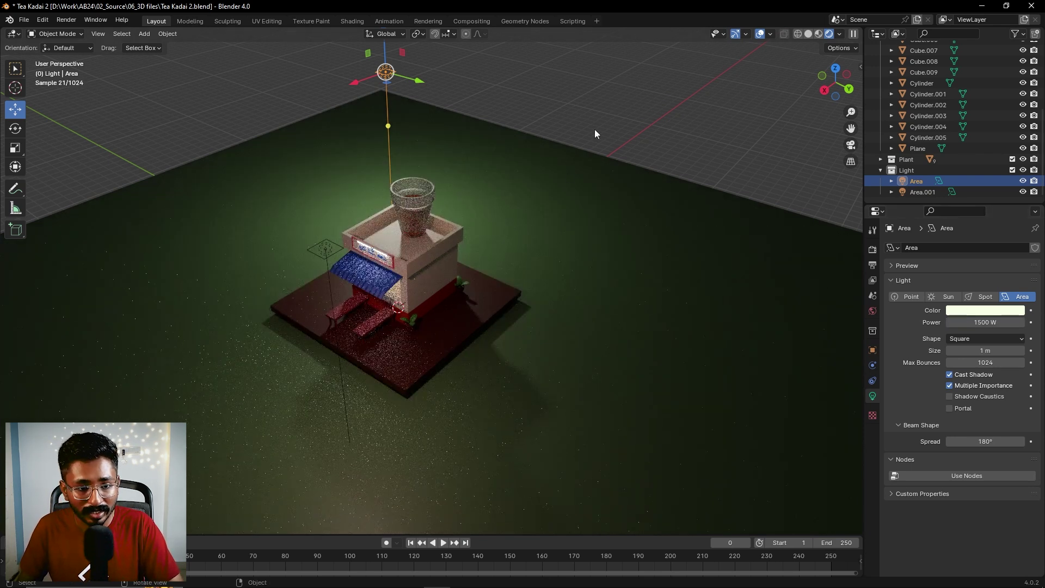
# Copy the front area light and move the copy along Y and X to the open ground beside the shop's plain side wall
pyautogui.click(323, 252)
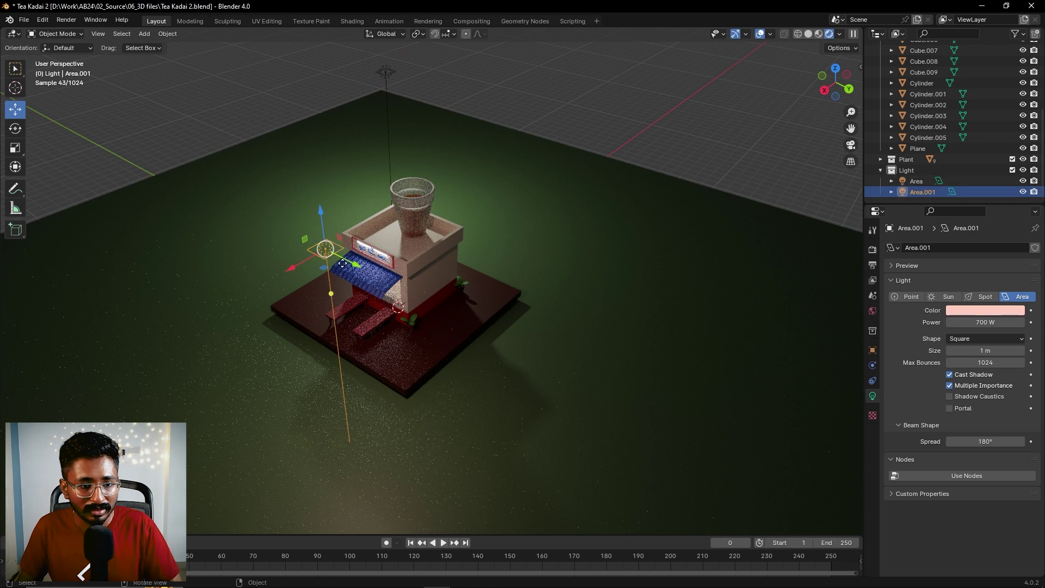
pyautogui.hotkey('ctrl', 'c')
pyautogui.hotkey('ctrl', 'v')
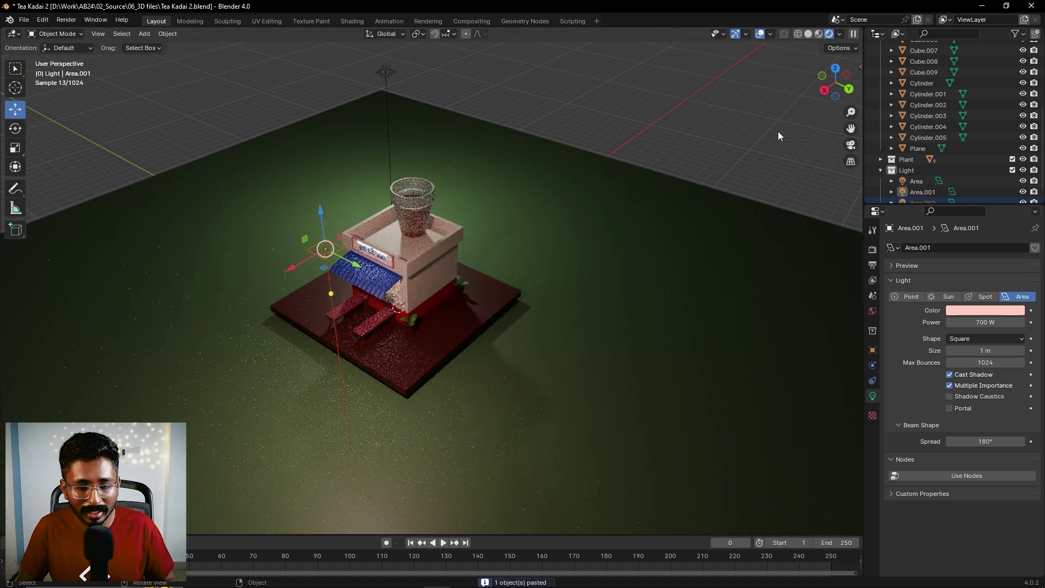
pyautogui.scroll(-1, 916, 152)
pyautogui.click(901, 192)
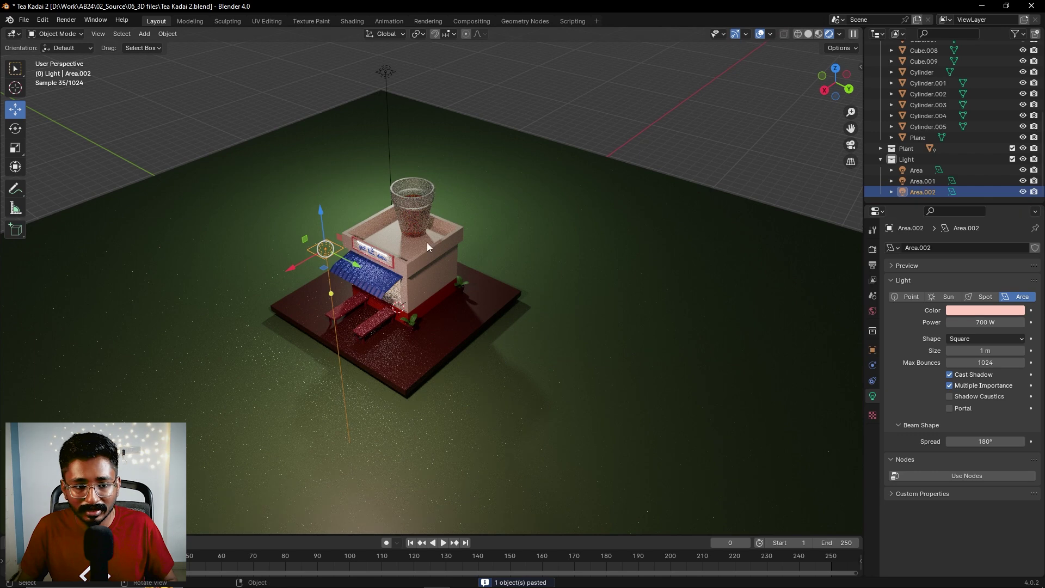
pyautogui.moveTo(356, 267); pyautogui.dragTo(602, 343)
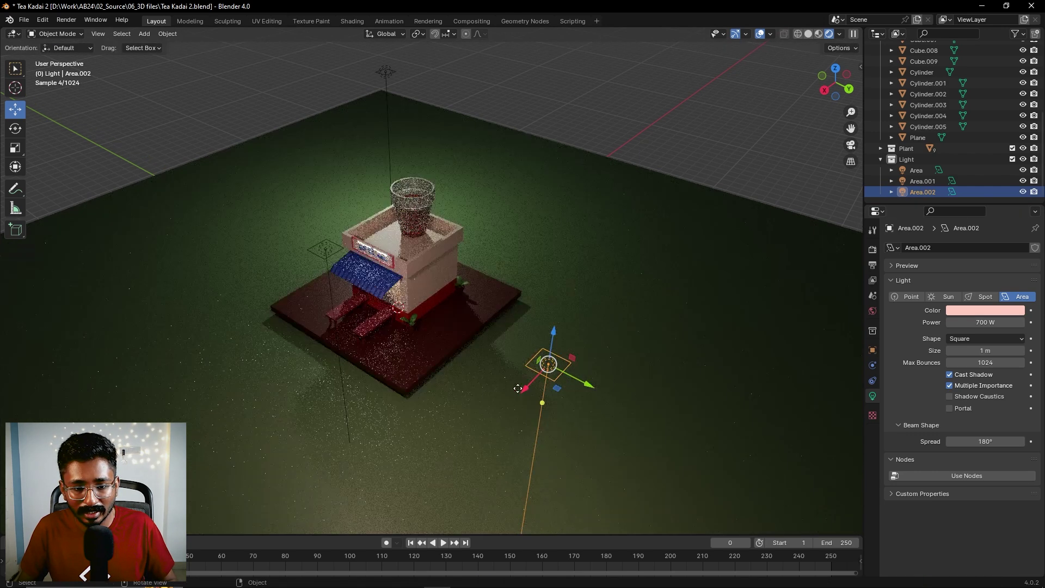
pyautogui.moveTo(522, 389); pyautogui.dragTo(678, 222)
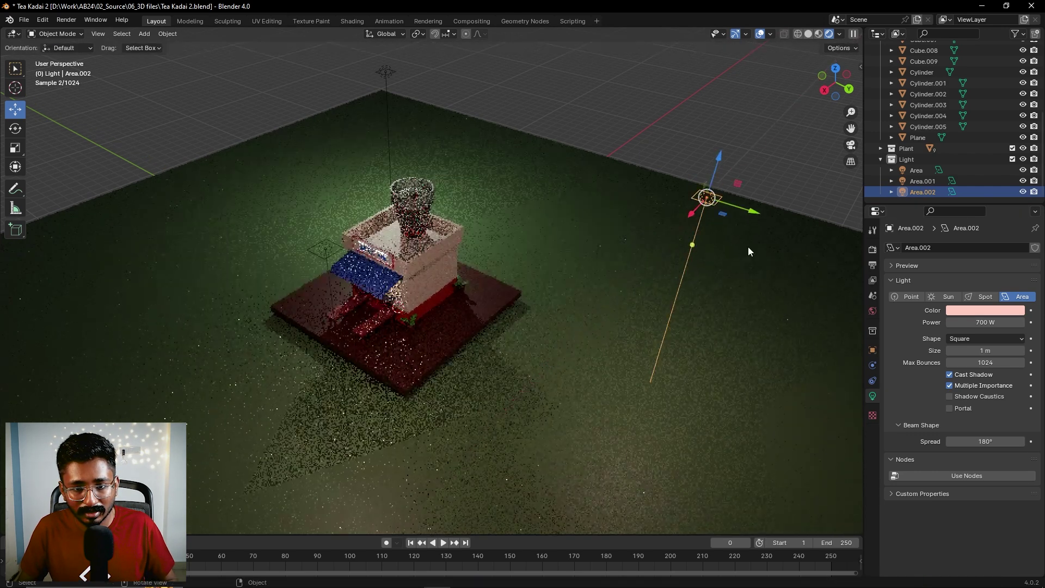
pyautogui.moveTo(757, 215); pyautogui.dragTo(750, 212)
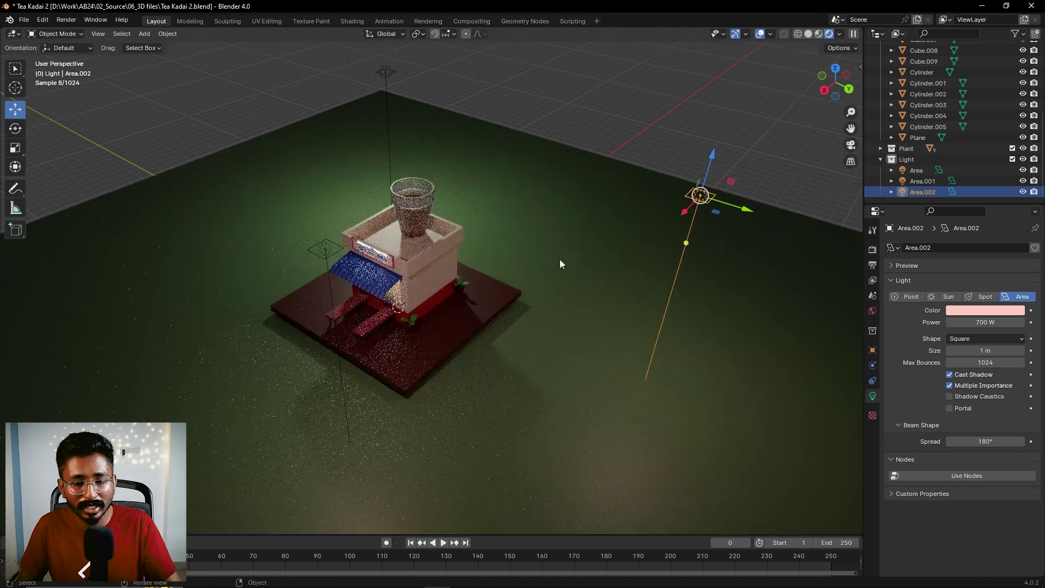
pyautogui.moveTo(684, 212); pyautogui.dragTo(698, 181)
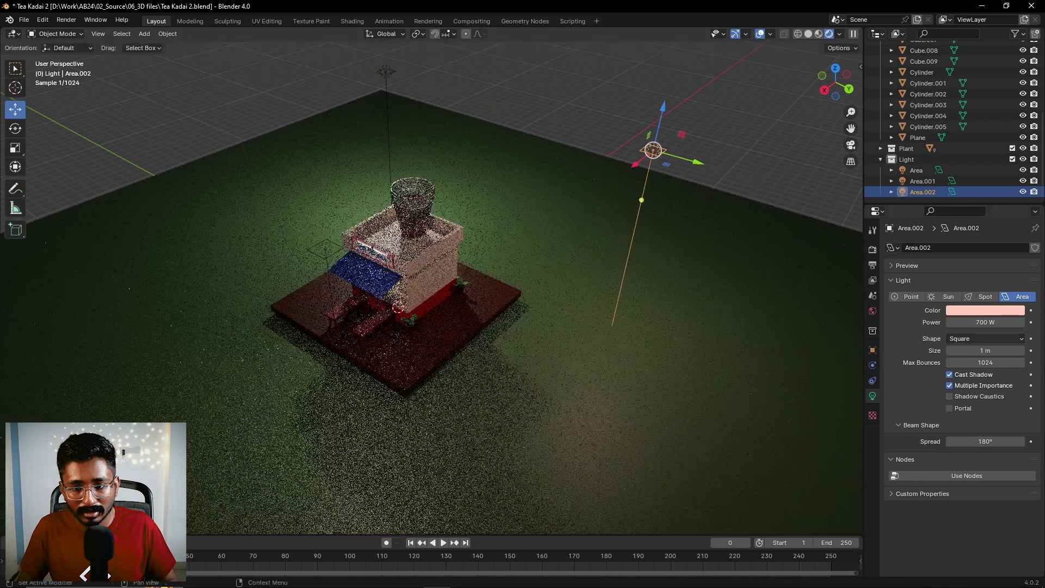
# Set the copied side area light's power to 800 W
pyautogui.moveTo(984, 322); pyautogui.dragTo(955, 331)
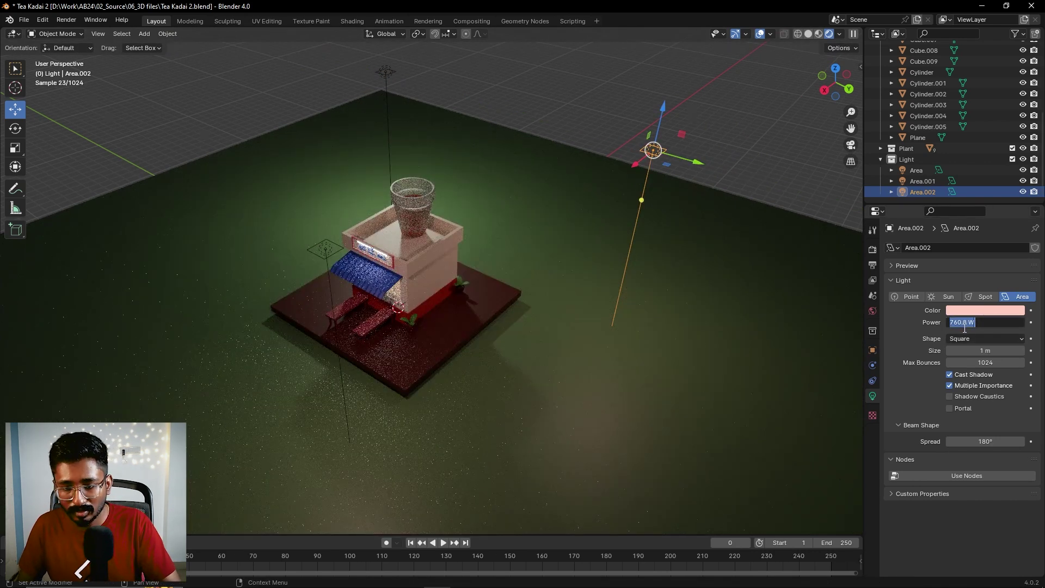
pyautogui.write('800')
pyautogui.press('Return')
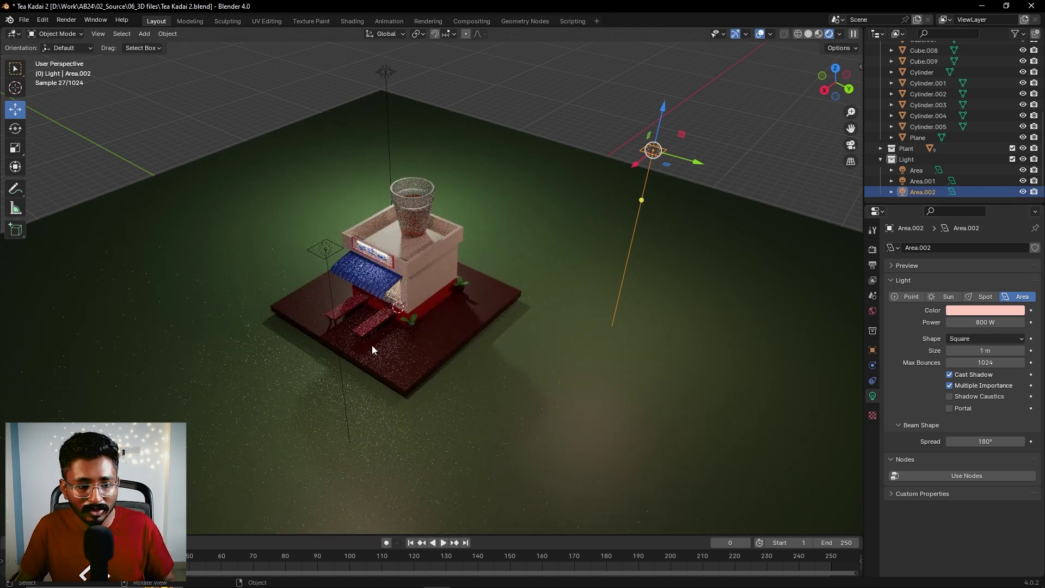
# Lighten the Bench material's base color to a softer pinkish red with value about 0.540
pyautogui.moveTo(413, 355); pyautogui.dragTo(410, 339, button='middle')
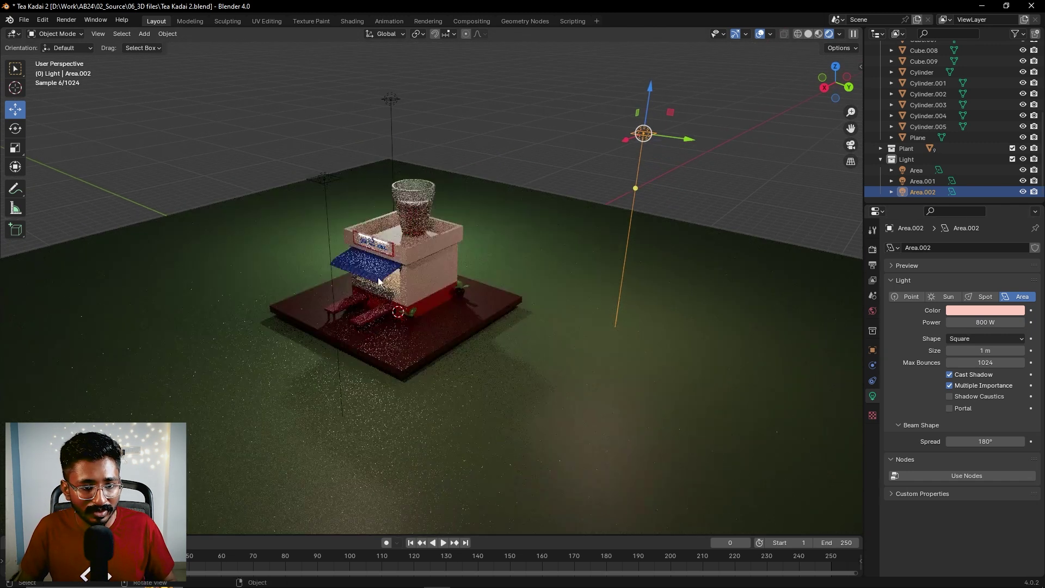
pyautogui.scroll(3, 378, 277)
pyautogui.scroll(2, 400, 290)
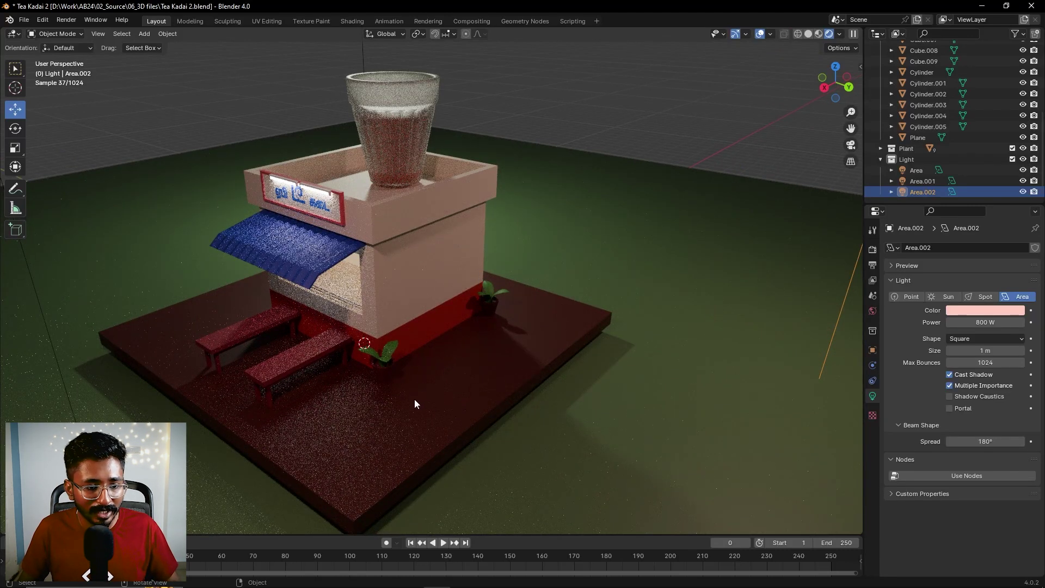
pyautogui.scroll(2, 416, 389)
pyautogui.click(356, 363)
pyautogui.click(872, 441)
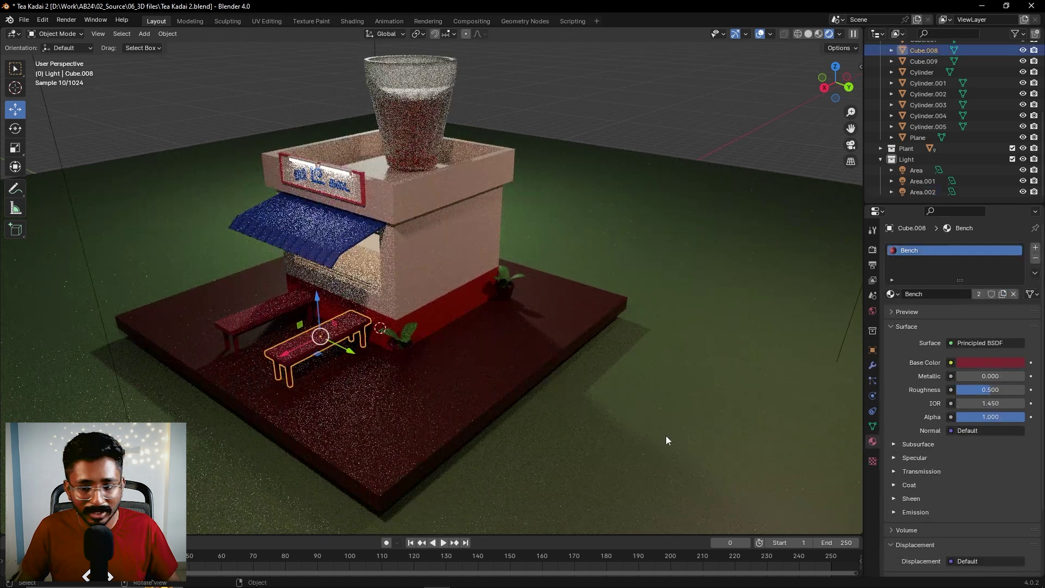
pyautogui.click(994, 363)
pyautogui.scroll(2, 988, 239)
pyautogui.scroll(4, 971, 270)
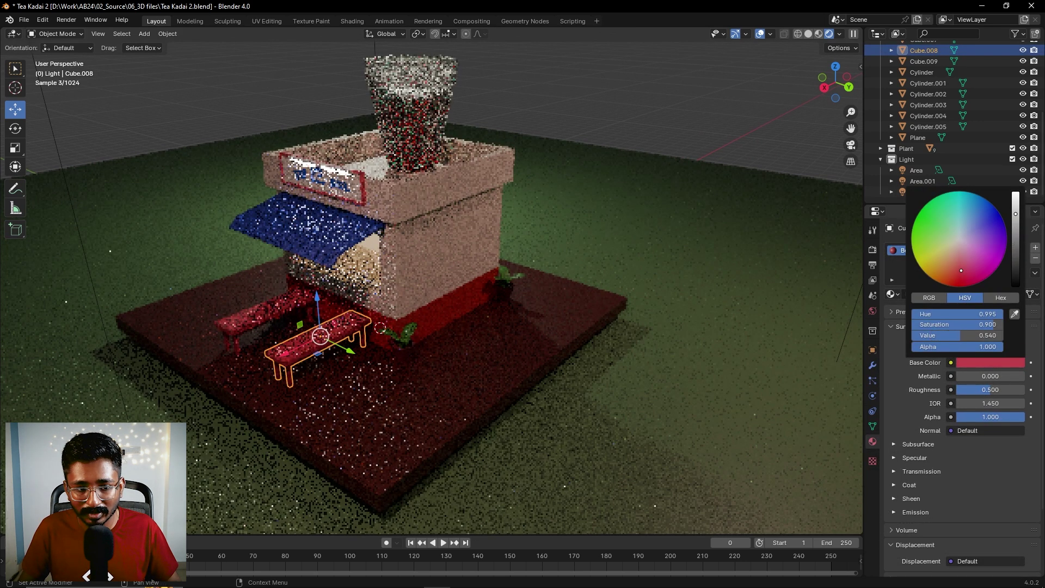
pyautogui.moveTo(965, 265); pyautogui.dragTo(960, 256)
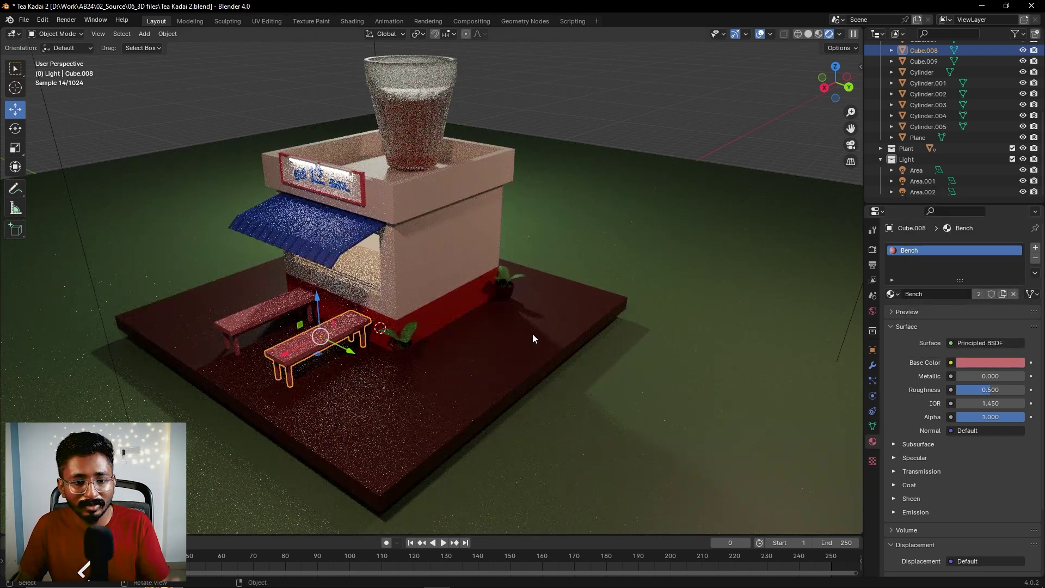
# Lighten the front plant pot's base color to a softer red with value about 0.335
pyautogui.click(397, 355)
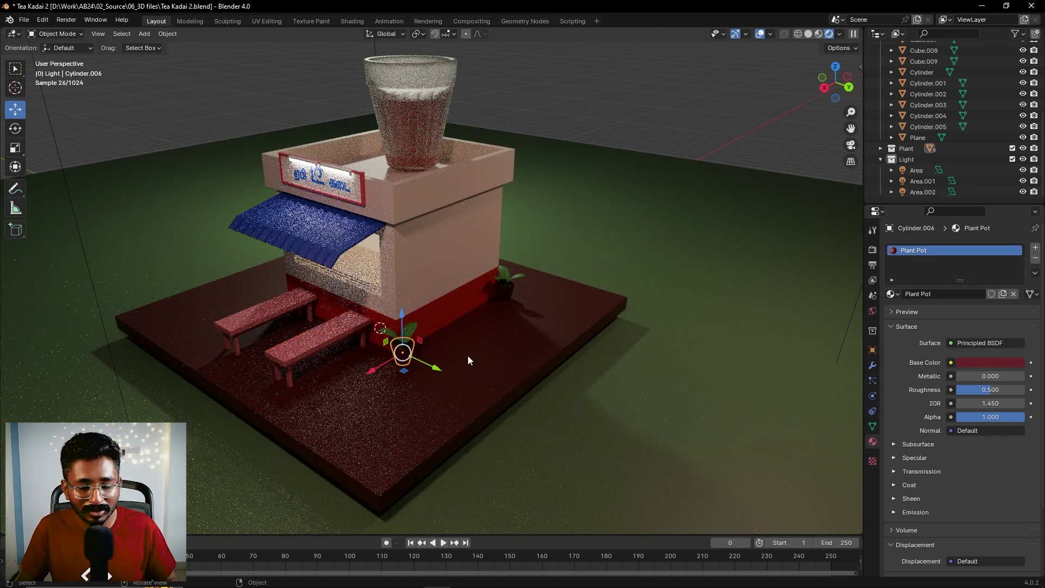
pyautogui.click(980, 363)
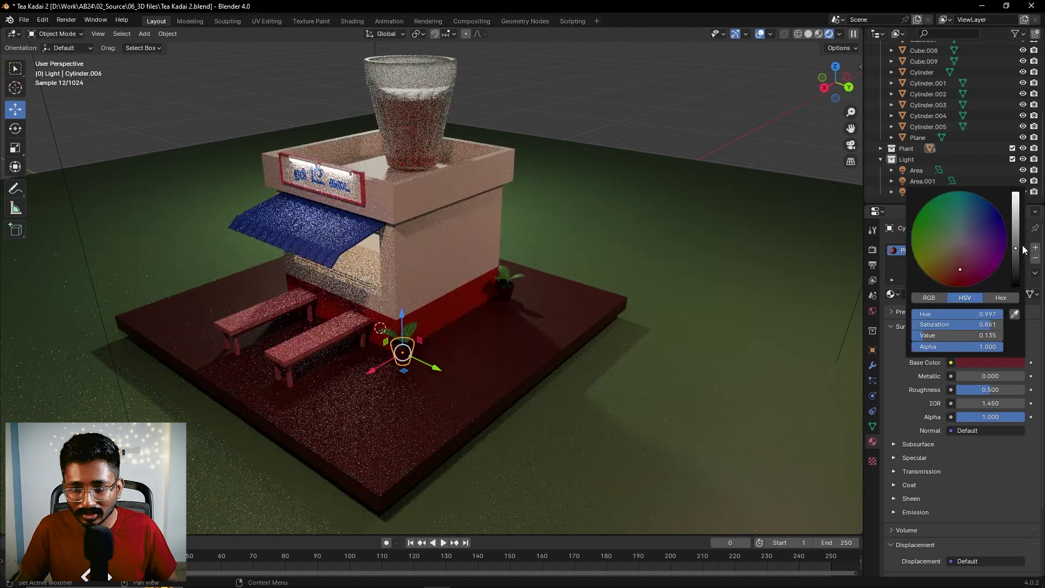
pyautogui.moveTo(1016, 248); pyautogui.dragTo(1015, 228)
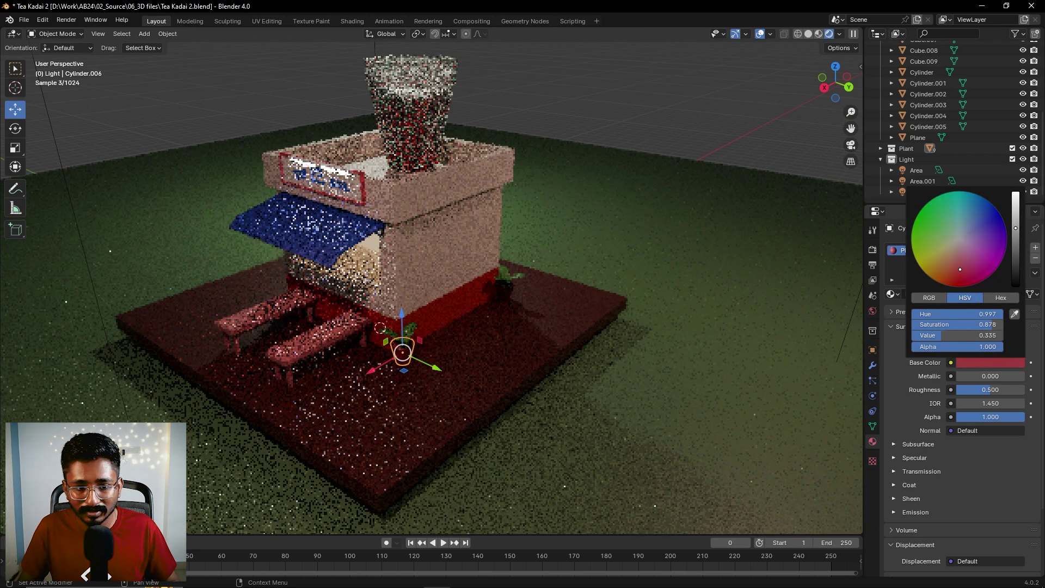
pyautogui.moveTo(960, 269); pyautogui.dragTo(960, 263)
pyautogui.moveTo(609, 381); pyautogui.dragTo(537, 334, button='middle')
pyautogui.click(407, 352)
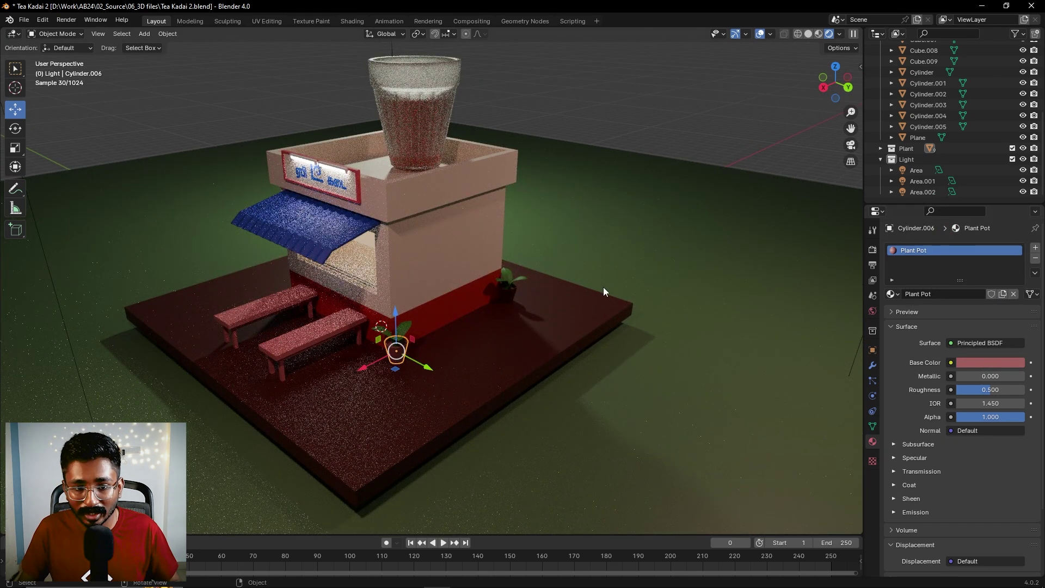
# Replace the rear plant pot's material with the existing Plant Pot material
pyautogui.click(506, 297)
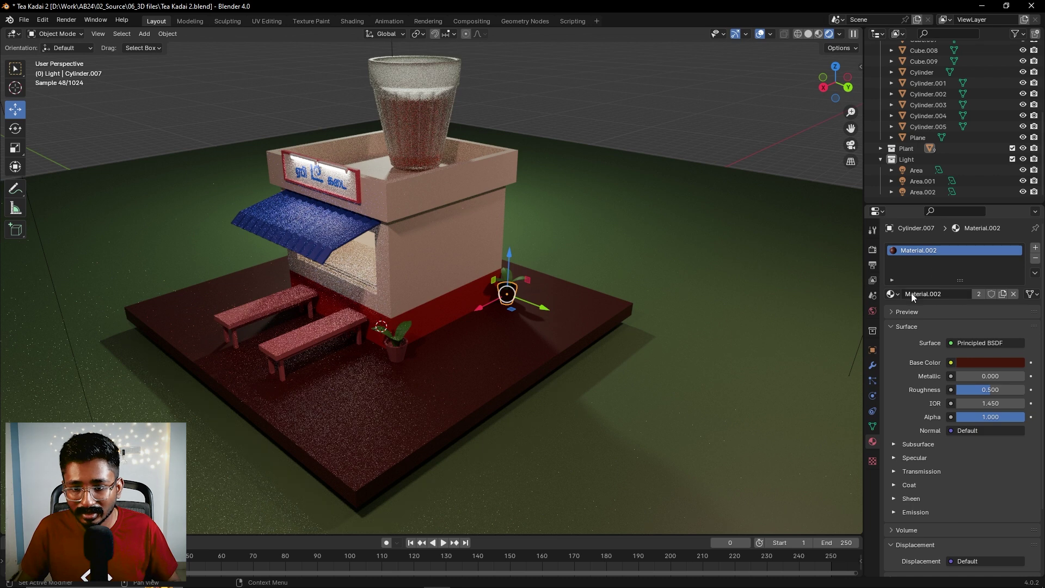
pyautogui.click(891, 294)
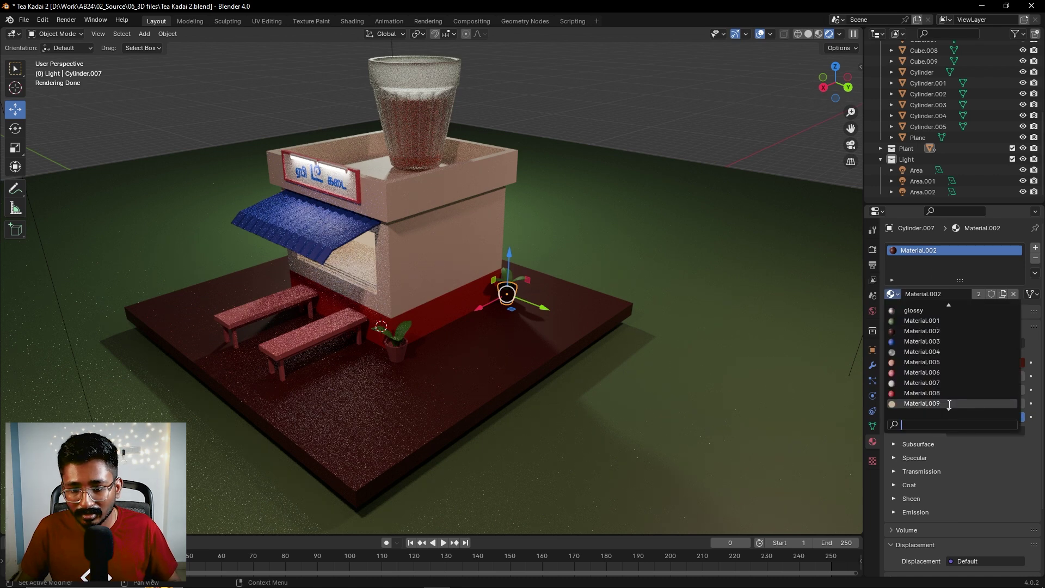
pyautogui.click(932, 382)
# Change the ground plane's base color to a brighter, more saturated green
pyautogui.moveTo(531, 285); pyautogui.dragTo(564, 370, button='middle')
pyautogui.scroll(-3, 471, 340)
pyautogui.click(649, 316)
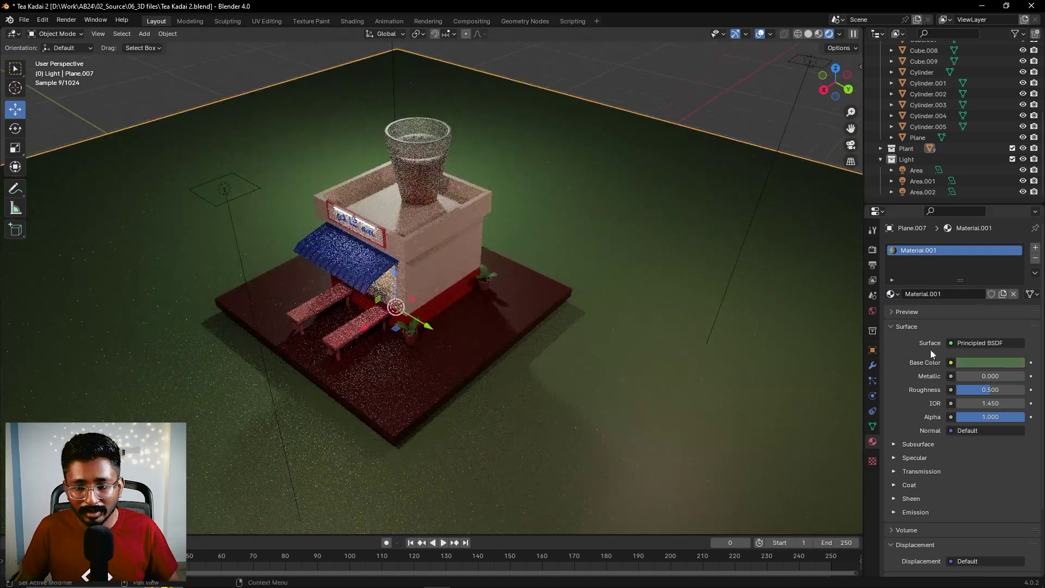
pyautogui.click(995, 363)
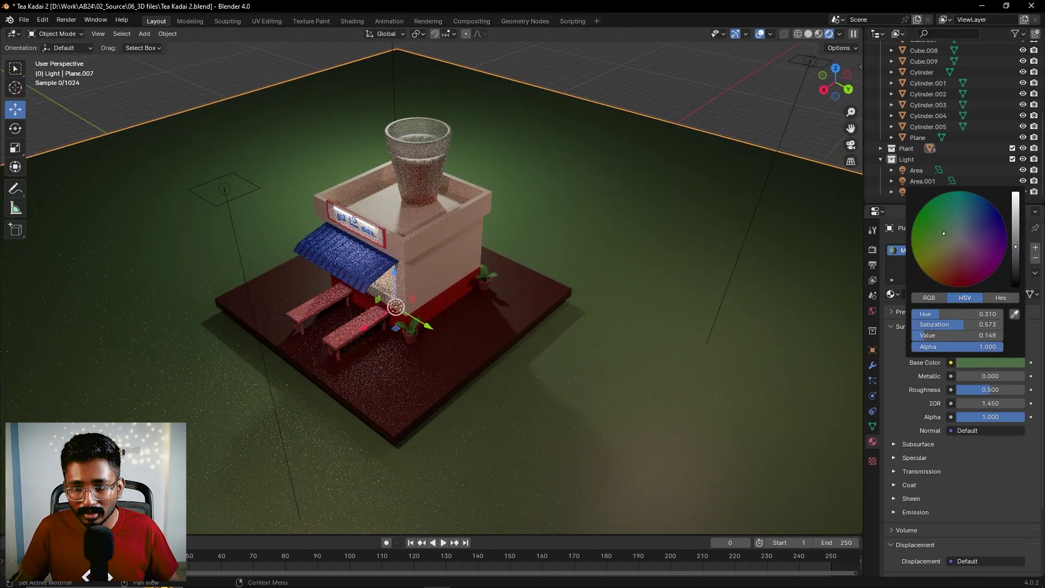
pyautogui.moveTo(1016, 246); pyautogui.dragTo(1015, 234)
pyautogui.click(944, 231)
pyautogui.moveTo(943, 231)
pyautogui.mouseDown()
pyautogui.moveTo(939, 219)
pyautogui.moveTo(944, 236)
pyautogui.moveTo(938, 227)
pyautogui.mouseUp()
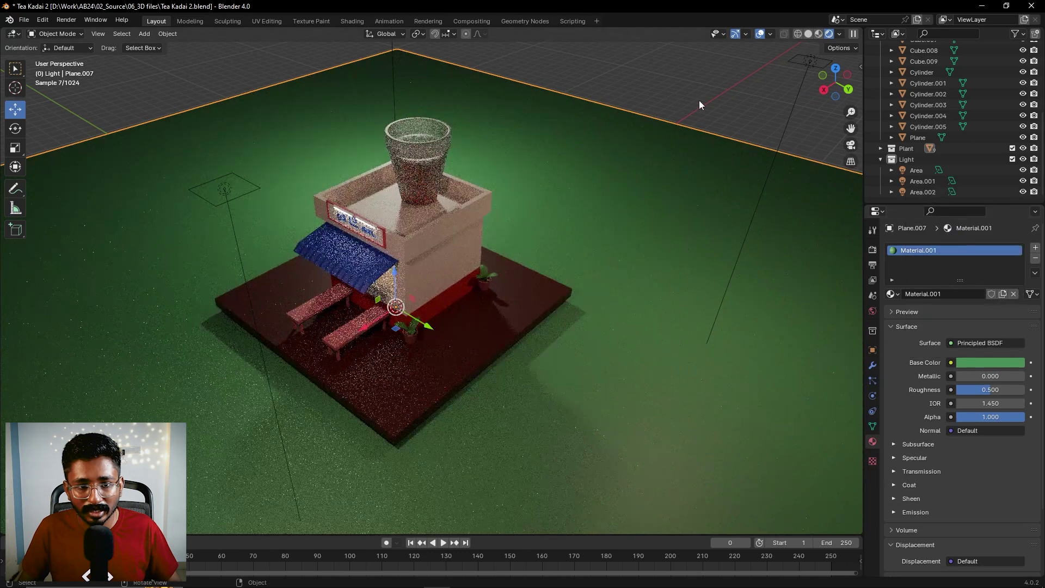
# Add a Bevel modifier to the dark red base slab under the tea shop
pyautogui.moveTo(625, 308); pyautogui.dragTo(432, 345, button='middle')
pyautogui.click(488, 310)
pyautogui.scroll(5, 473, 323)
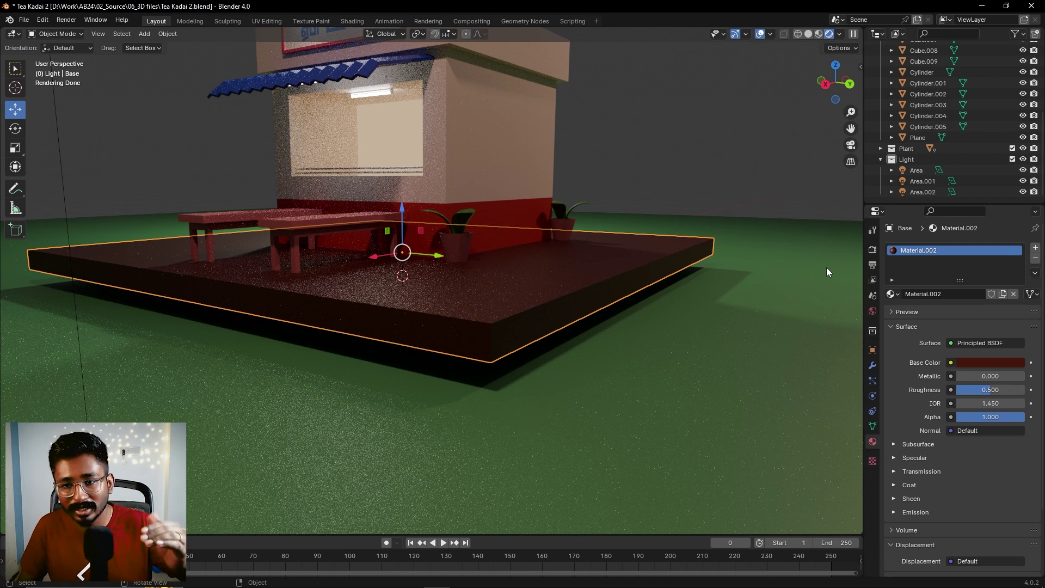
pyautogui.scroll(5, 955, 145)
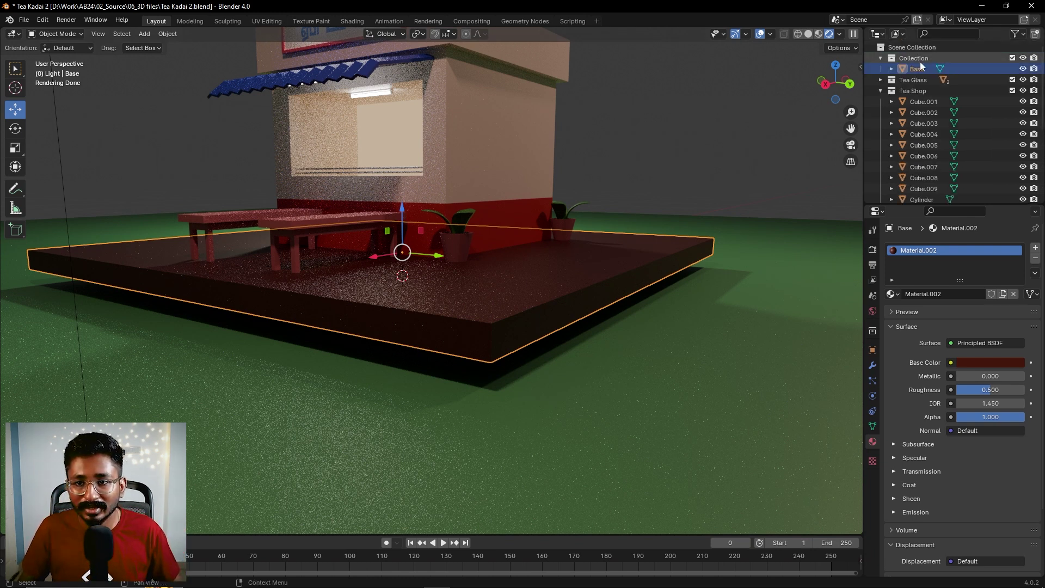
pyautogui.click(873, 366)
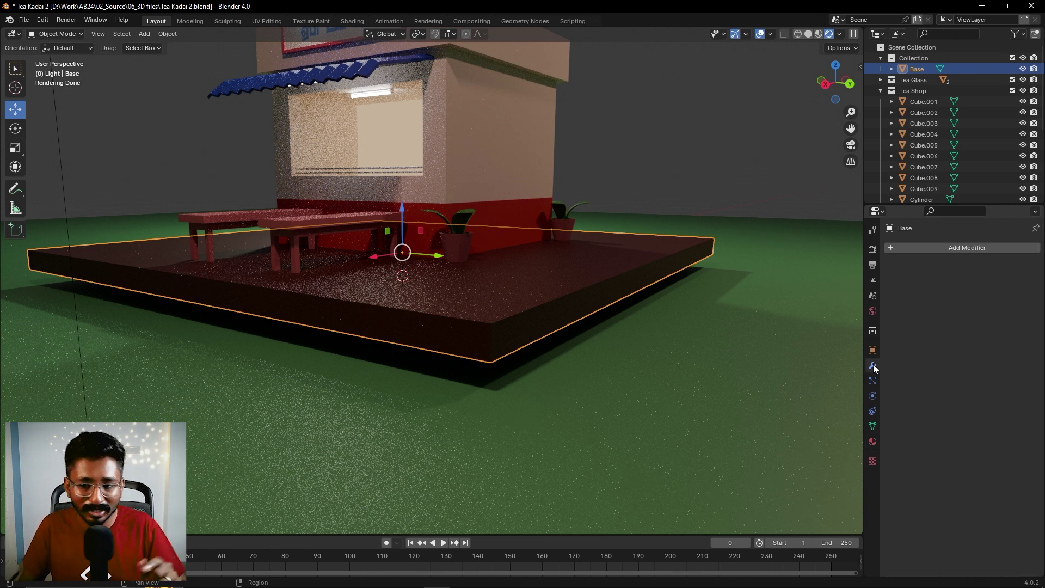
pyautogui.click(949, 247)
pyautogui.moveTo(932, 236)
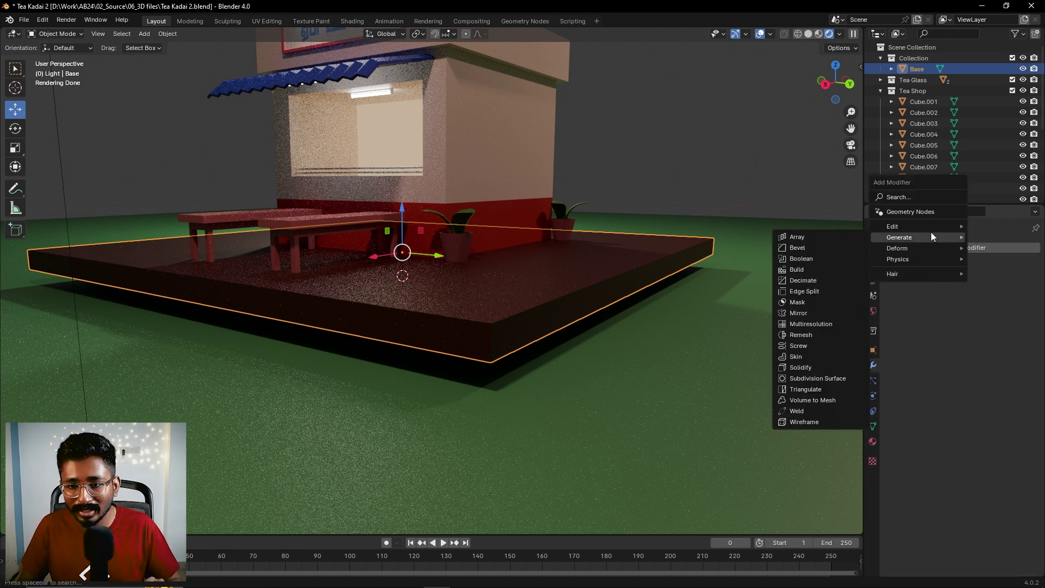
pyautogui.click(807, 250)
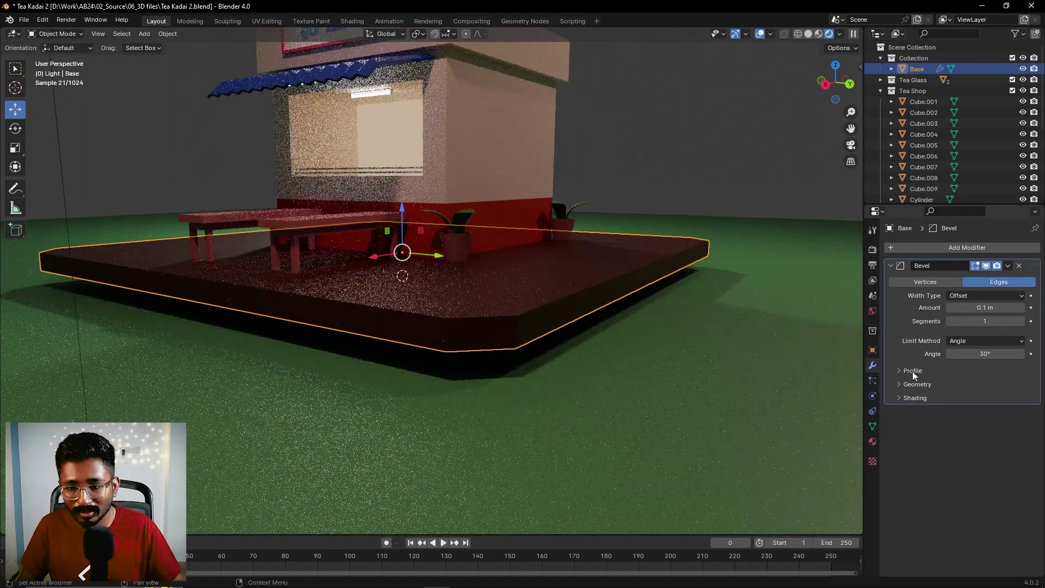
# Set the base's bevel amount to 0.09 m with 100 segments to round its edges
pyautogui.moveTo(980, 320); pyautogui.dragTo(931, 338)
pyautogui.moveTo(547, 352); pyautogui.dragTo(782, 400, button='middle')
pyautogui.moveTo(971, 310)
pyautogui.mouseDown()
pyautogui.moveTo(1029, 309)
pyautogui.moveTo(937, 310)
pyautogui.moveTo(971, 317)
pyautogui.mouseUp()
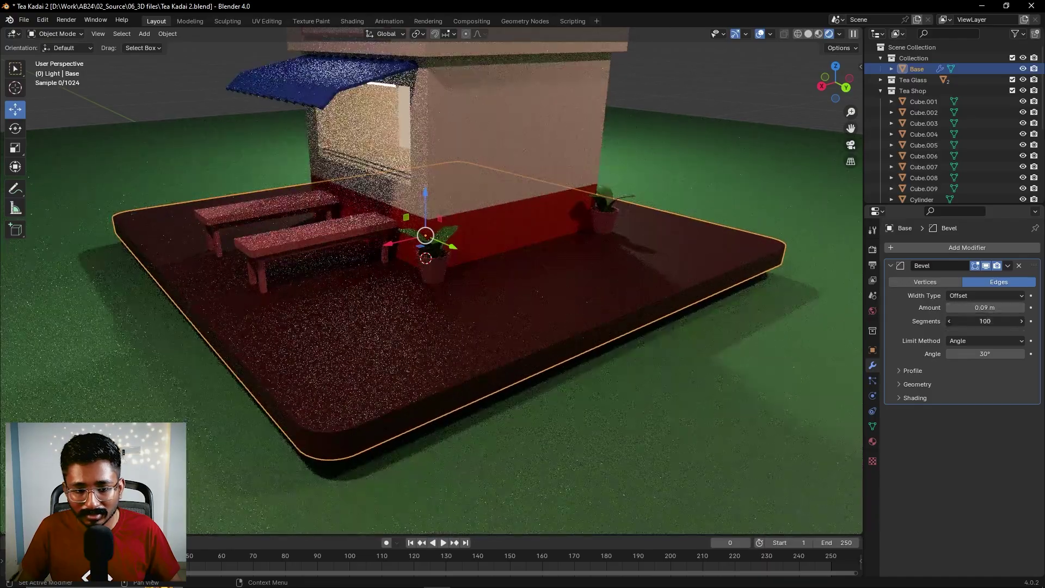
# Deselect the base and examine its bevelled corners up close and within the whole scene
pyautogui.moveTo(535, 357); pyautogui.dragTo(746, 210, button='middle')
pyautogui.click(747, 210)
pyautogui.moveTo(508, 298); pyautogui.dragTo(532, 289, button='middle')
pyautogui.scroll(2, 514, 346)
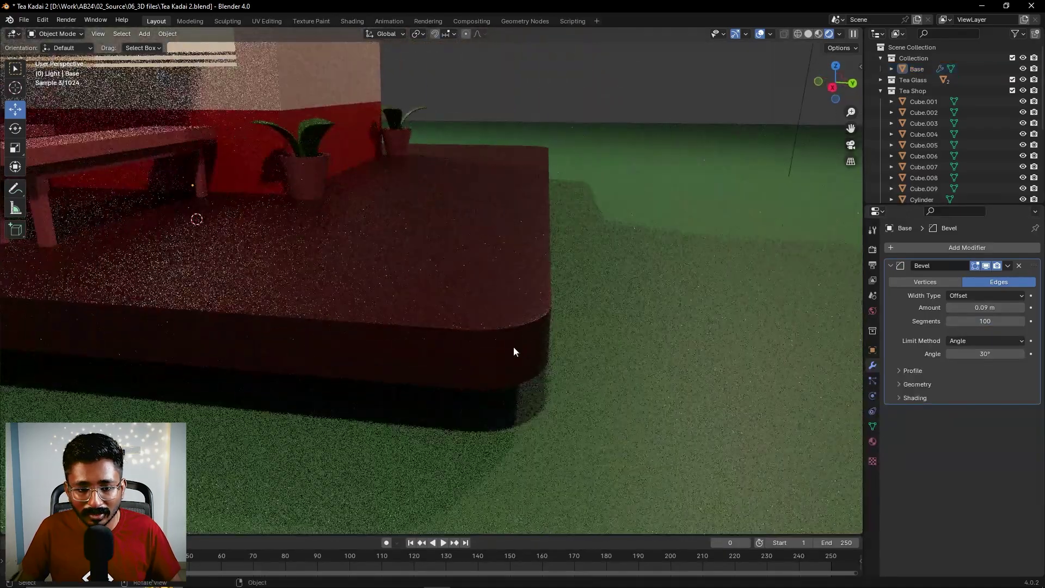
pyautogui.scroll(2, 551, 338)
pyautogui.scroll(2, 551, 339)
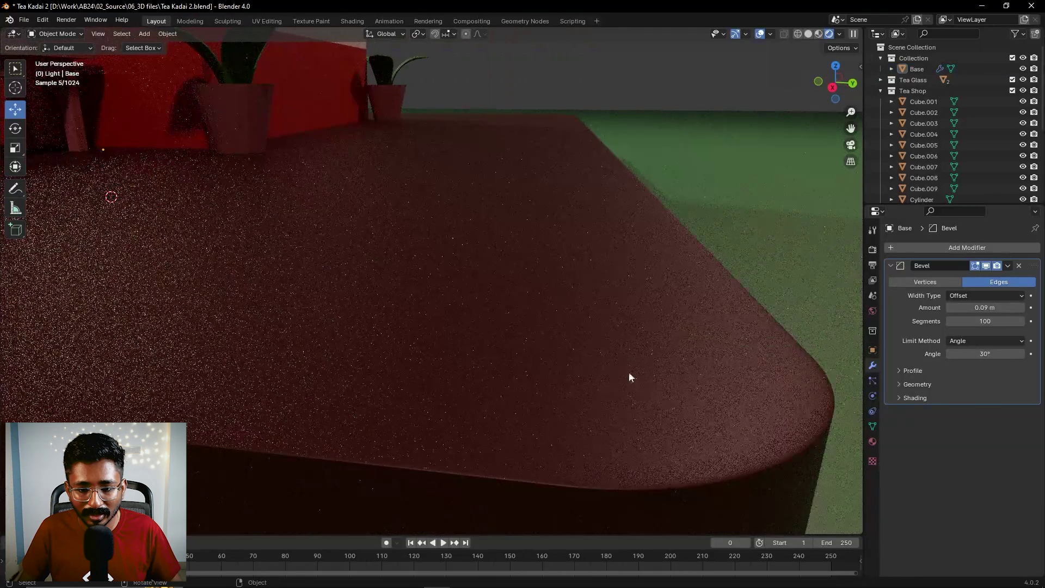
pyautogui.scroll(-3, 643, 406)
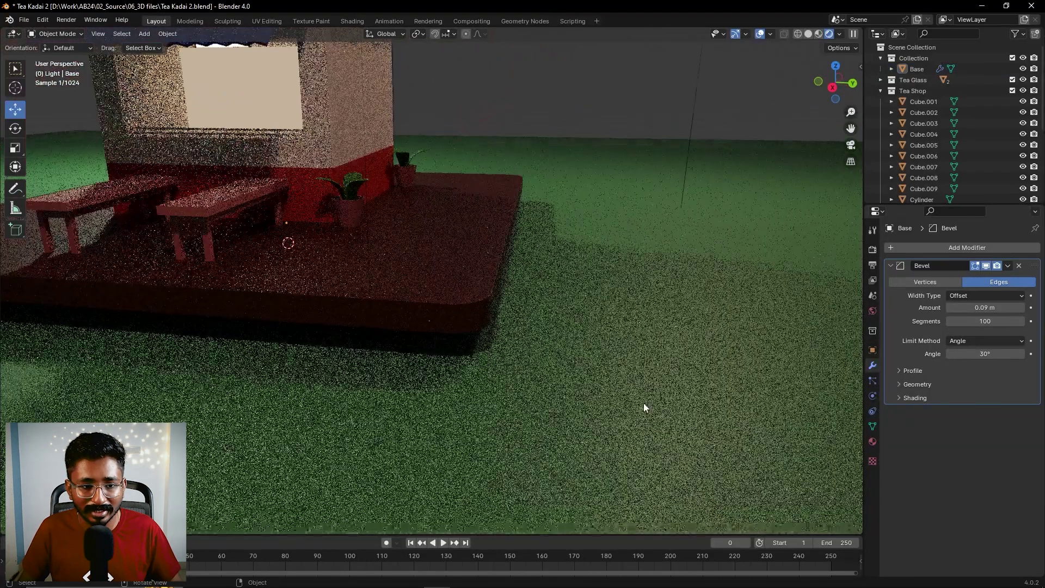
pyautogui.scroll(-2, 643, 405)
pyautogui.moveTo(436, 324); pyautogui.dragTo(508, 318, button='middle')
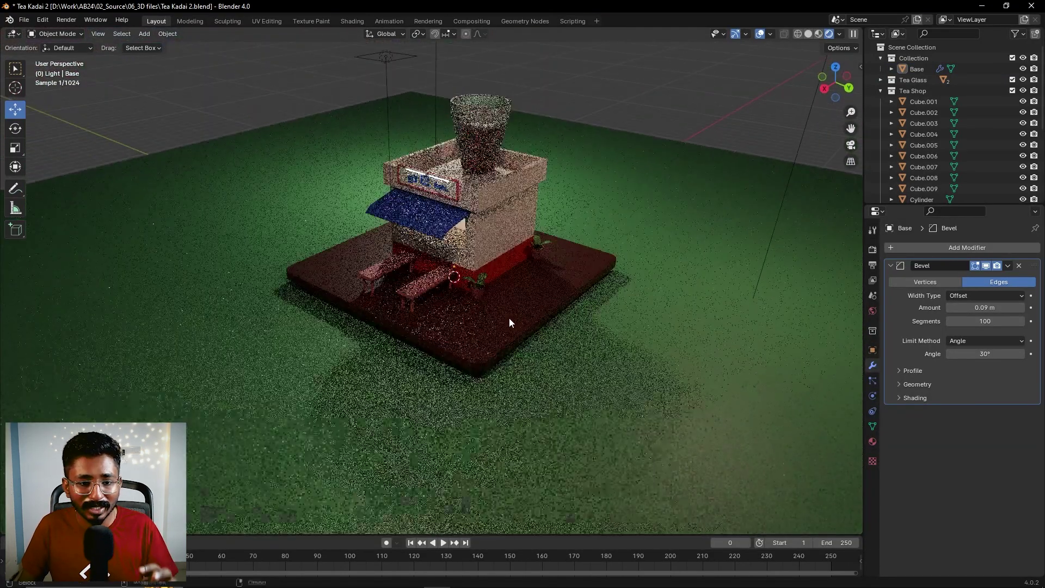